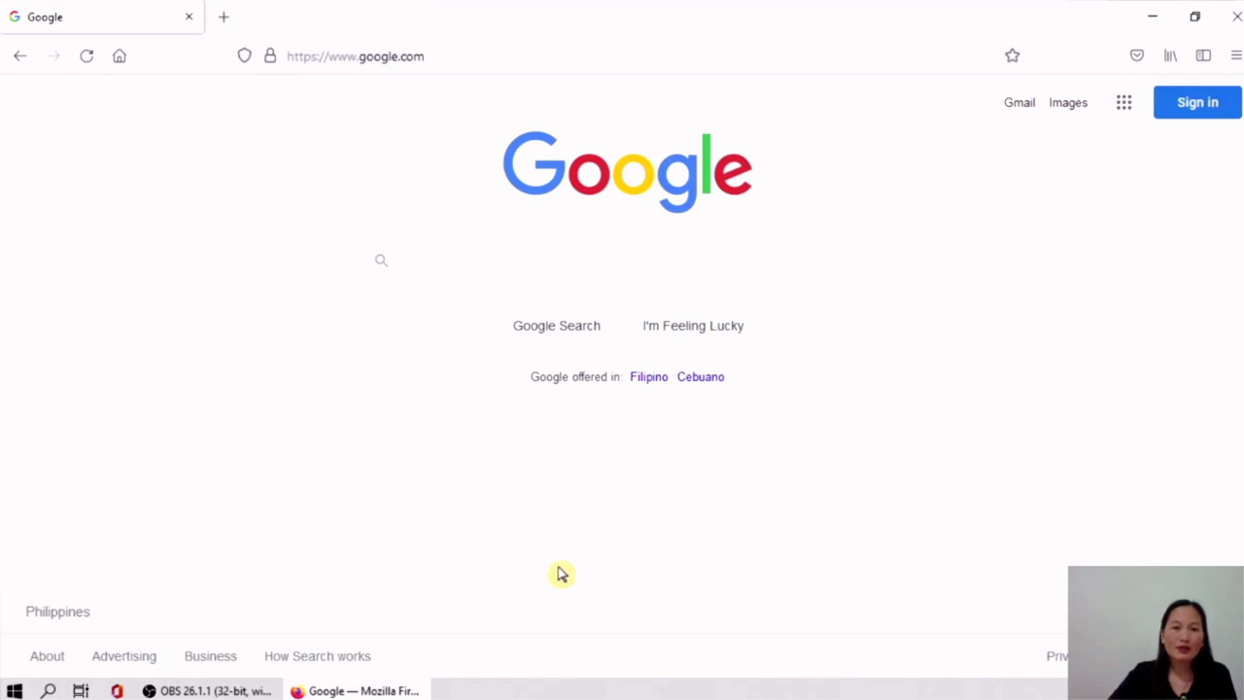
Step: Search Google for pixlr.com and open the Pixlr photo editor website from the results
click(647, 253)
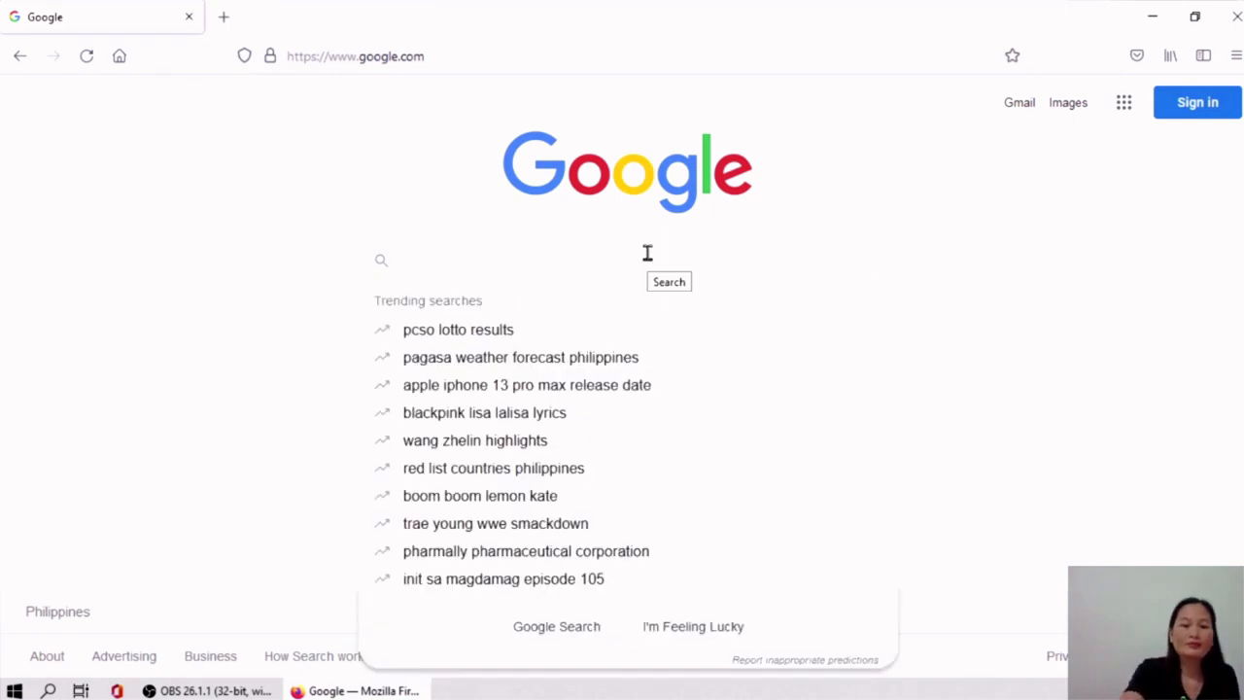
text(pixlr)
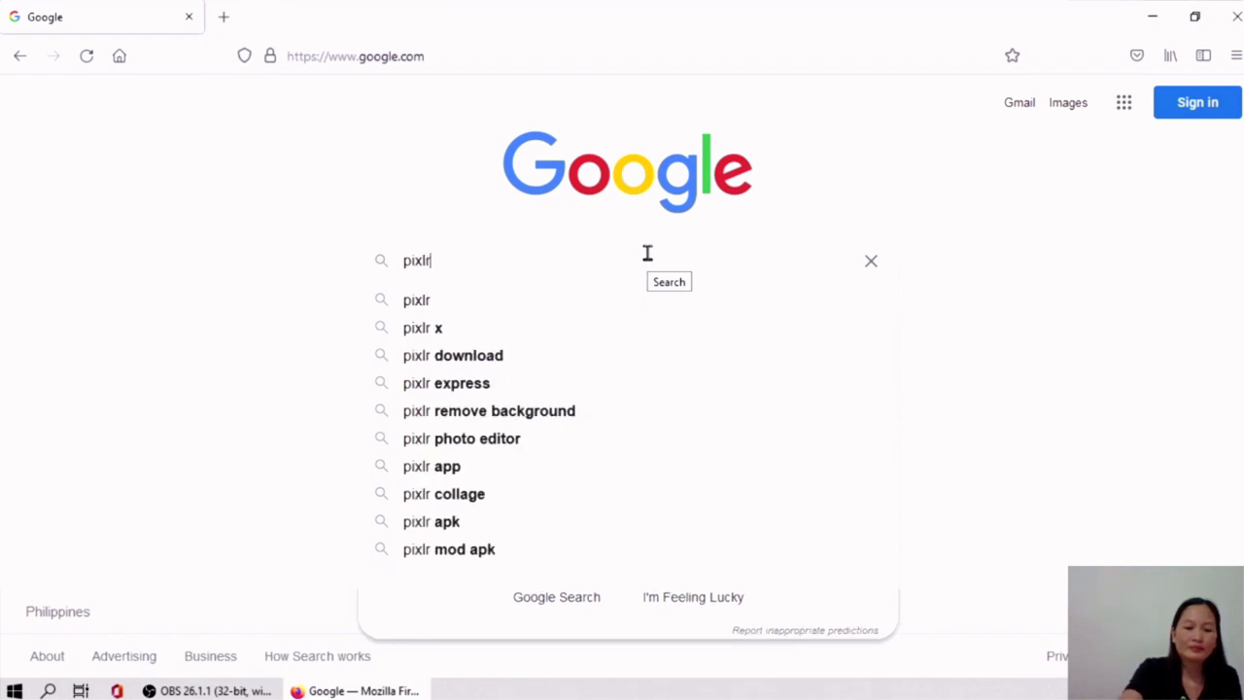
text( com)
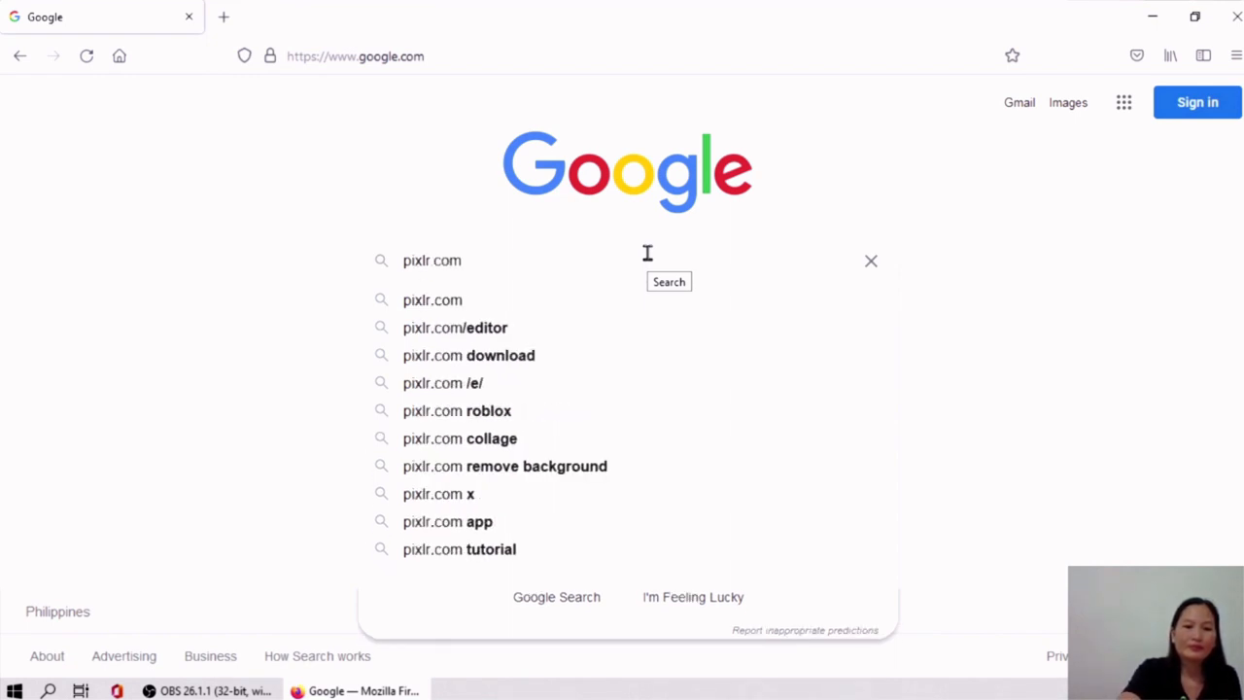
key(Down)
key(Return)
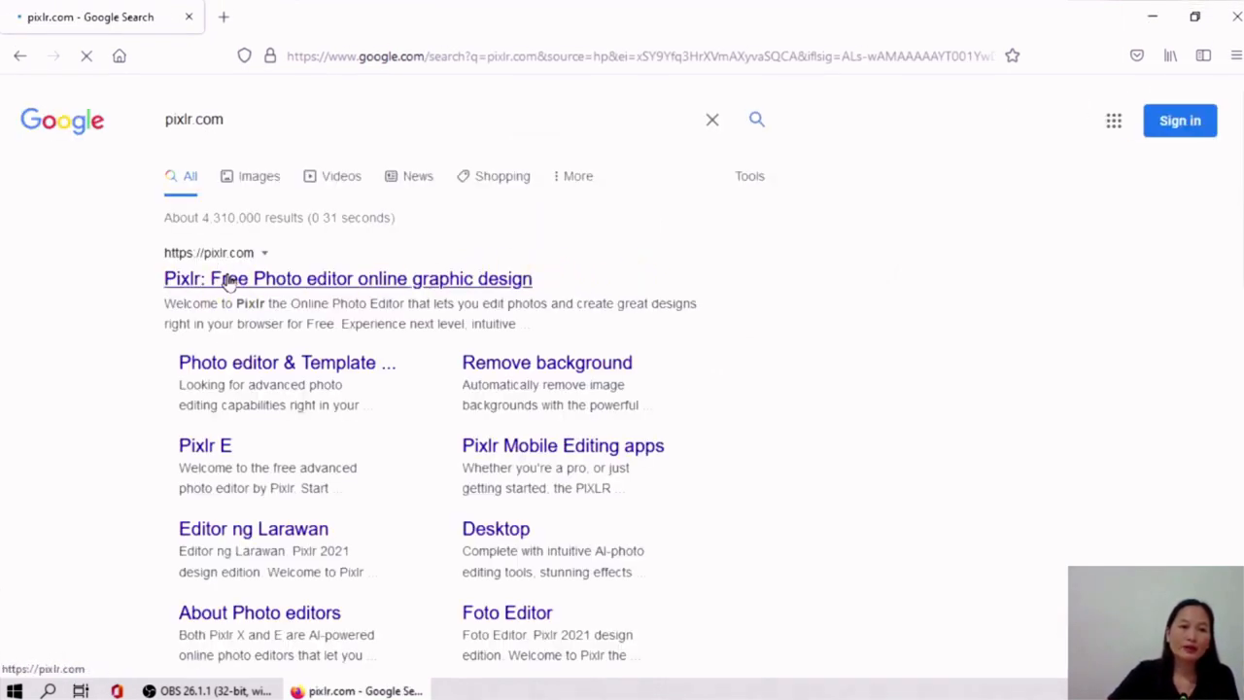
click(226, 282)
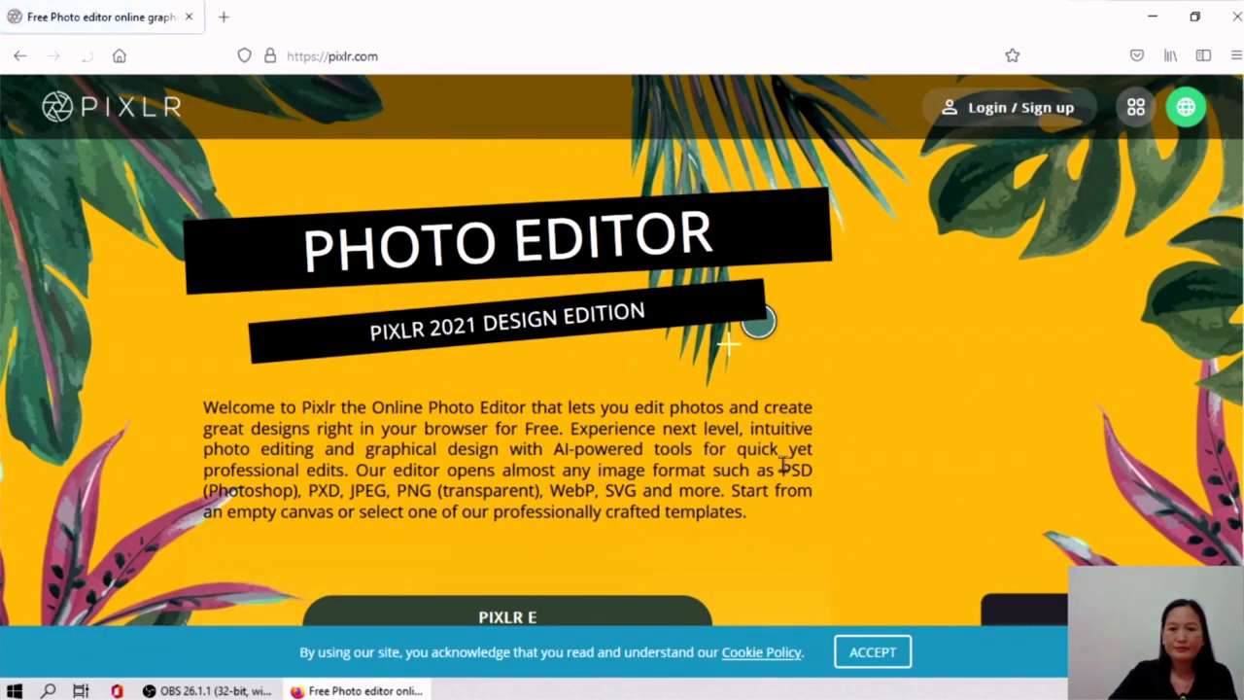
Step: Launch Pixlr X from the Pixlr homepage and open its template library
scroll(705, 449, down, 4)
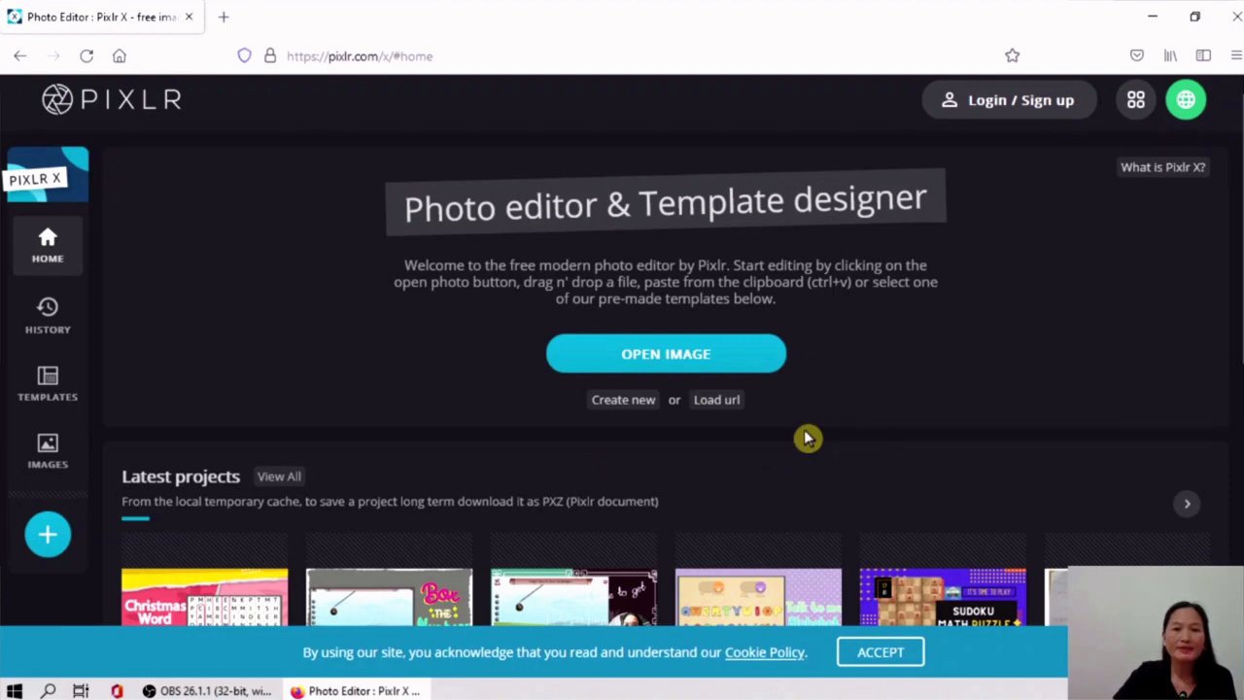
click(37, 397)
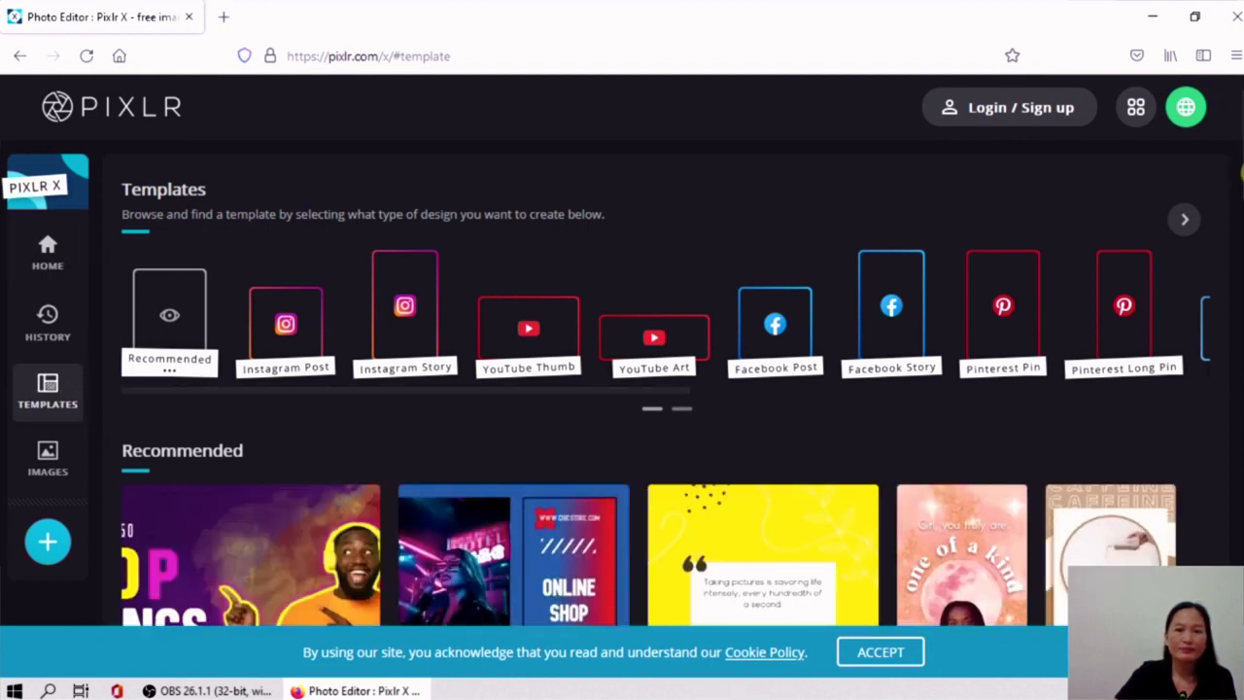
drag(1243, 172, 1243, 171)
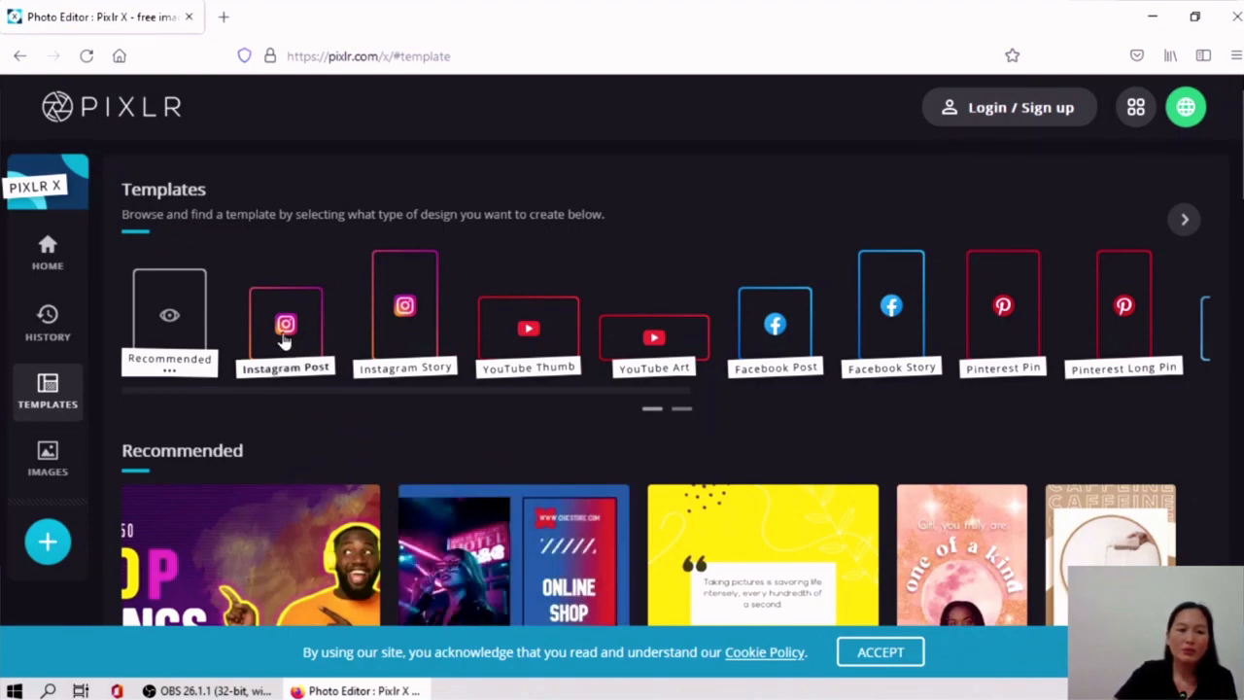
Step: Show the Instagram Post templates and look through the available designs
click(281, 360)
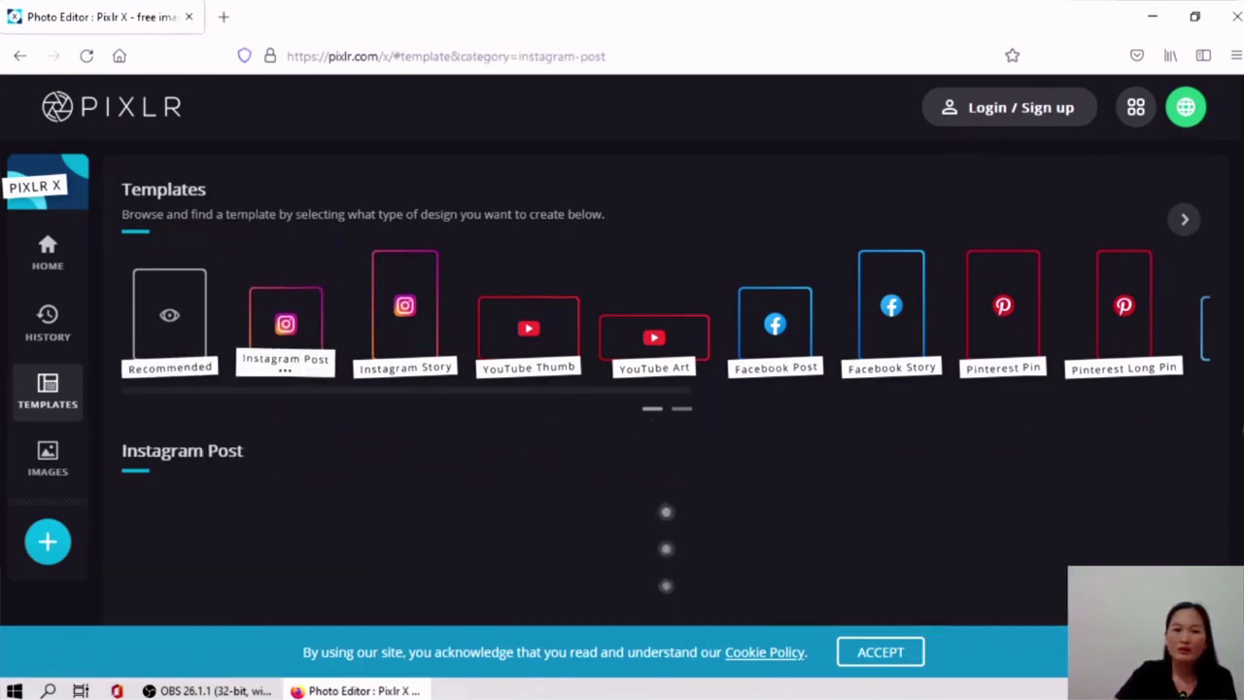
scroll(1239, 160, down, 4)
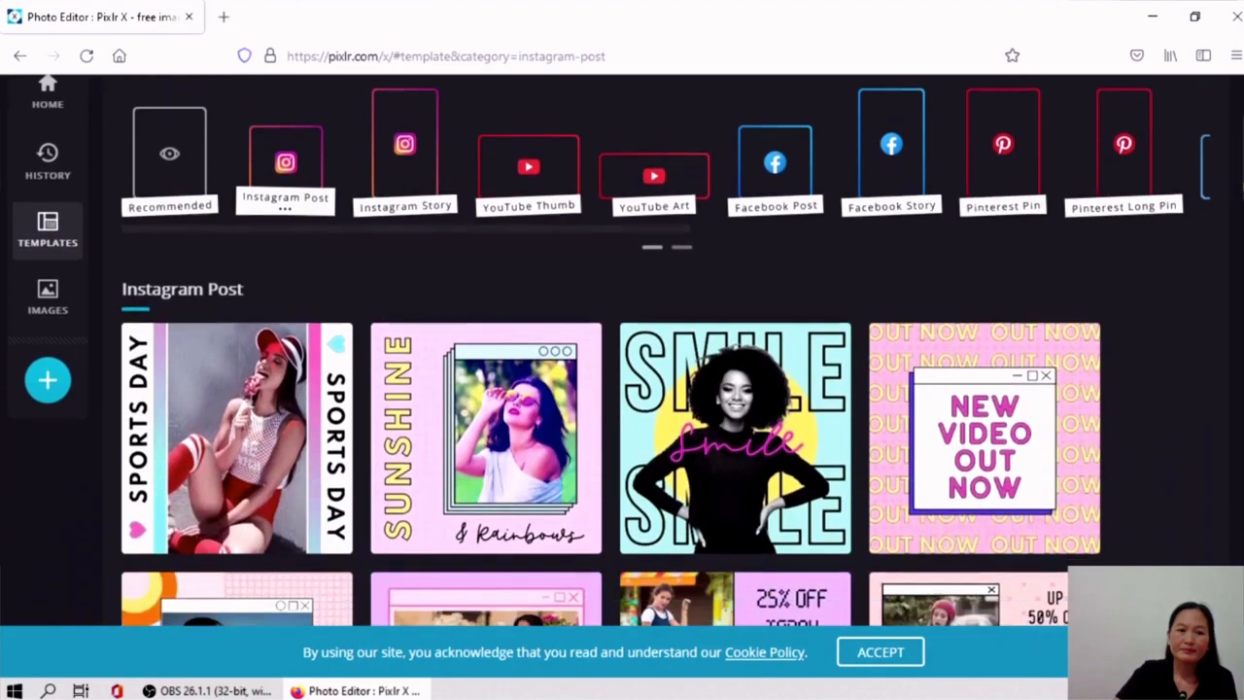
scroll(1239, 161, down, 8)
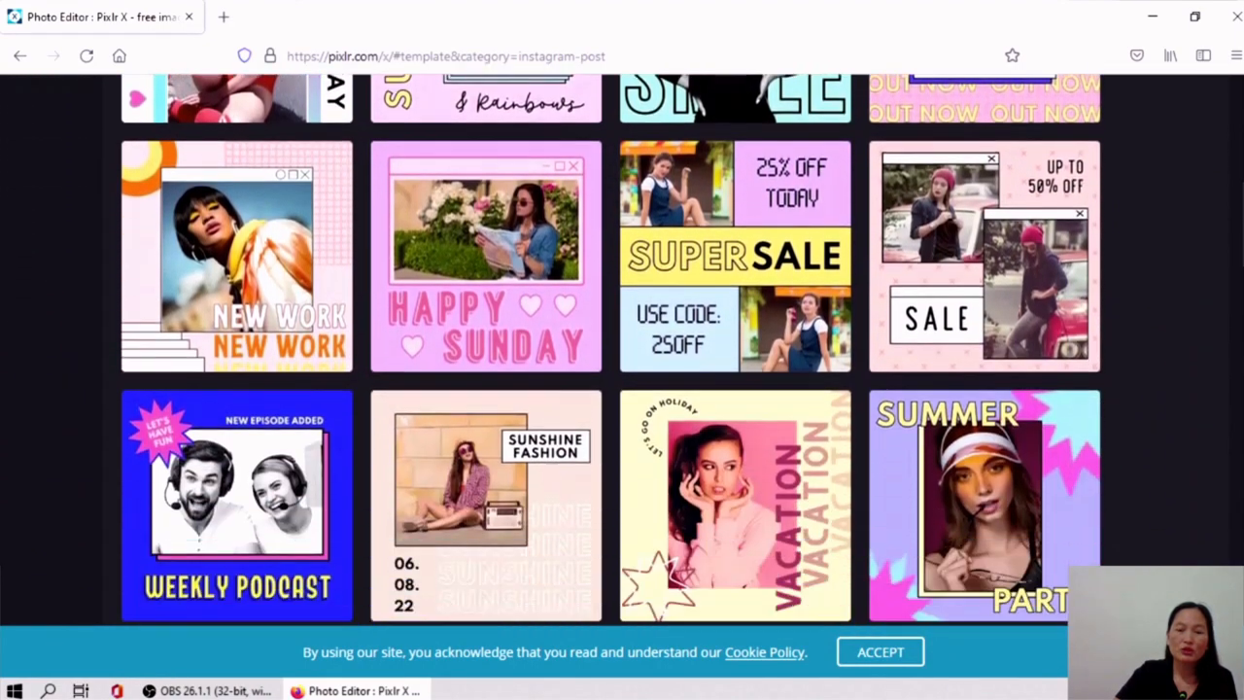
scroll(611, 349, down, 7)
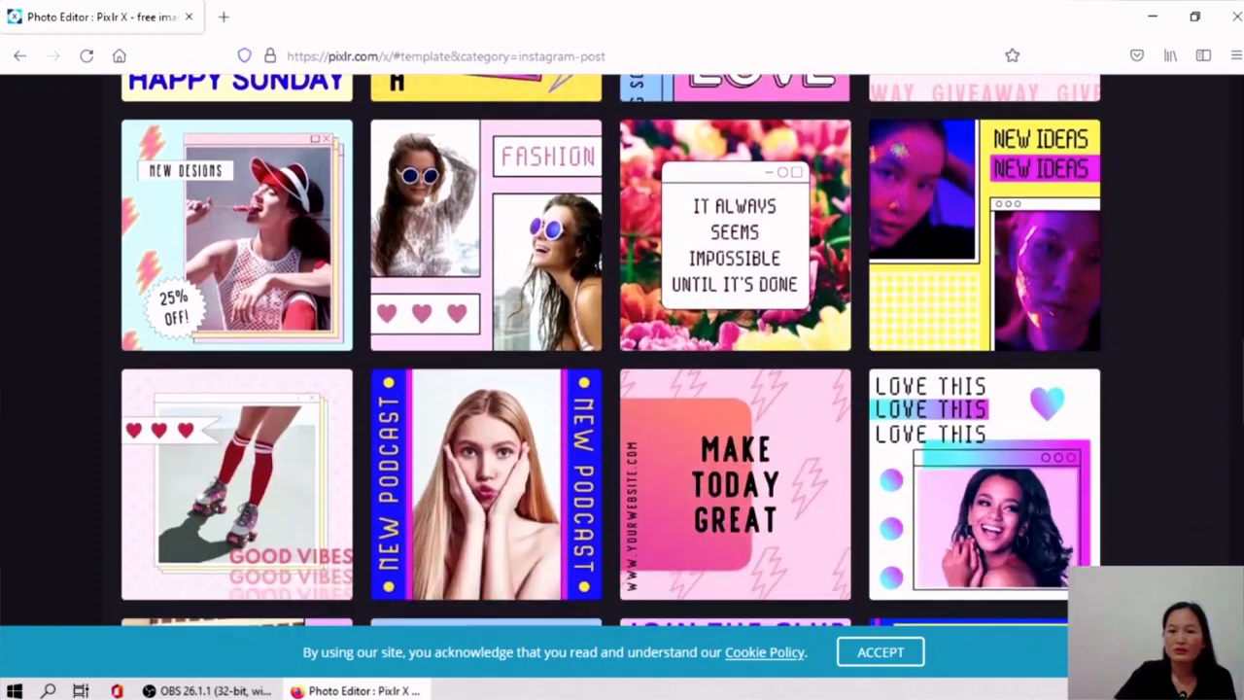
scroll(611, 349, down, 8)
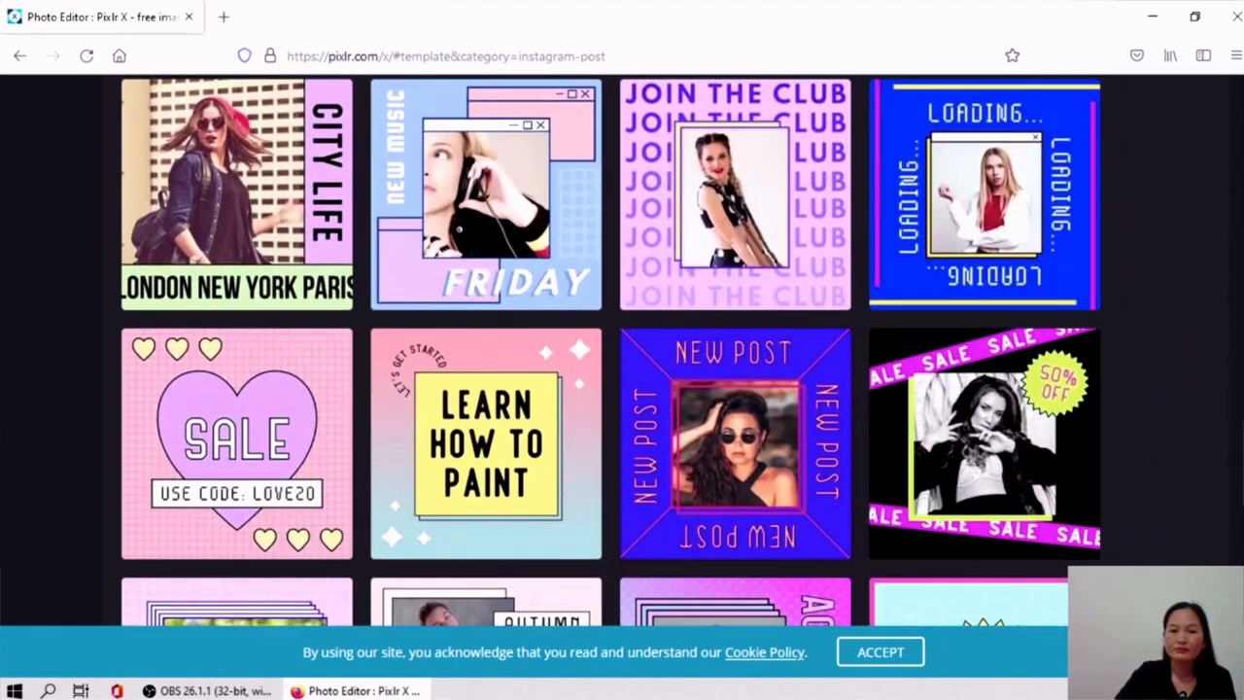
scroll(611, 349, down, 1)
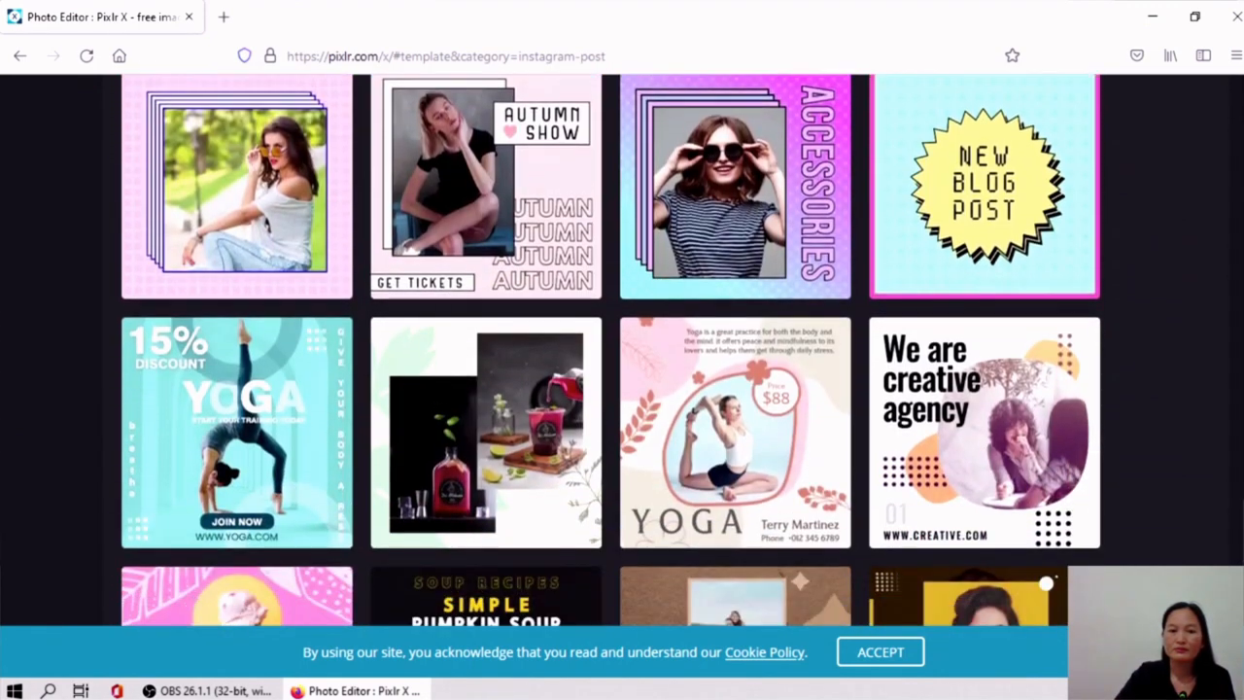
scroll(611, 349, up, 7)
scroll(611, 349, up, 12)
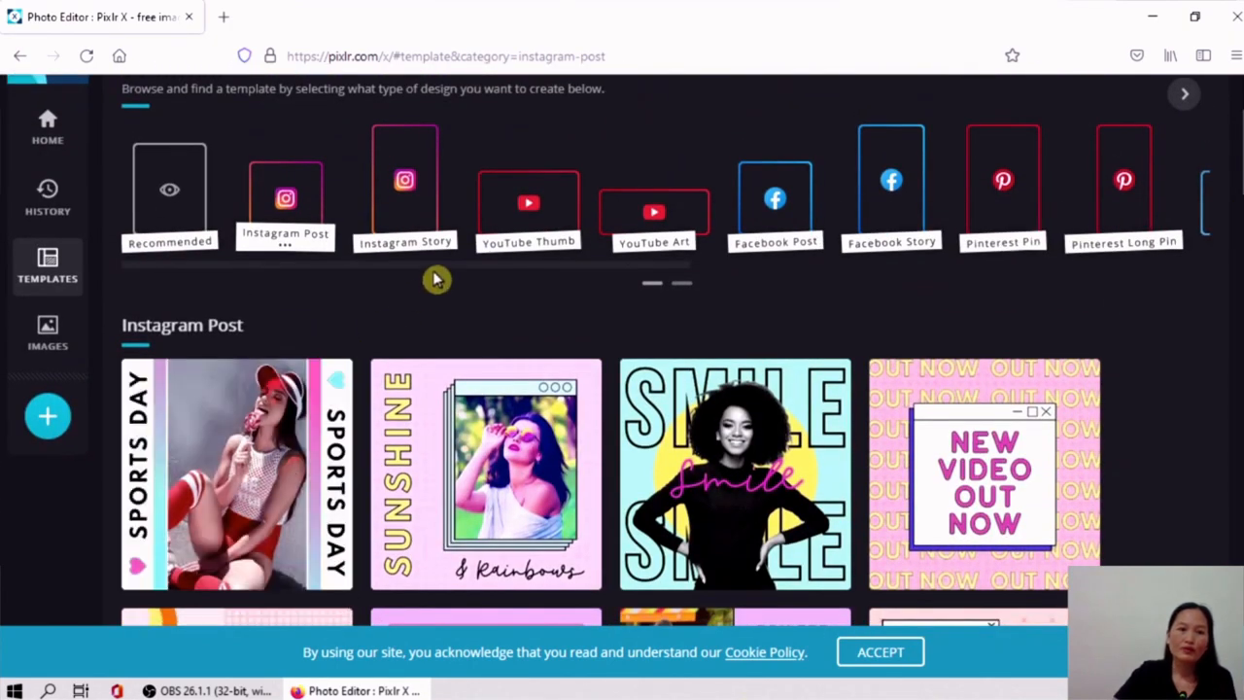
Step: Switch the template category to Instagram Story and examine its designs
click(406, 197)
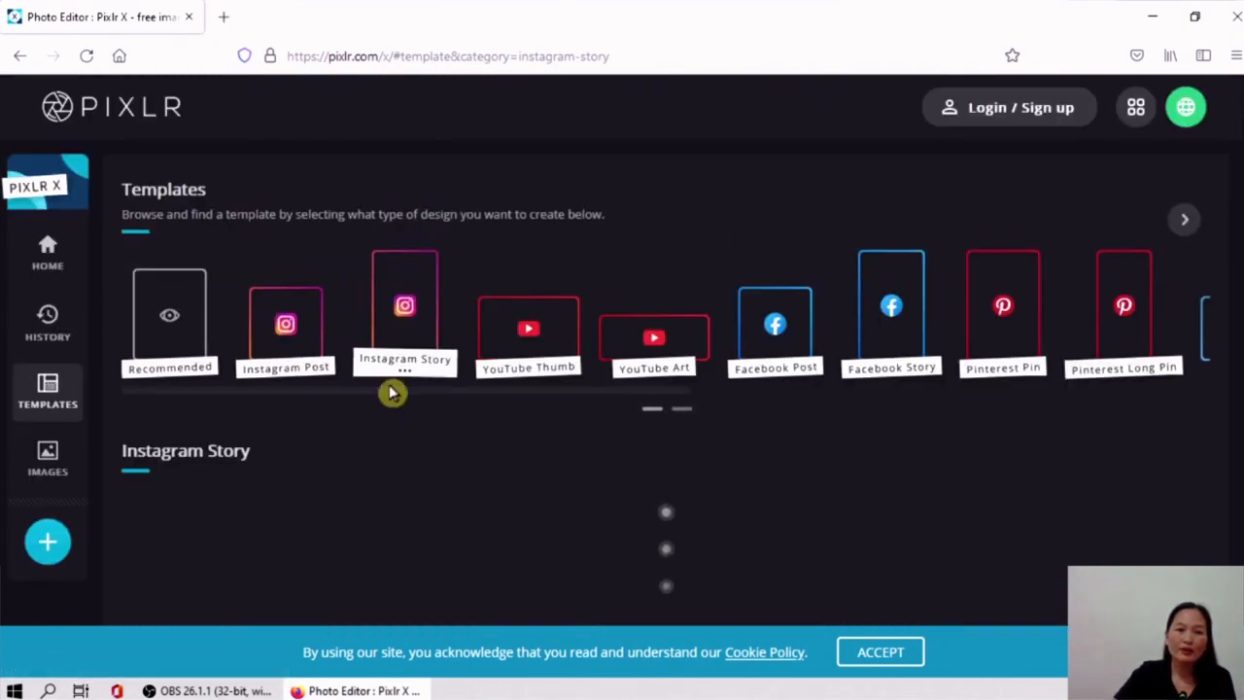
scroll(621, 350, down, 7)
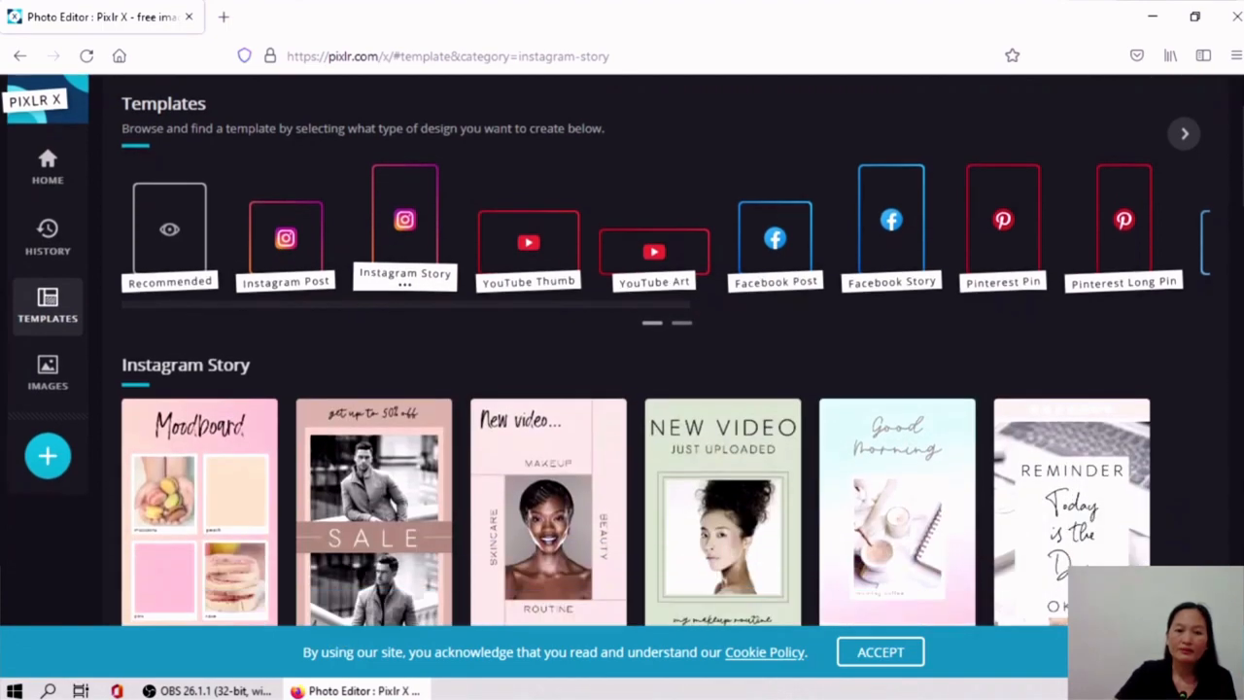
scroll(622, 350, down, 8)
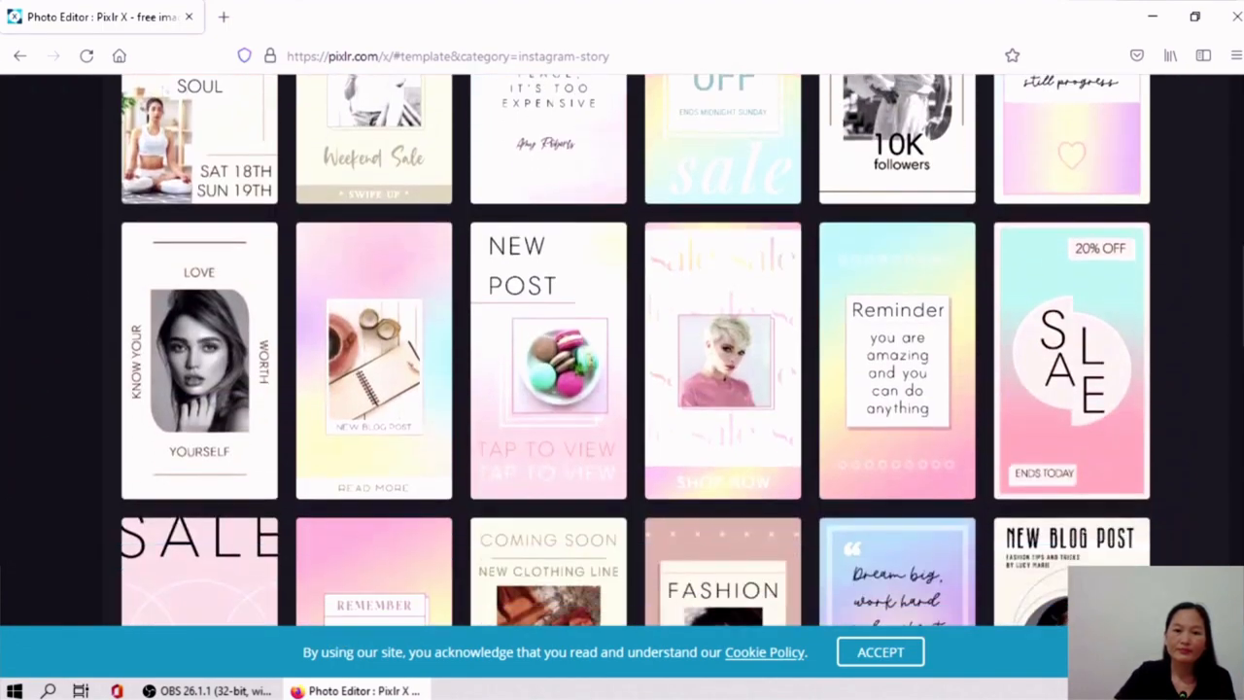
scroll(622, 350, down, 3)
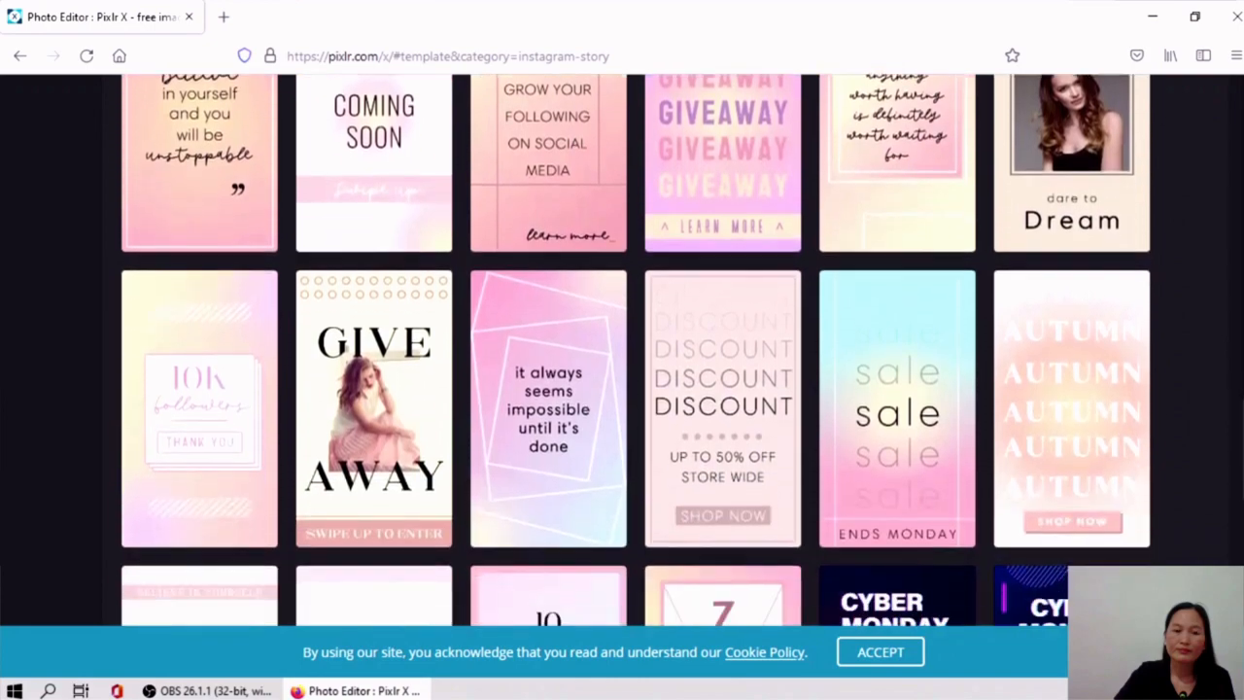
scroll(622, 350, up, 2)
scroll(622, 349, up, 10)
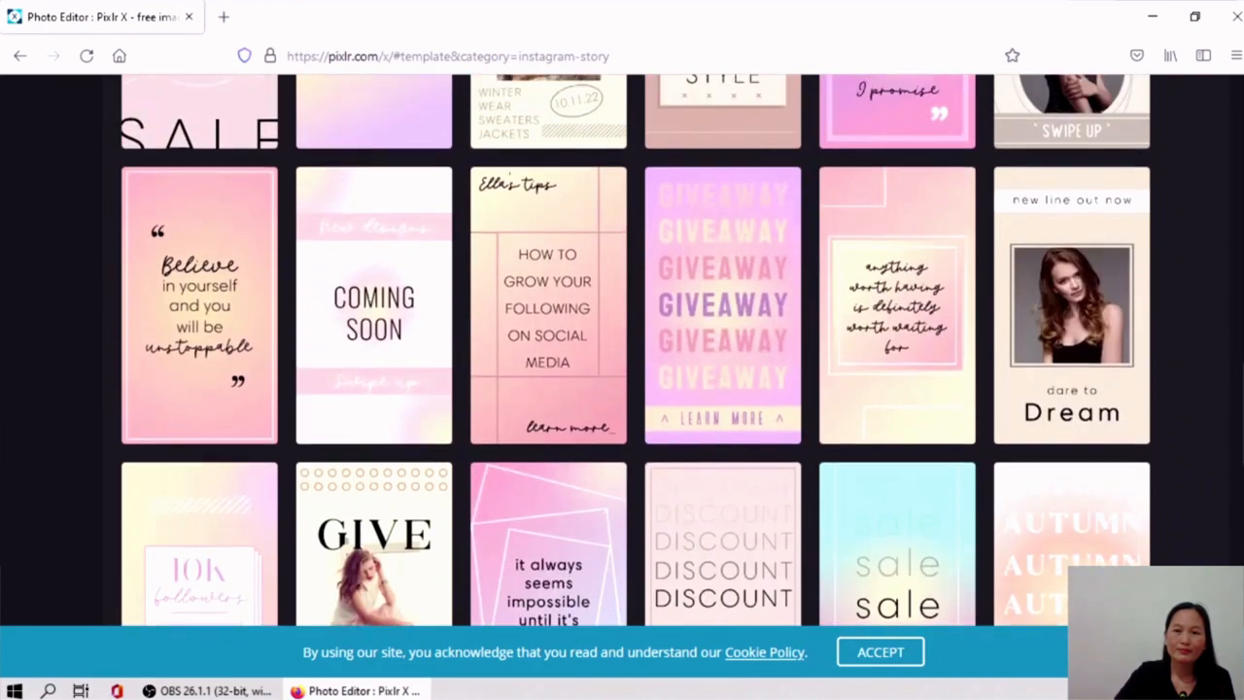
scroll(622, 350, up, 5)
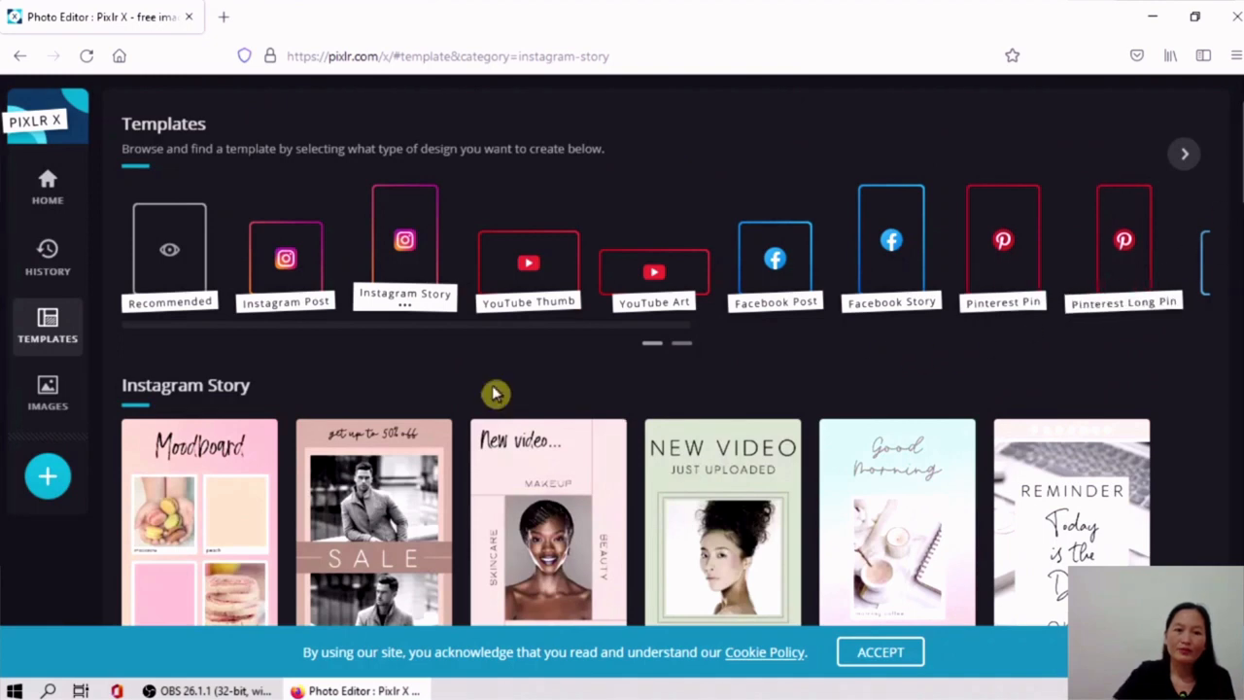
Step: Display the YouTube Thumb template category and review the thumbnail designs offered
click(531, 303)
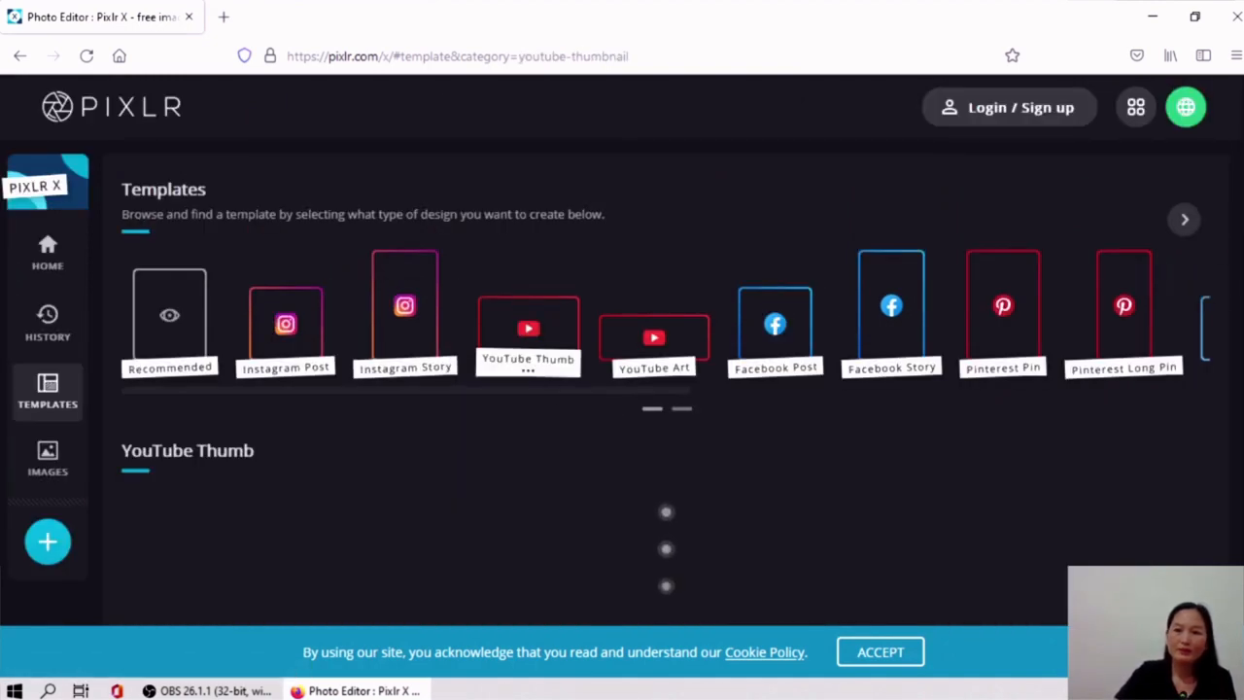
scroll(622, 350, down, 1)
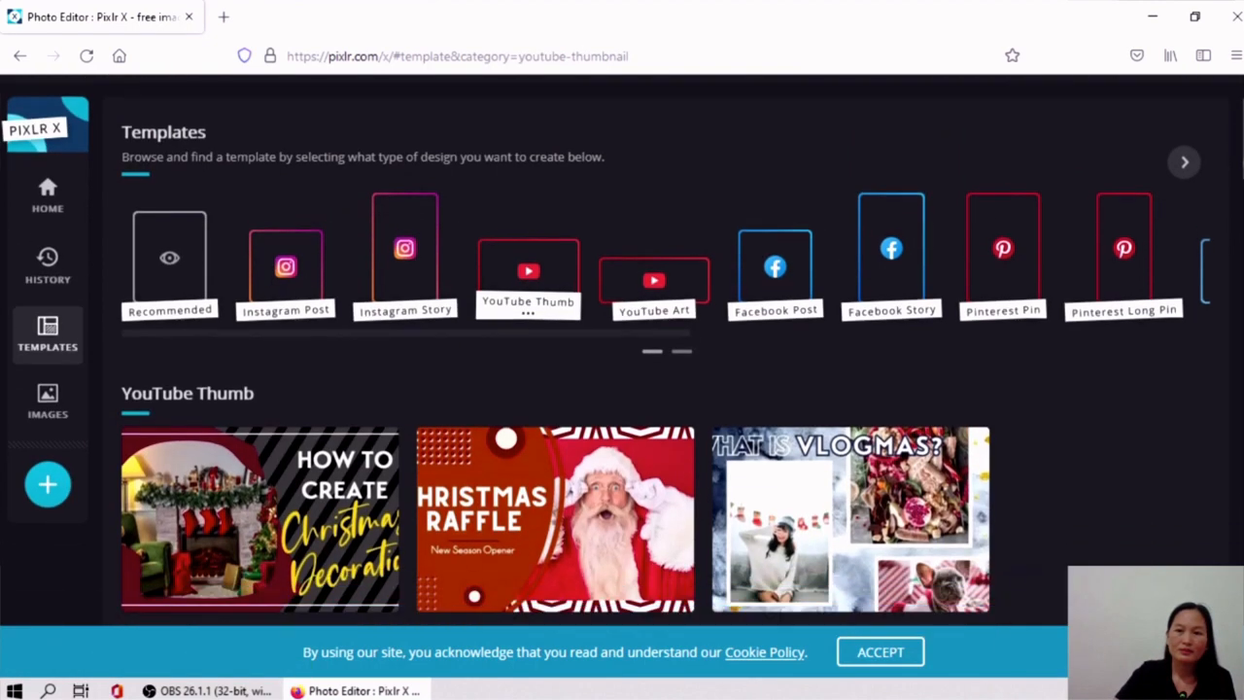
scroll(622, 350, down, 2)
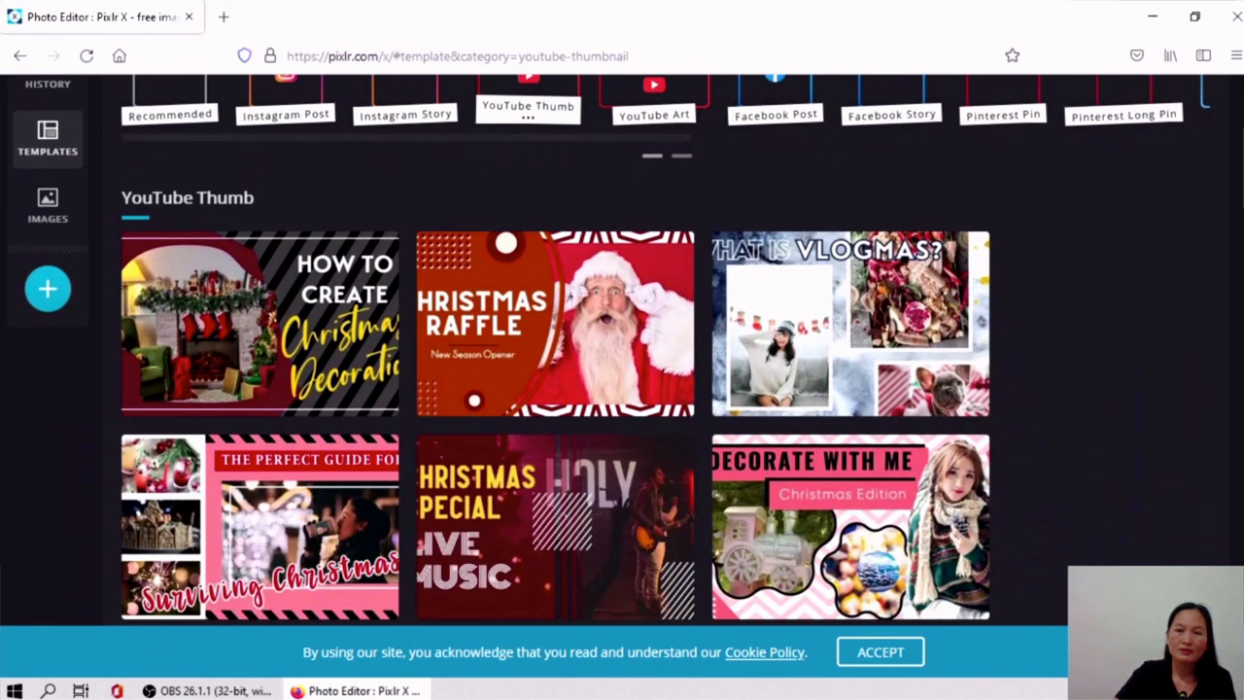
scroll(622, 350, down, 1)
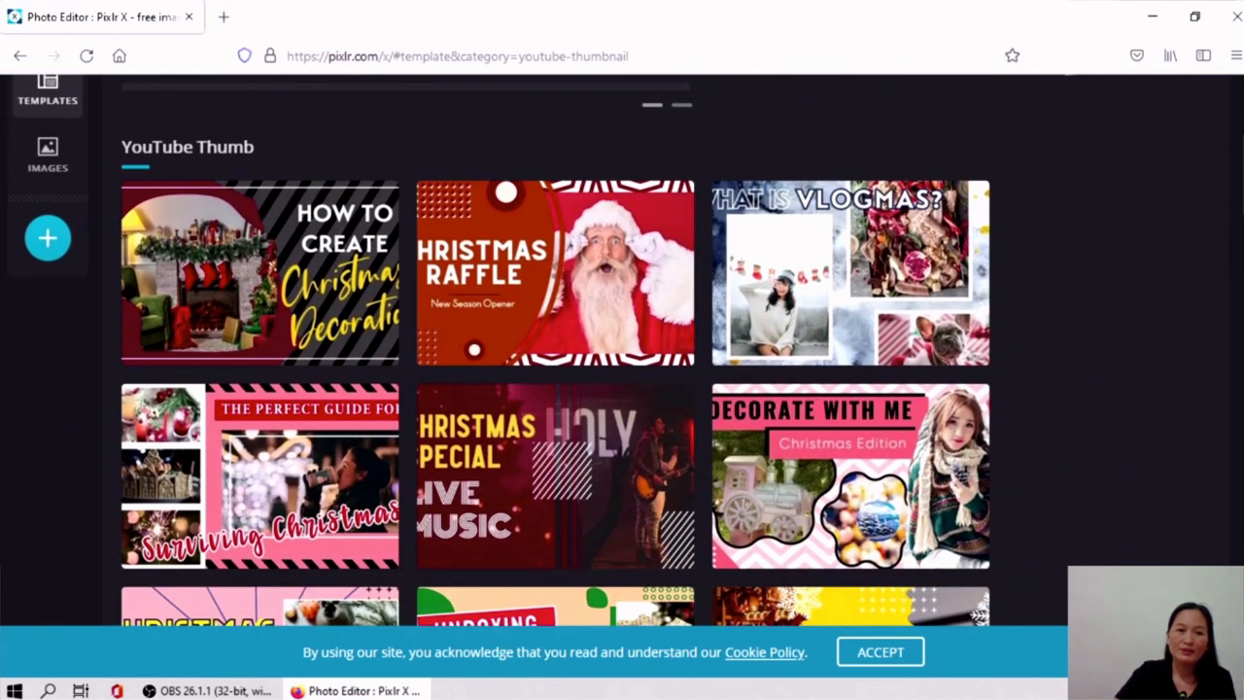
scroll(622, 350, down, 2)
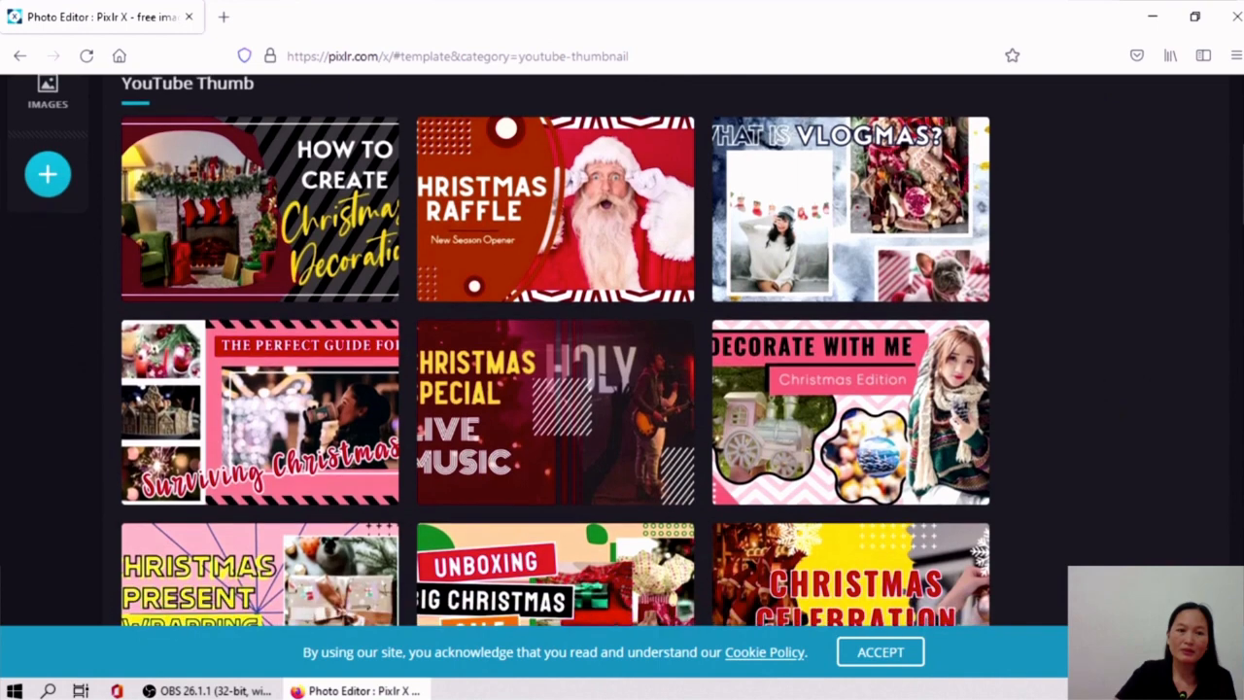
scroll(622, 350, down, 1)
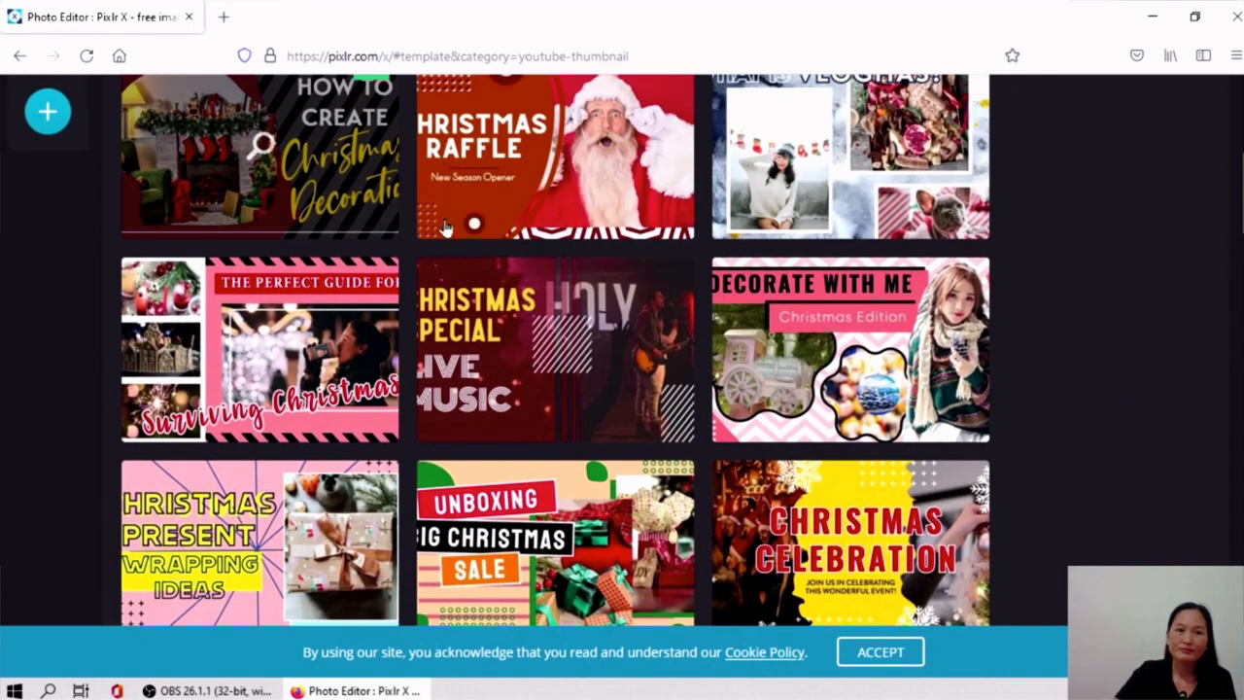
scroll(1042, 255, down, 15)
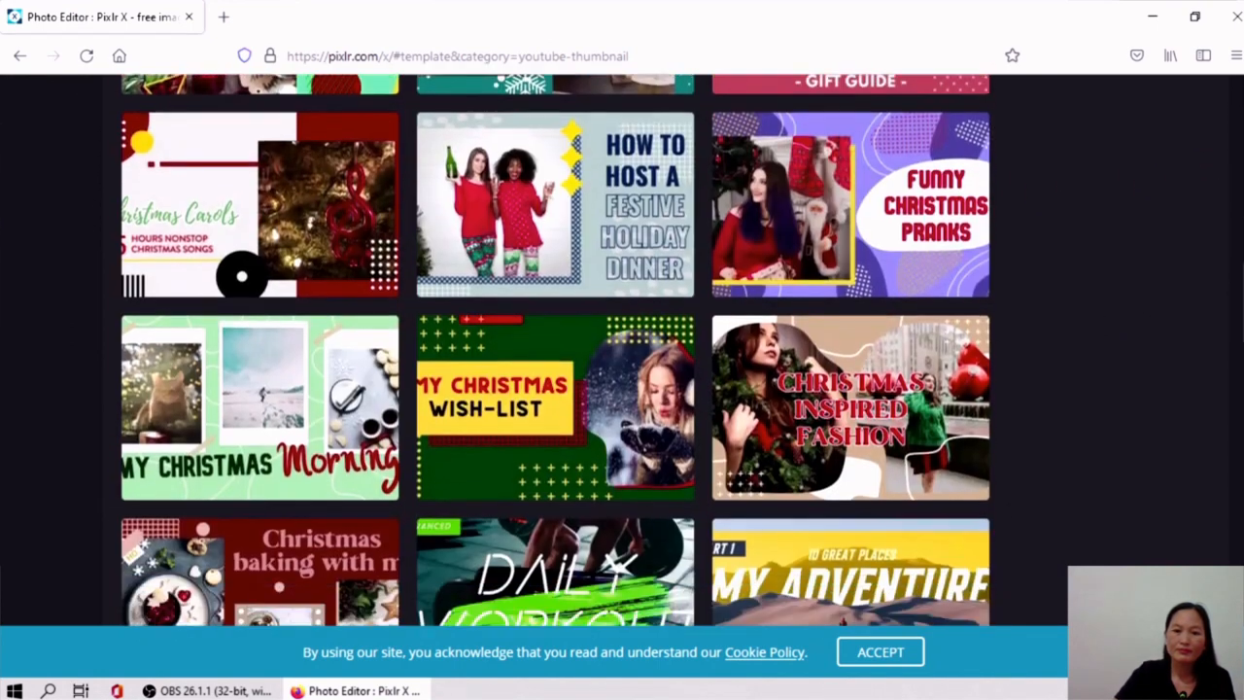
scroll(555, 350, down, 12)
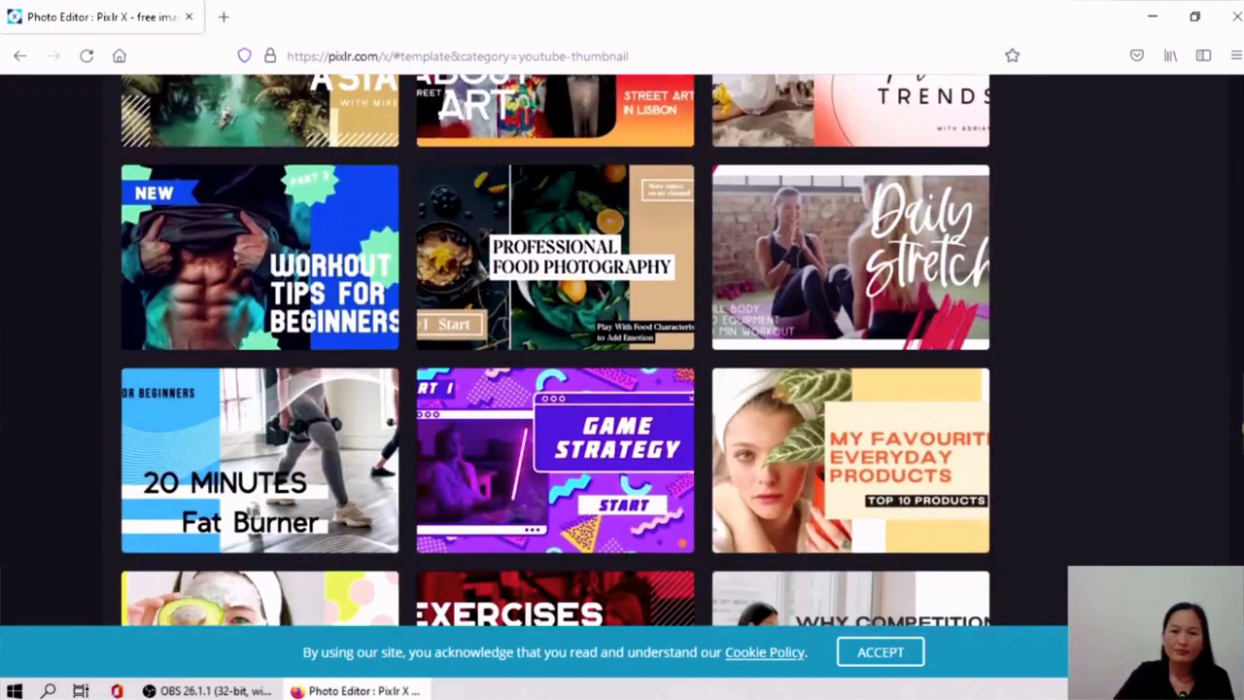
scroll(622, 350, down, 7)
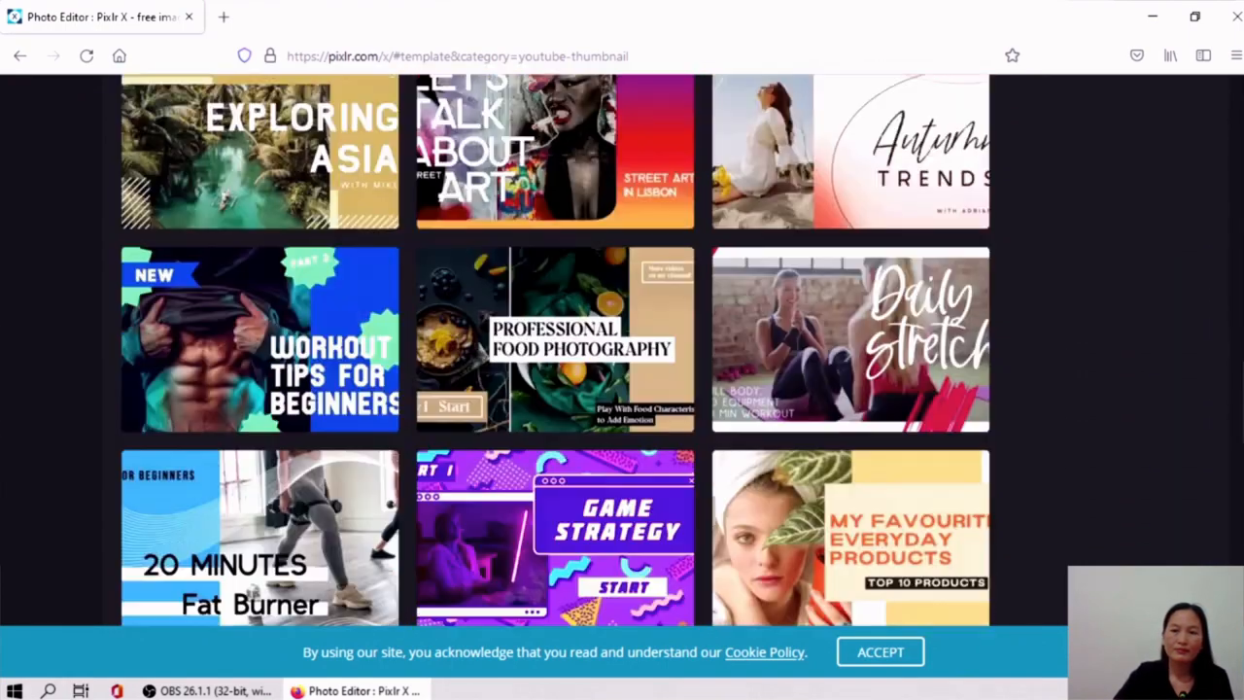
scroll(622, 350, up, 8)
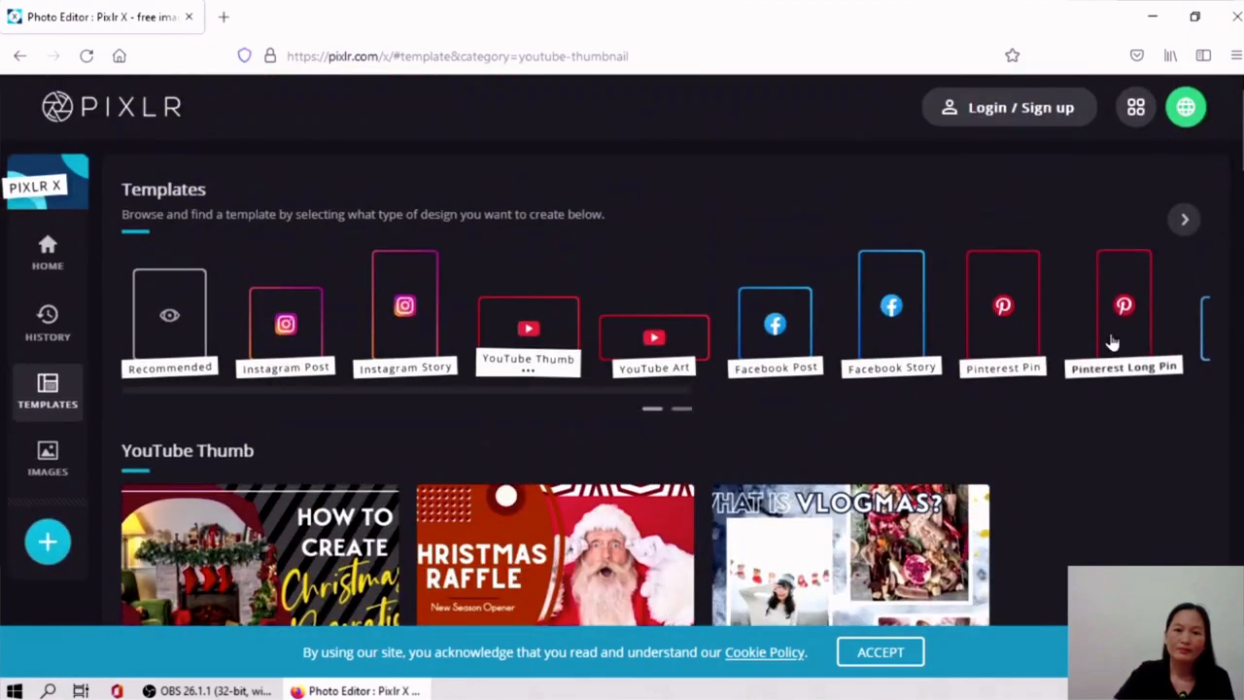
Step: Open the YouTube Art template category and browse its channel art designs
click(627, 354)
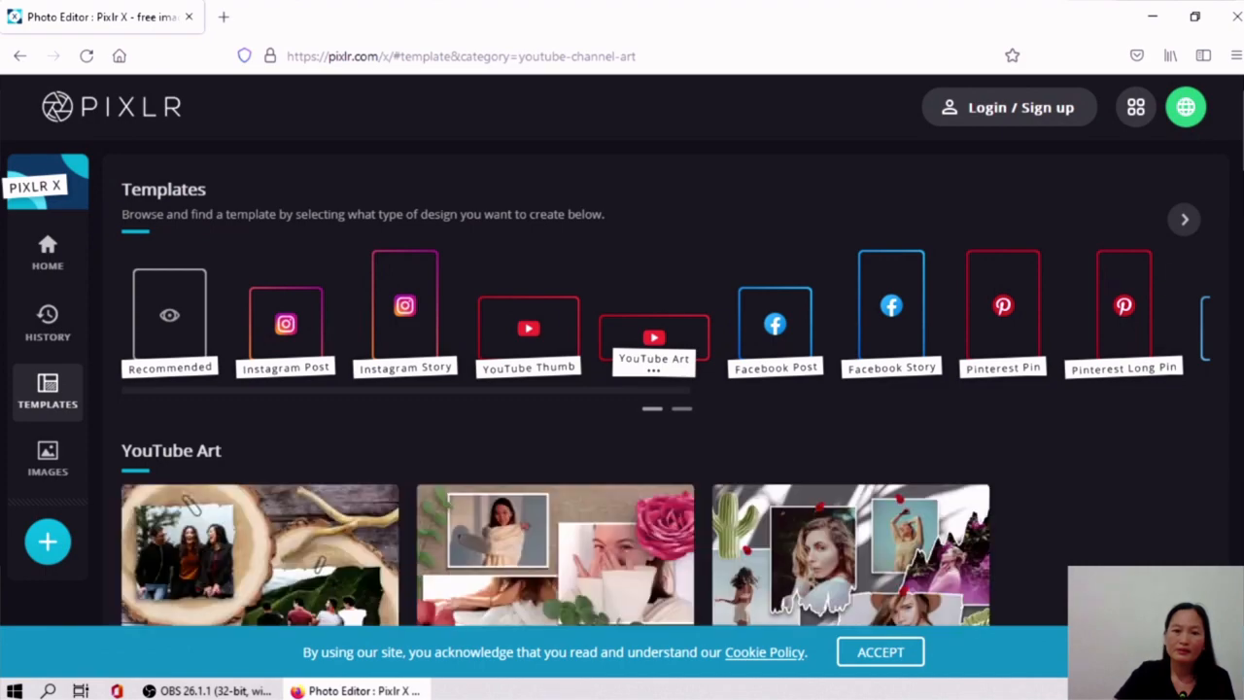
scroll(622, 350, down, 4)
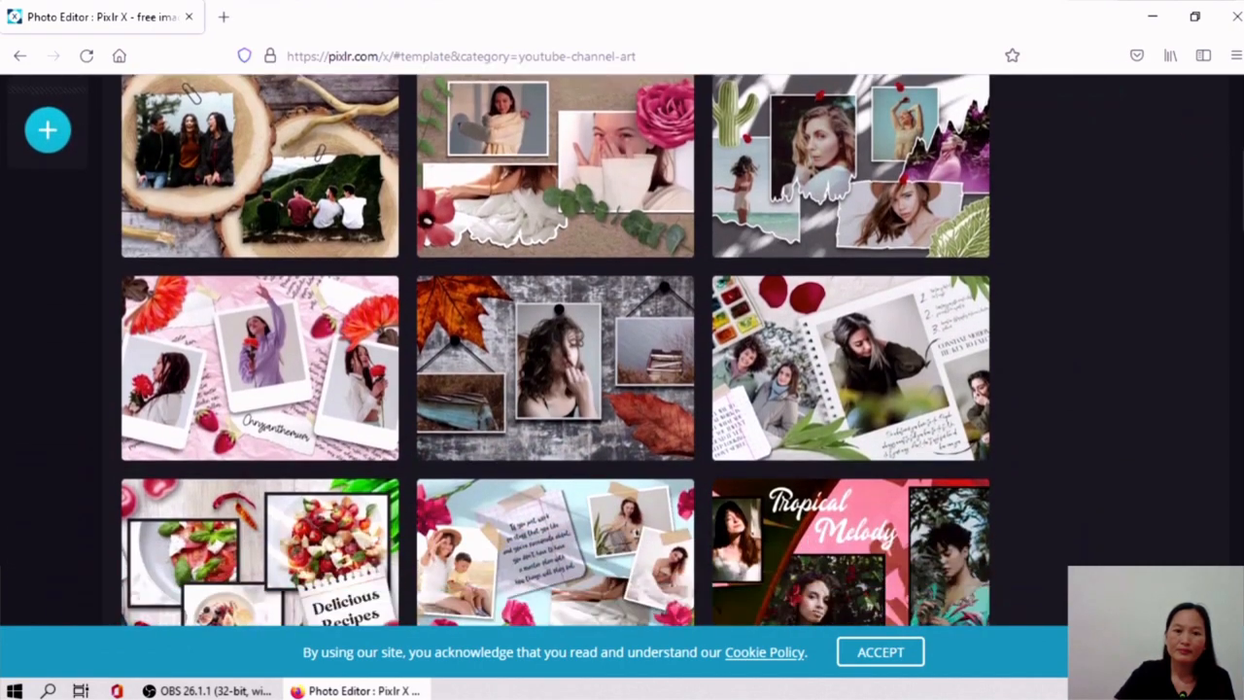
scroll(553, 349, down, 1)
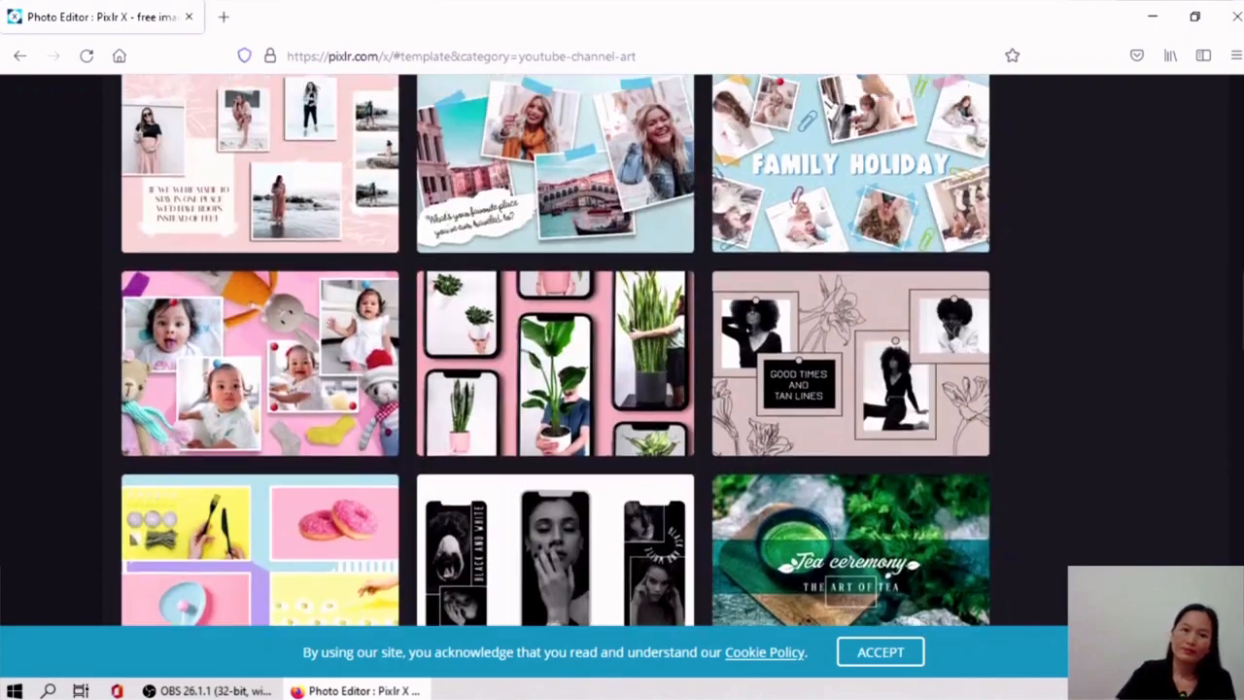
drag(1241, 311, 1238, 146)
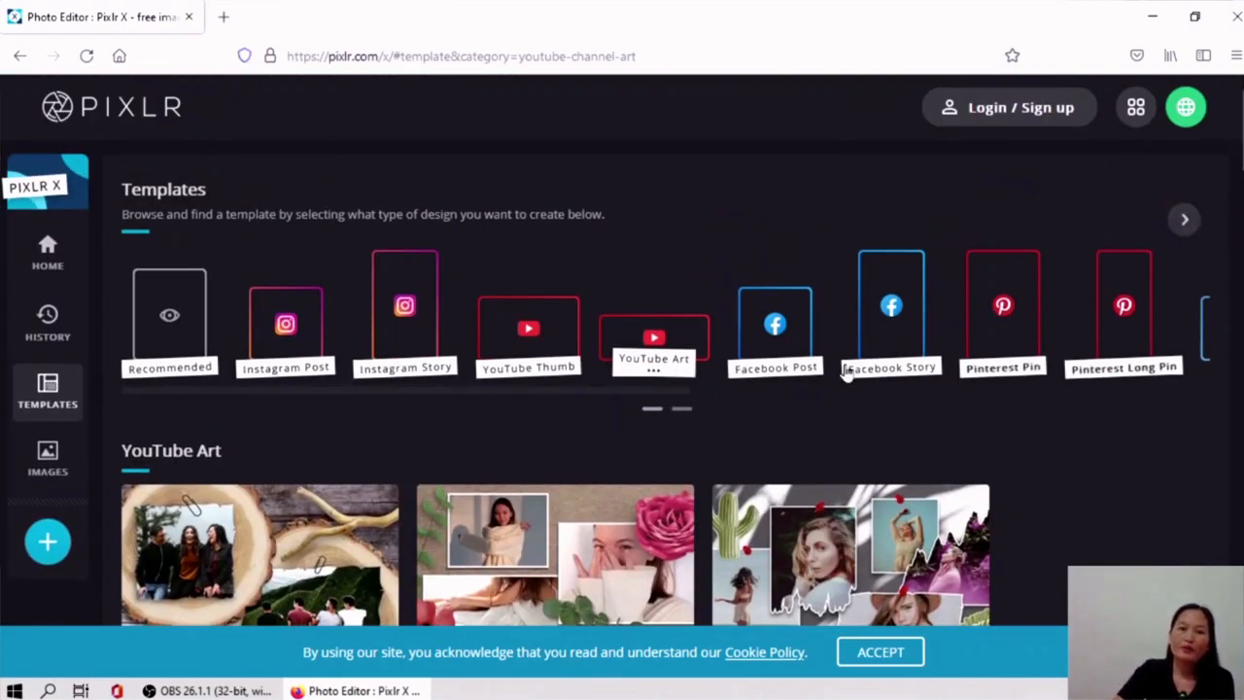
Step: Open the Facebook Post template category and look through its designs
click(776, 348)
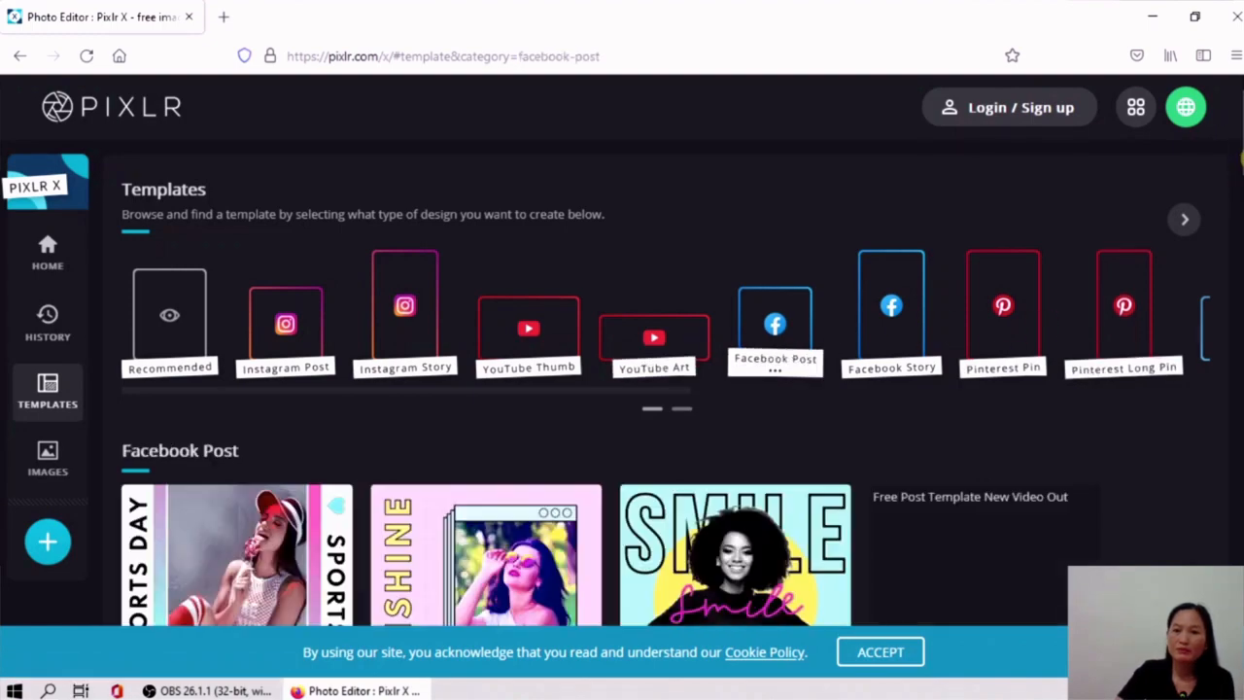
scroll(622, 350, down, 7)
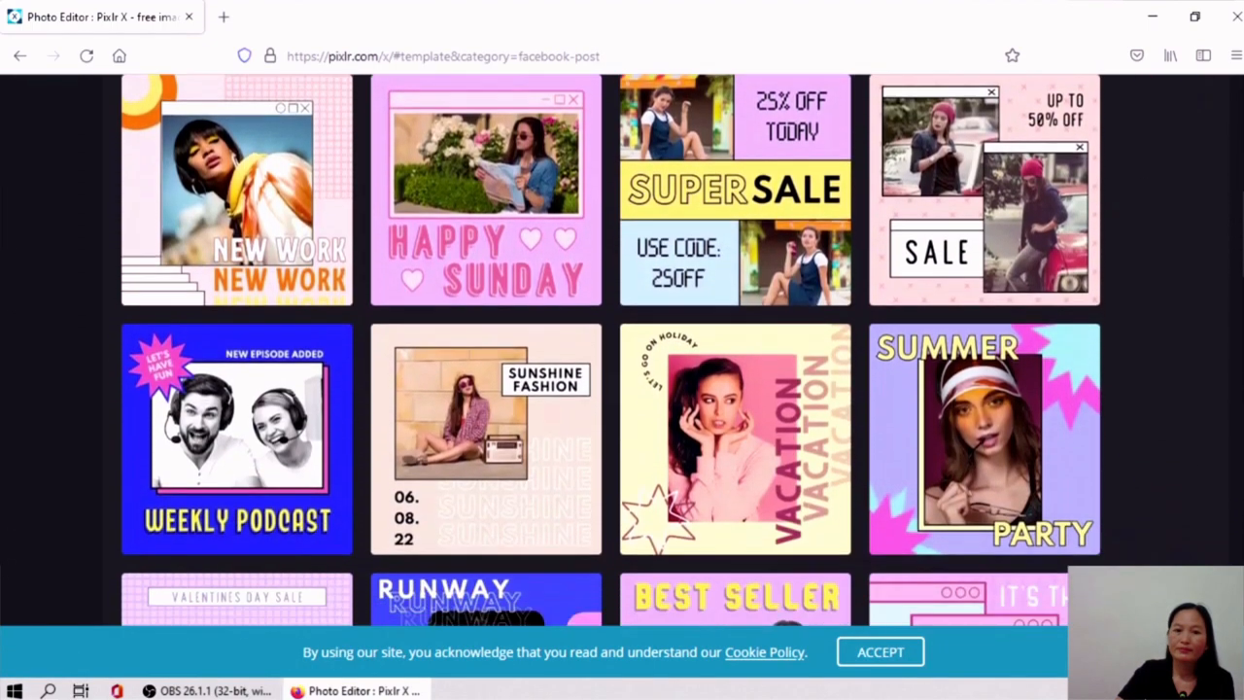
scroll(622, 350, down, 10)
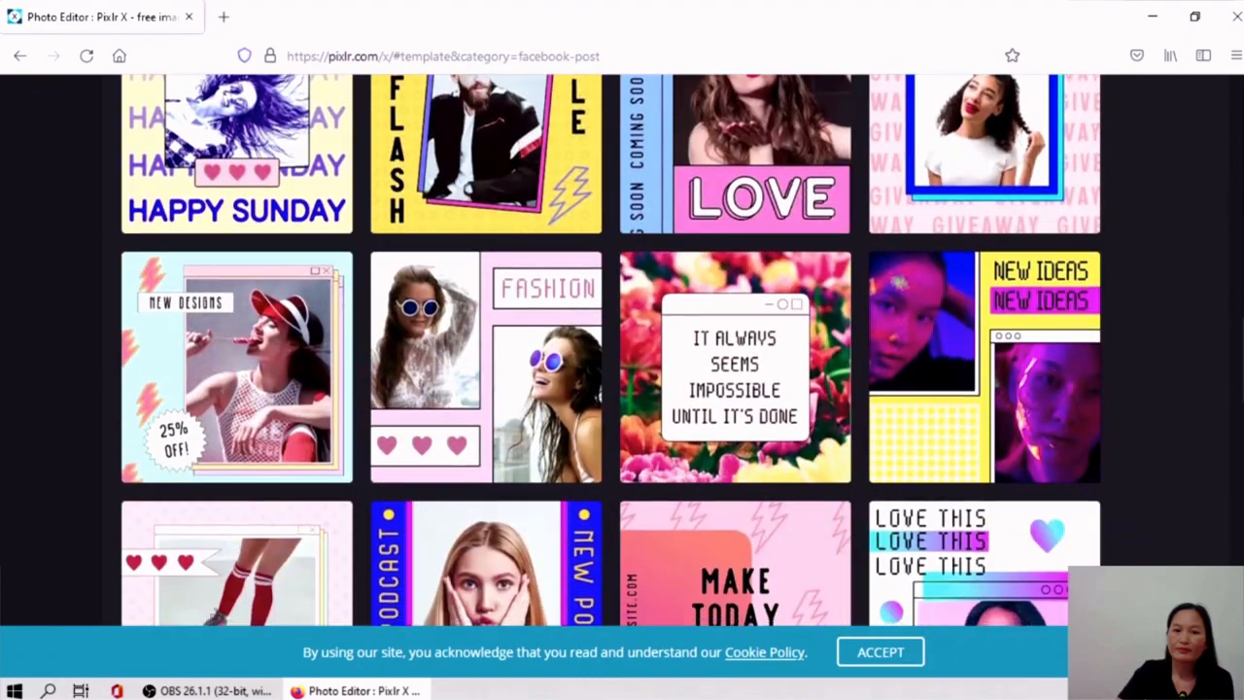
scroll(622, 350, down, 5)
scroll(622, 350, up, 6)
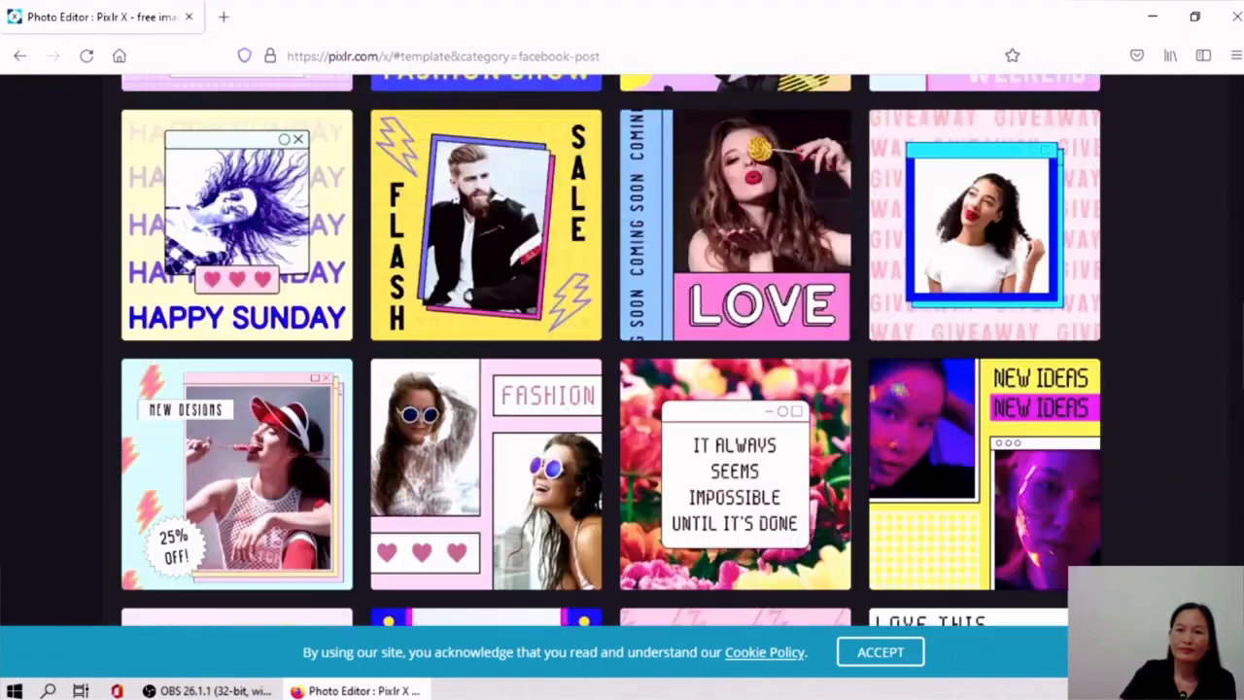
scroll(622, 349, up, 15)
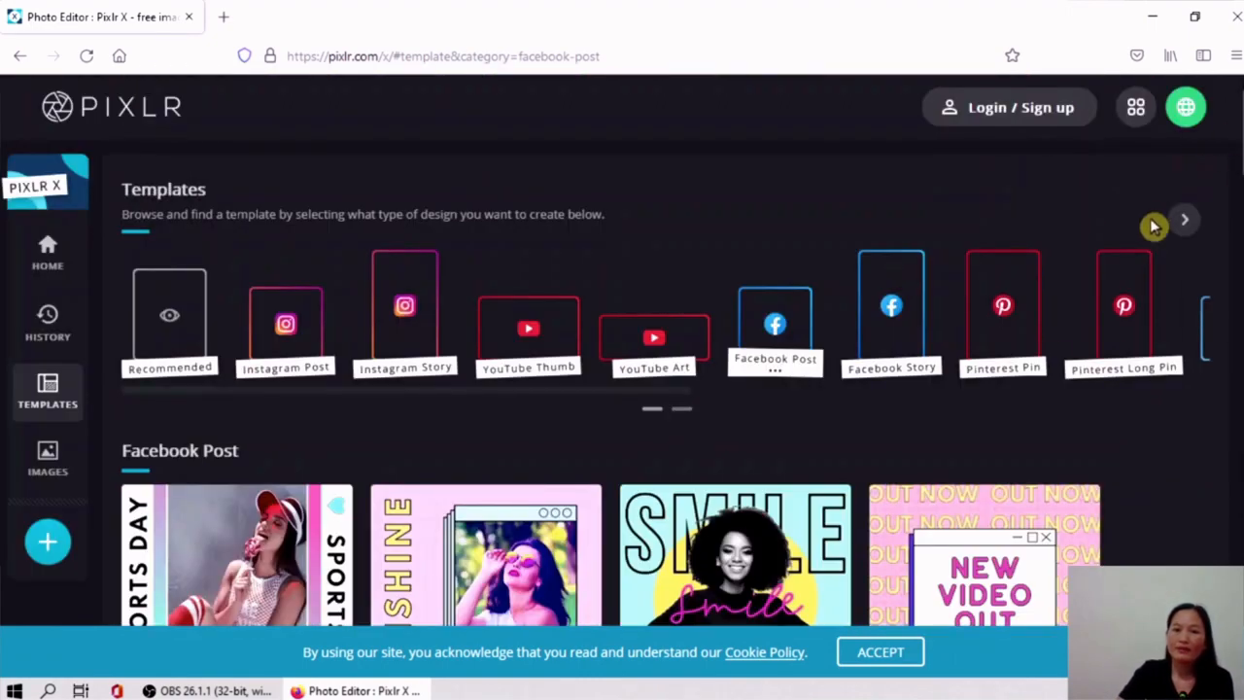
Step: Switch to the Facebook Story template category and review the story designs
click(887, 320)
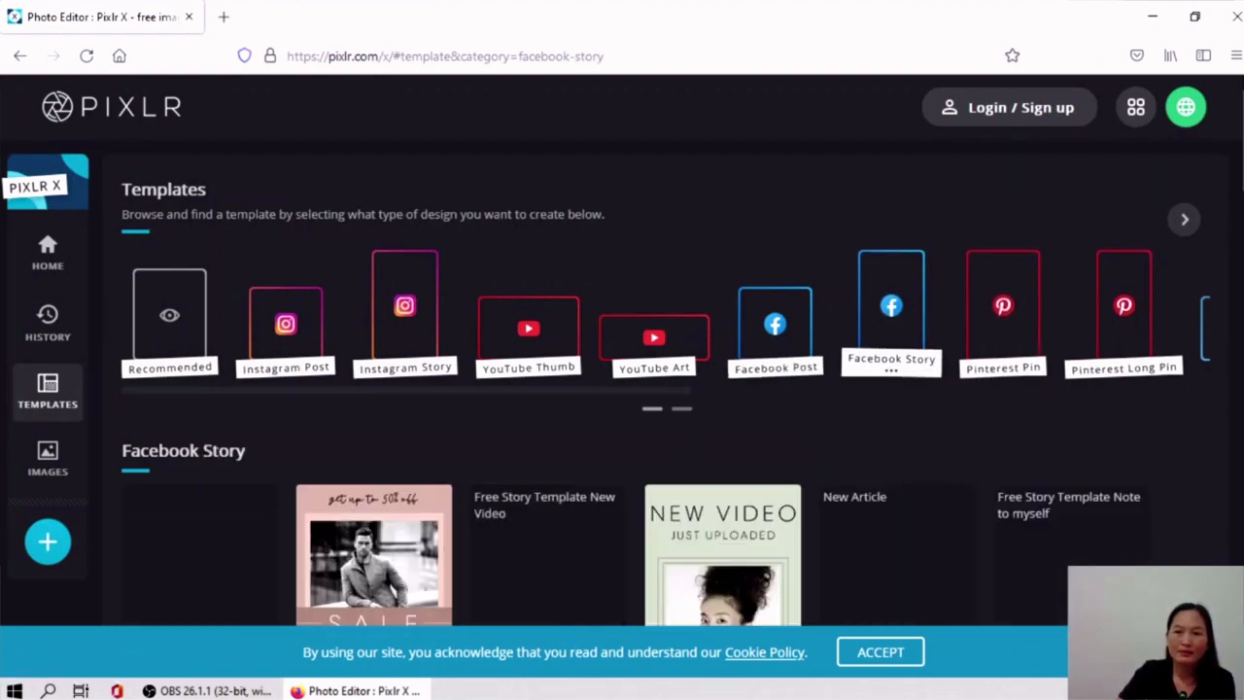
scroll(632, 350, down, 6)
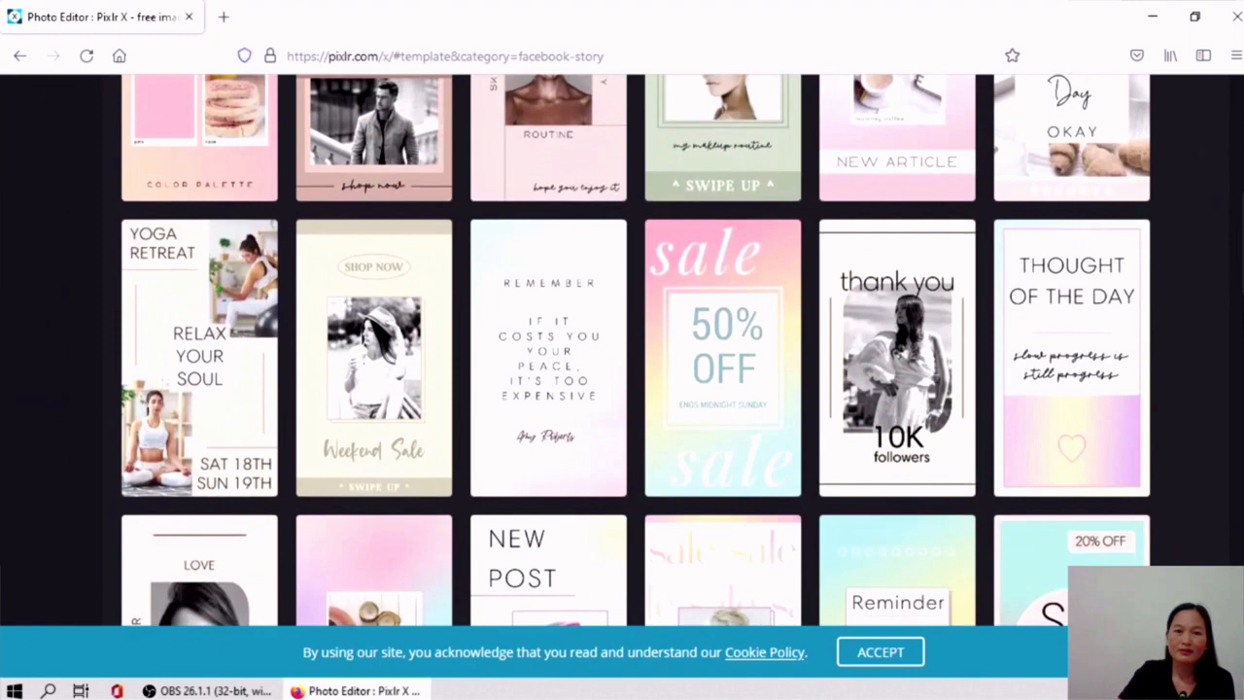
drag(1239, 233, 1239, 481)
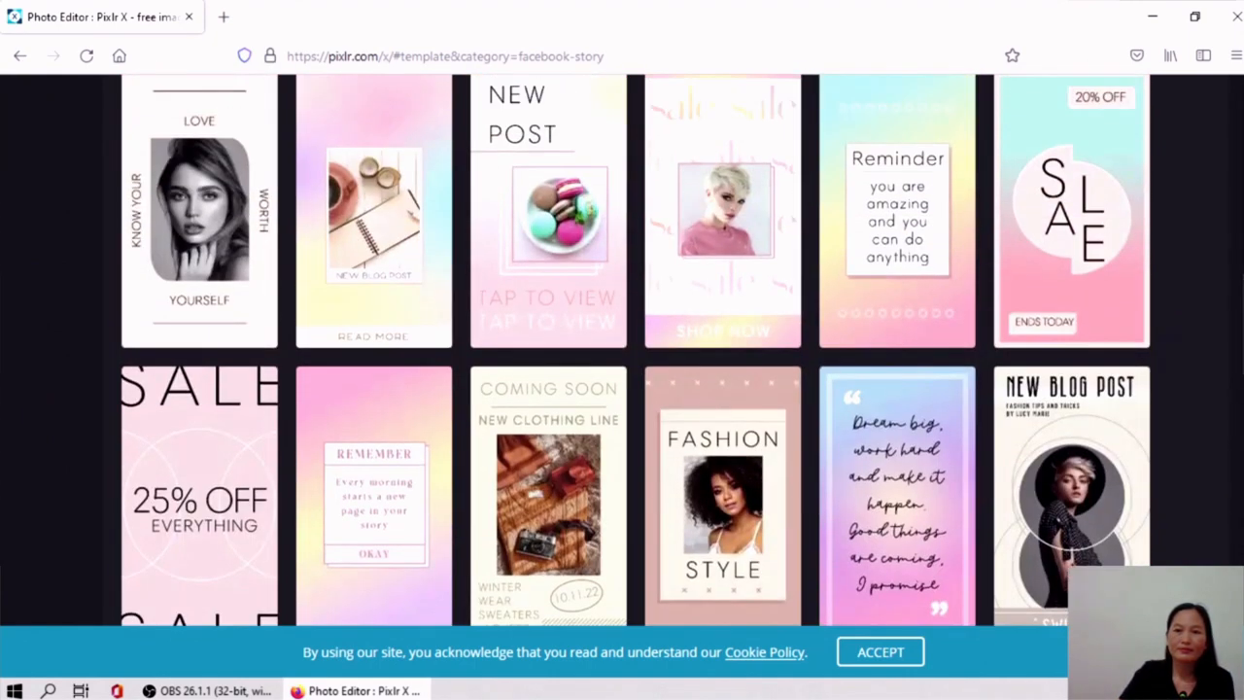
scroll(621, 350, up, 10)
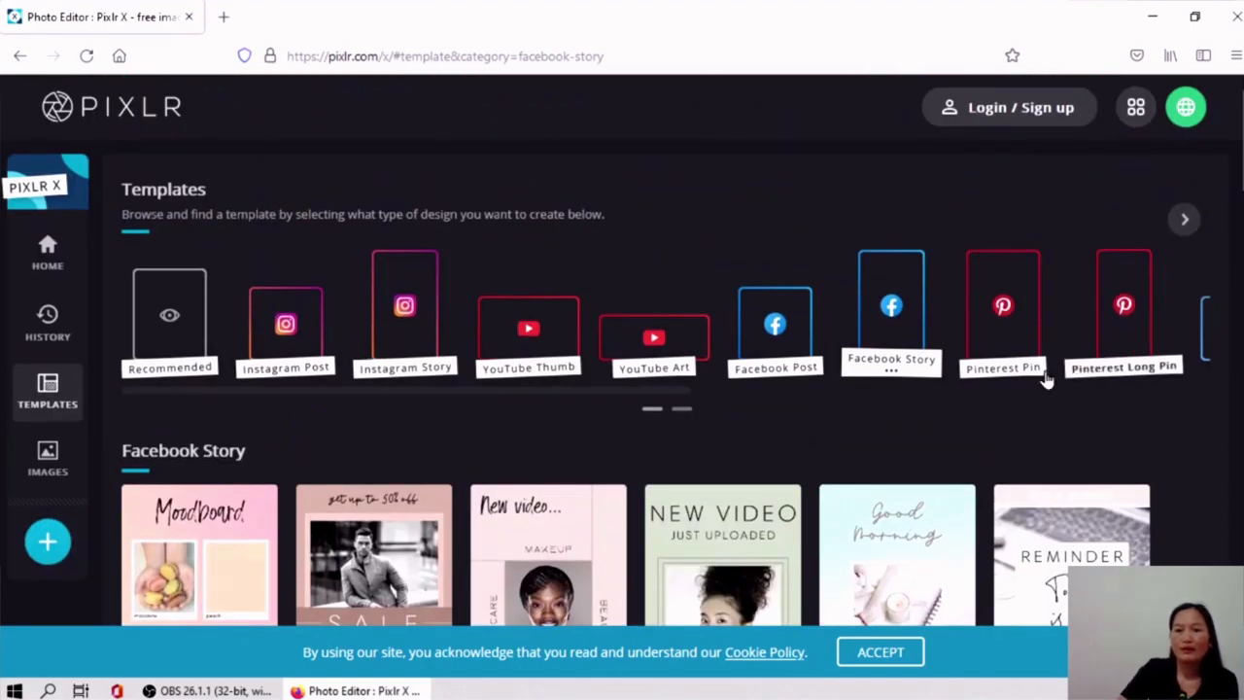
Step: Display the Pinterest Pin templates and browse the pin designs offered
click(1016, 338)
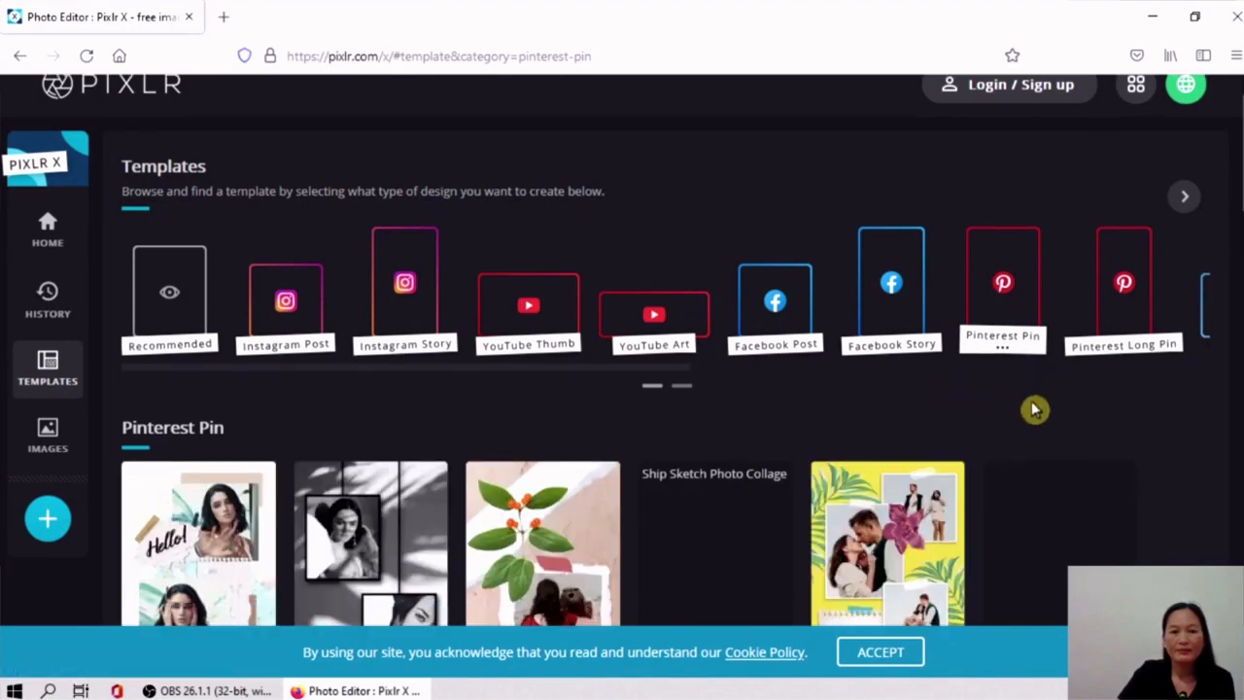
scroll(1025, 413, down, 5)
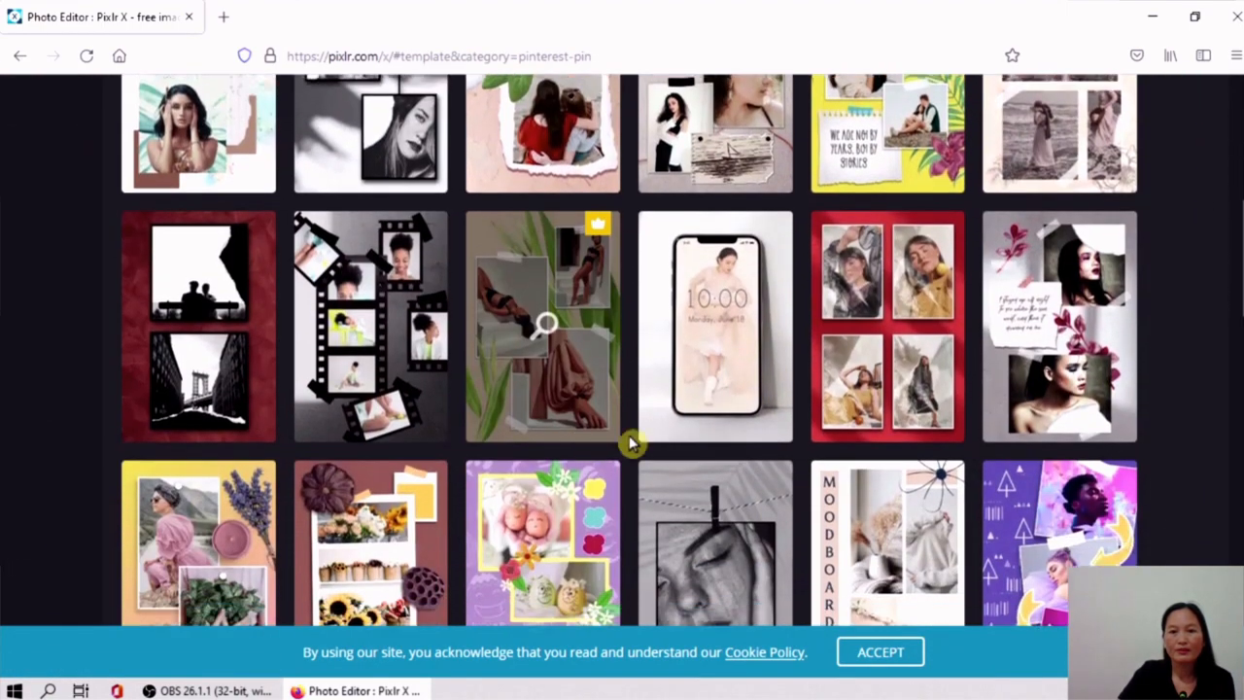
scroll(1233, 272, down, 3)
scroll(1234, 272, down, 6)
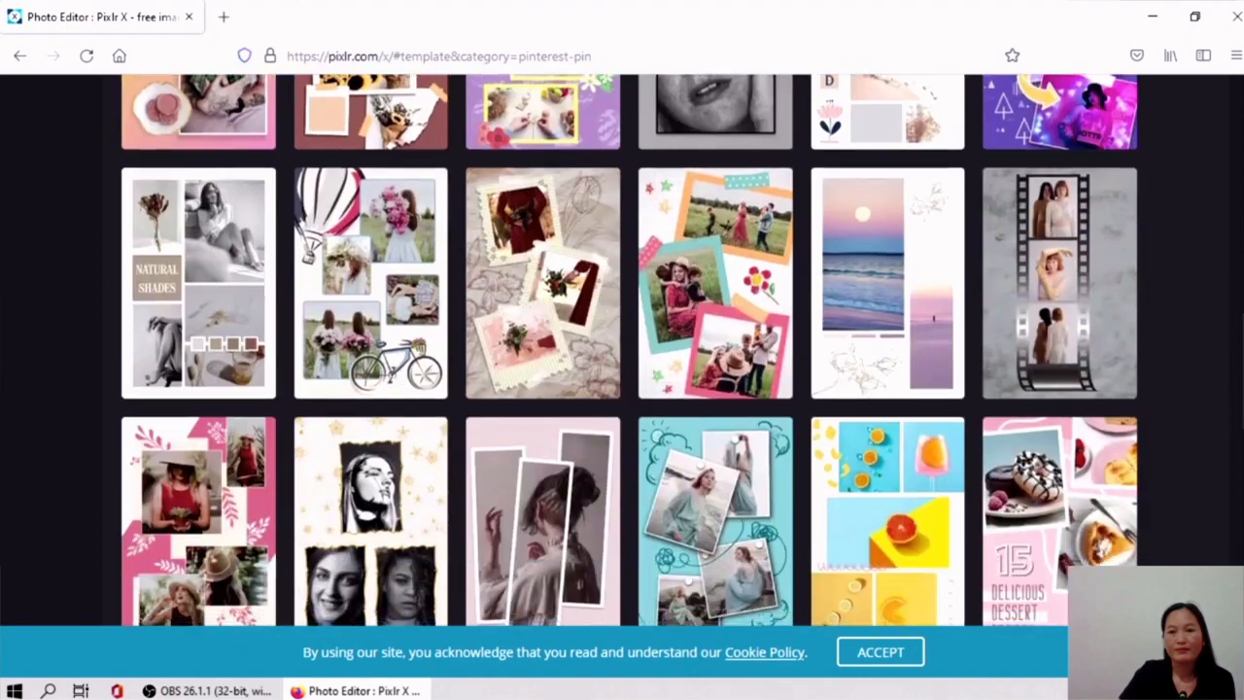
scroll(1240, 536, down, 3)
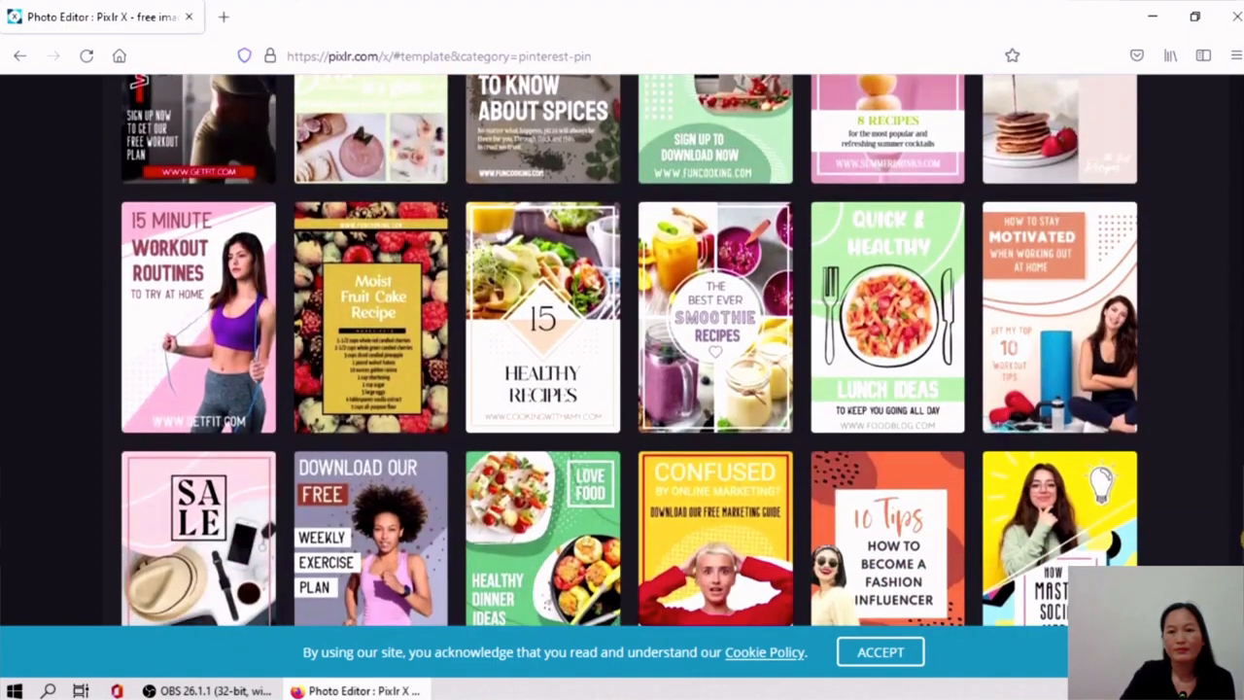
scroll(1240, 536, up, 15)
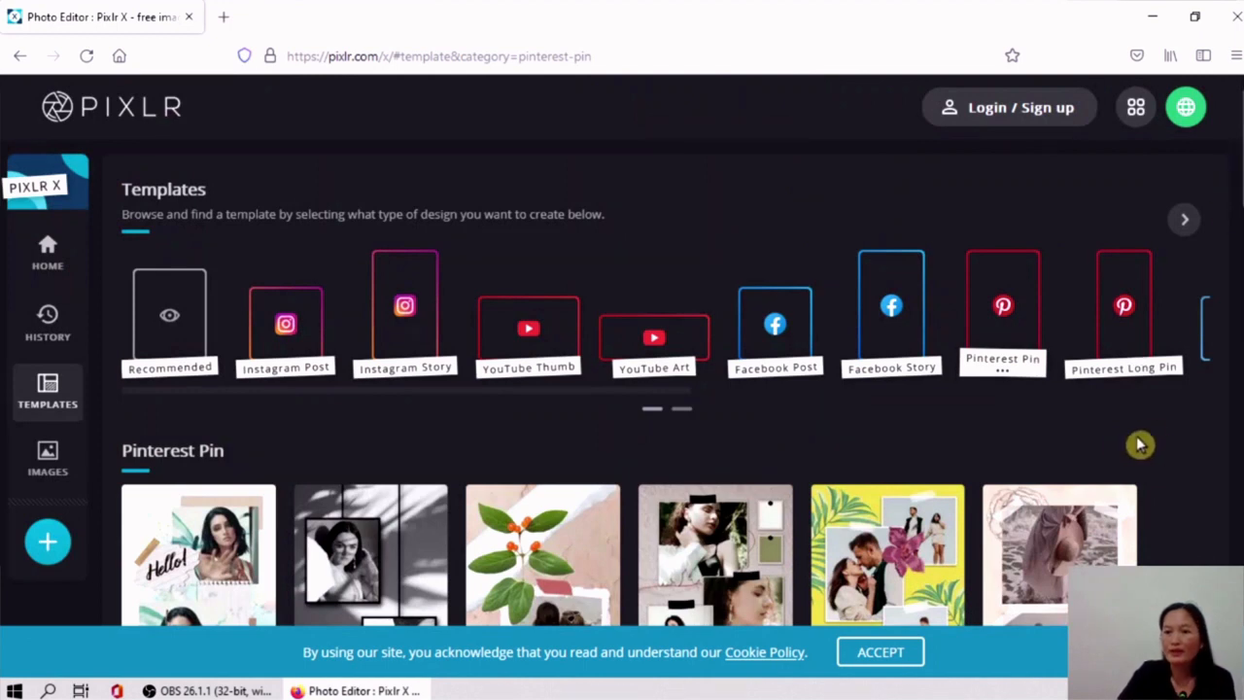
Step: Show the Pinterest Long Pin category and examine its templates through to the end of the list
click(1140, 367)
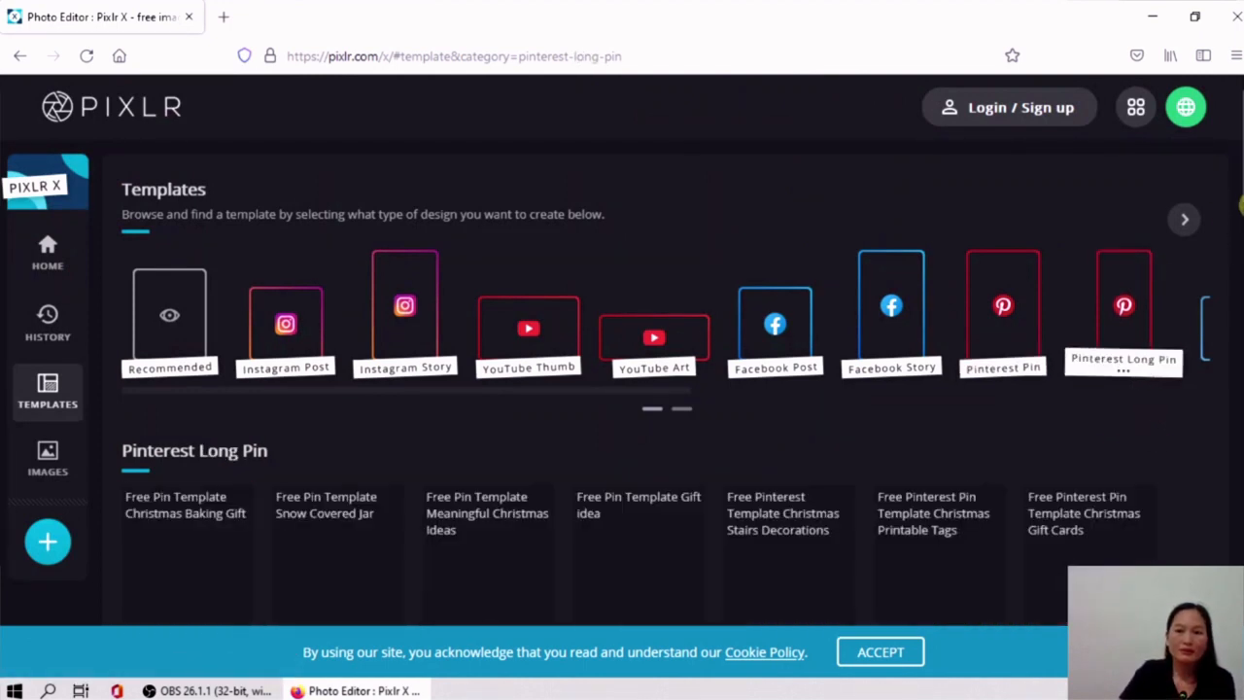
scroll(622, 351, down, 3)
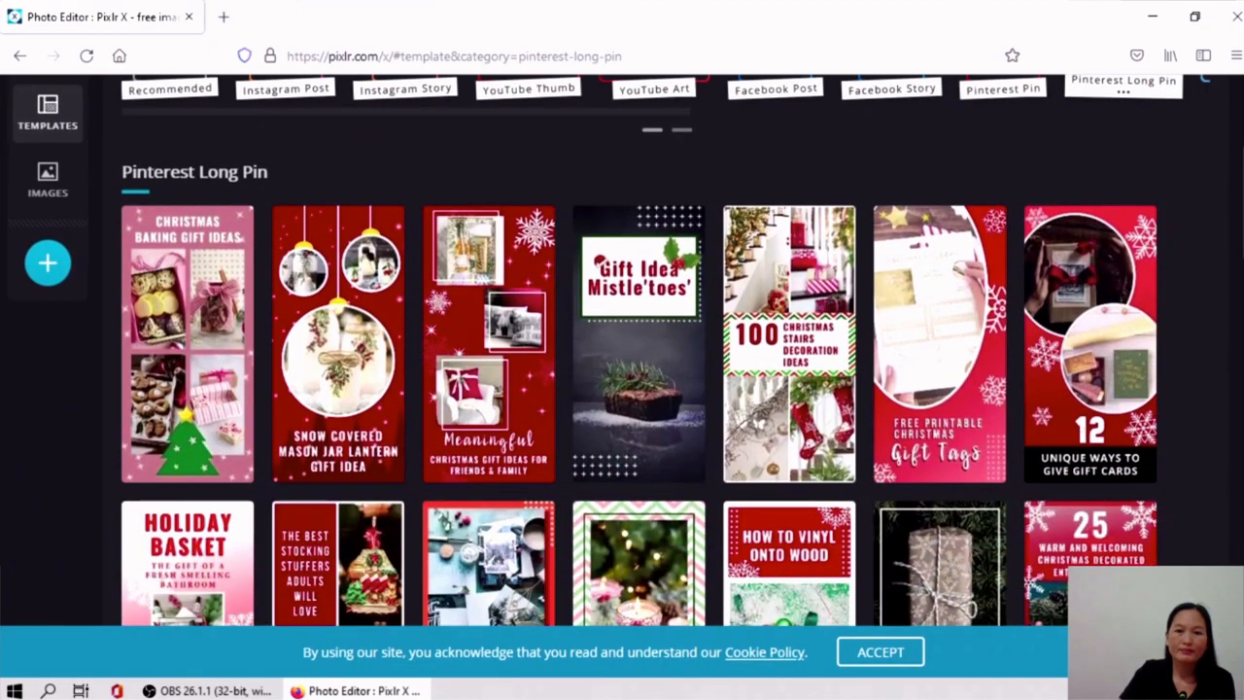
scroll(622, 352, down, 10)
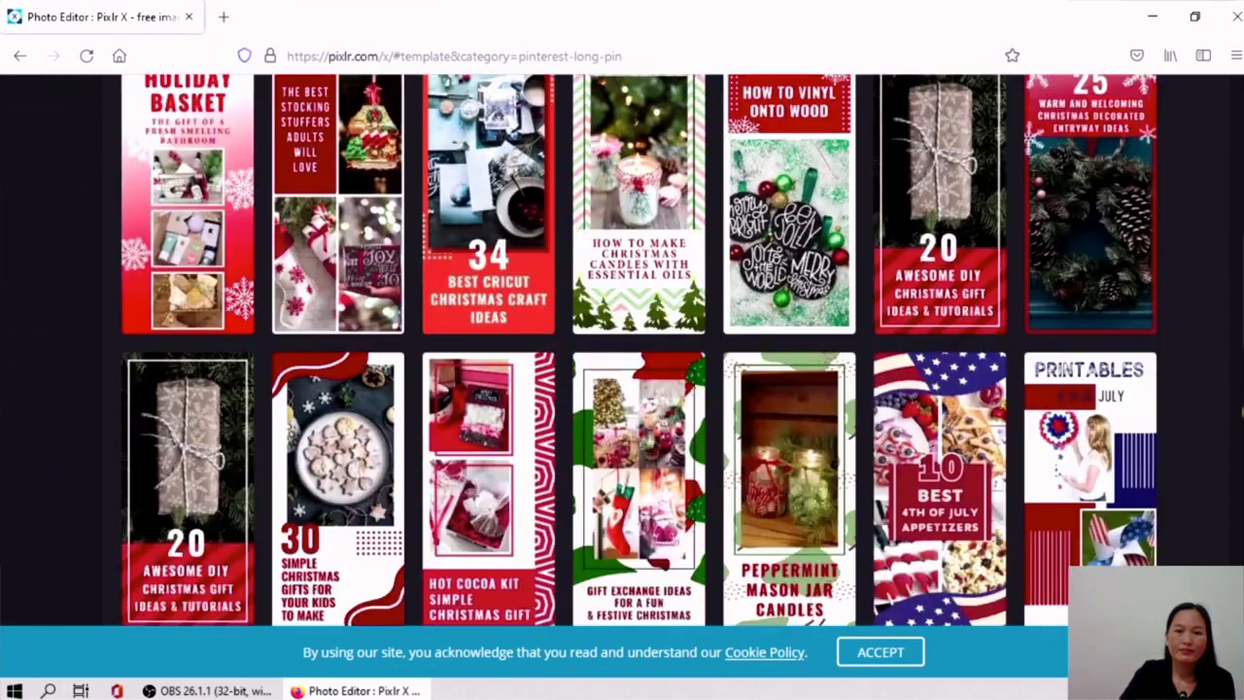
scroll(621, 352, down, 7)
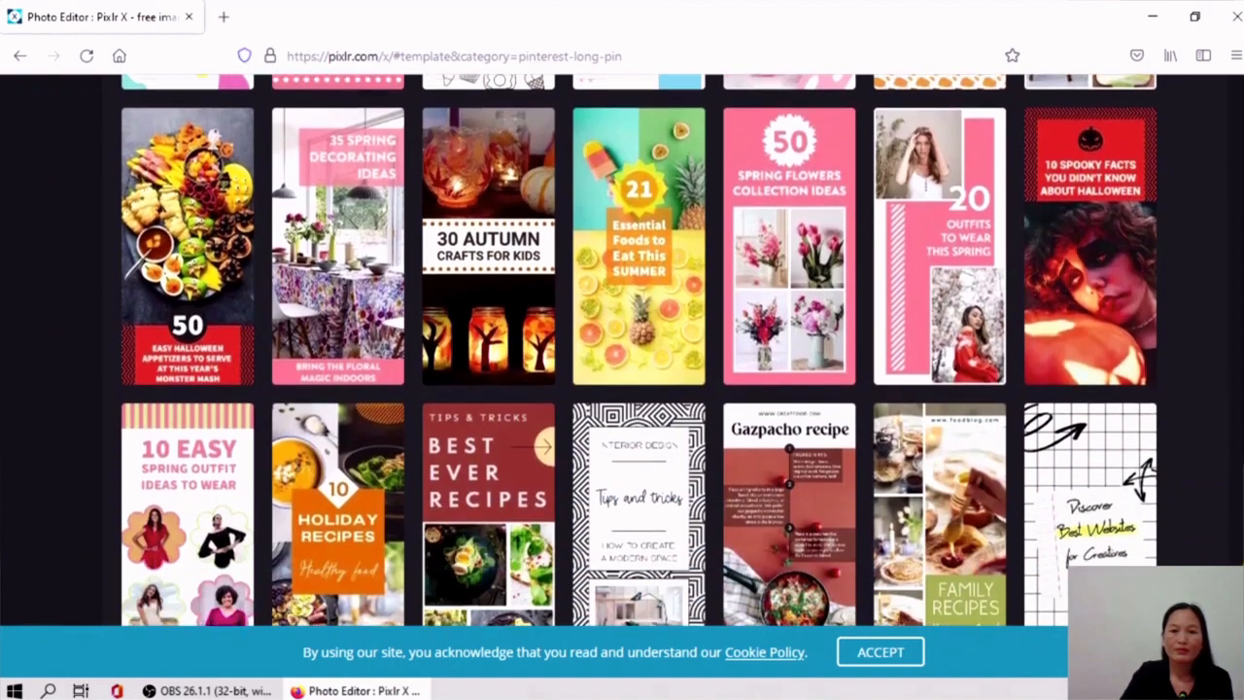
scroll(622, 352, down, 1)
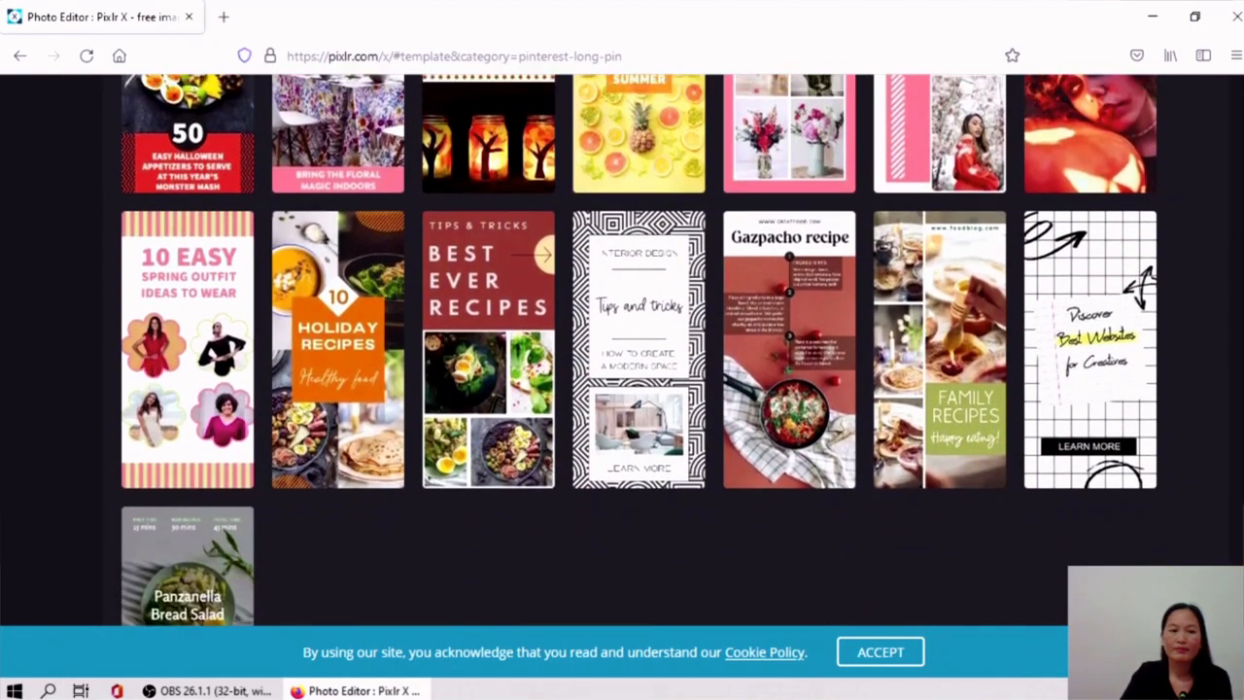
scroll(622, 352, up, 3)
scroll(622, 352, up, 15)
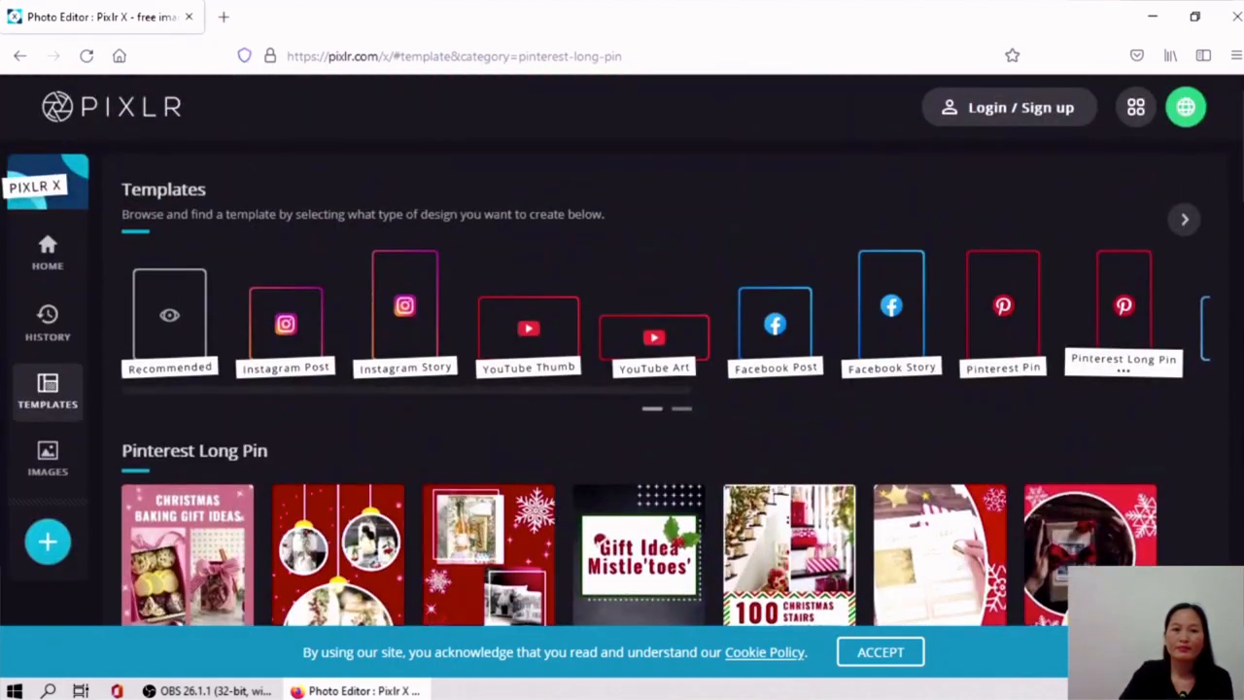
Step: Return to the Recommended template category and view its designs
click(170, 301)
scroll(255, 428, down, 2)
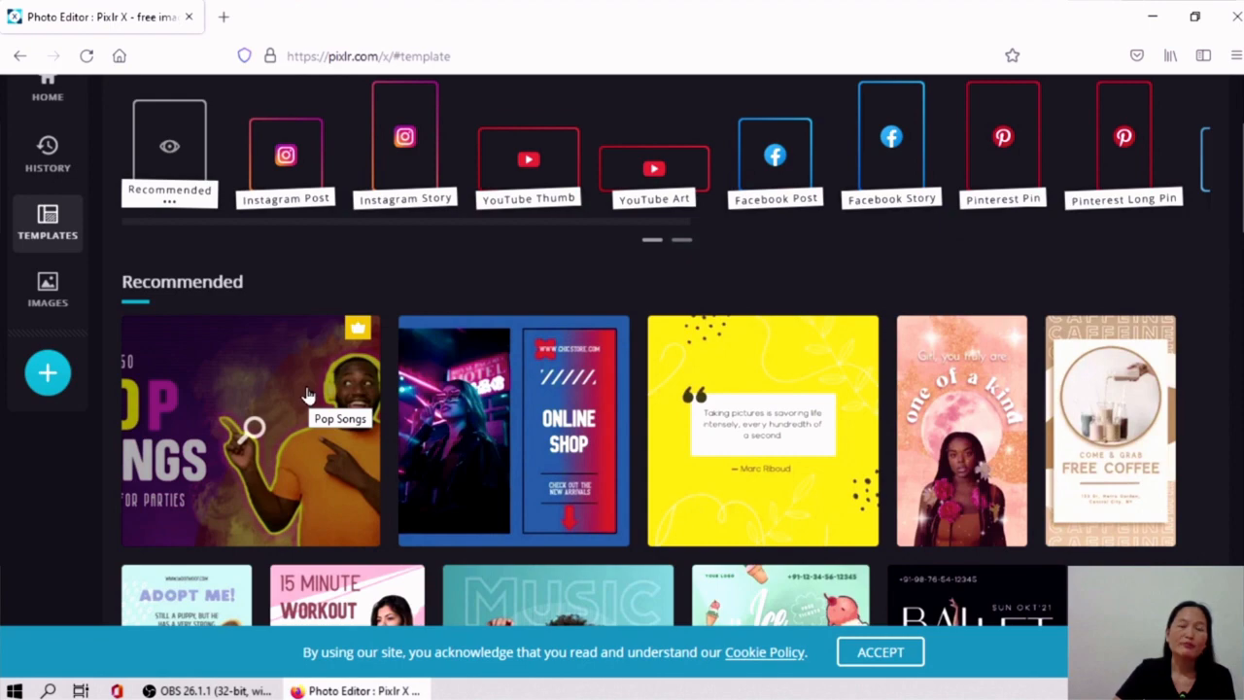
Step: Reopen the YouTube Thumb template category and browse its thumbnail designs to the end of the first page
click(527, 165)
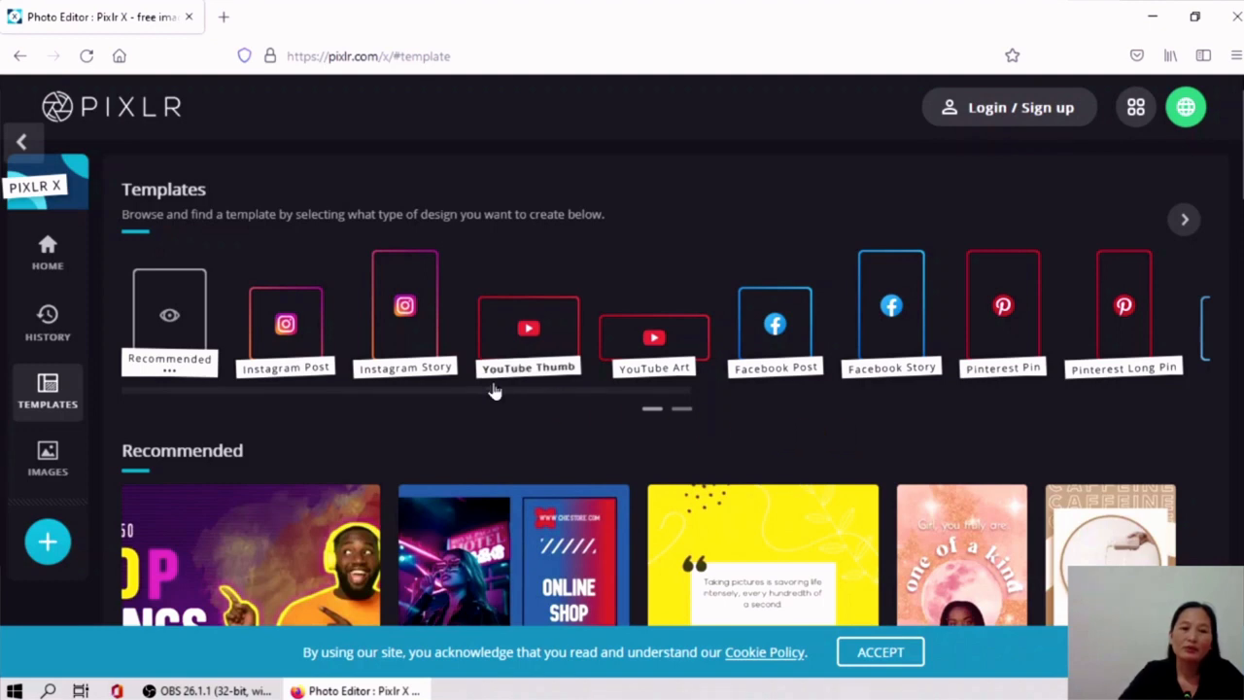
click(544, 348)
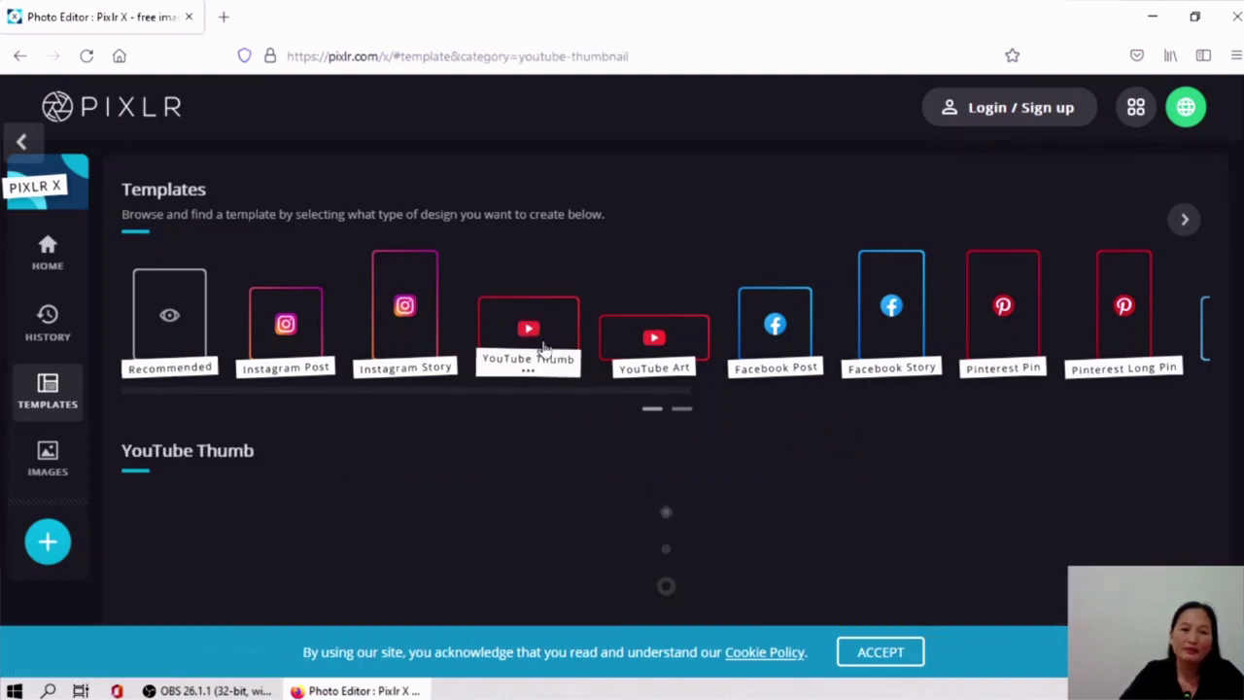
scroll(1039, 394, down, 4)
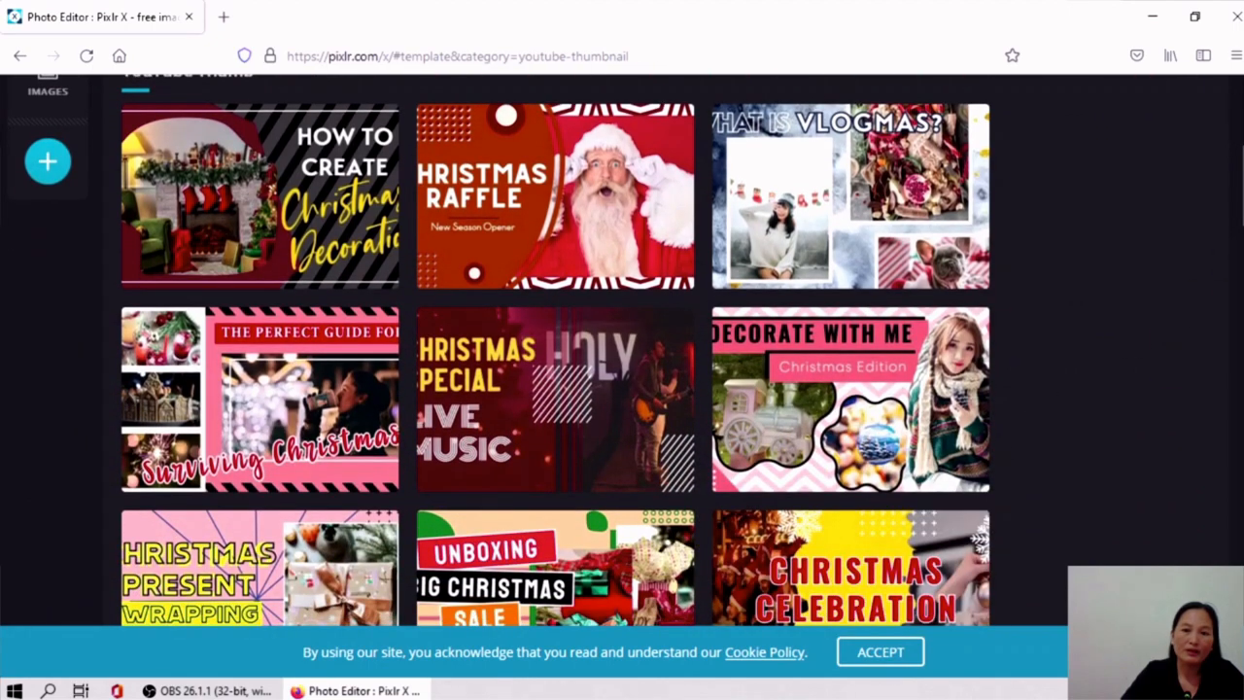
scroll(554, 350, down, 15)
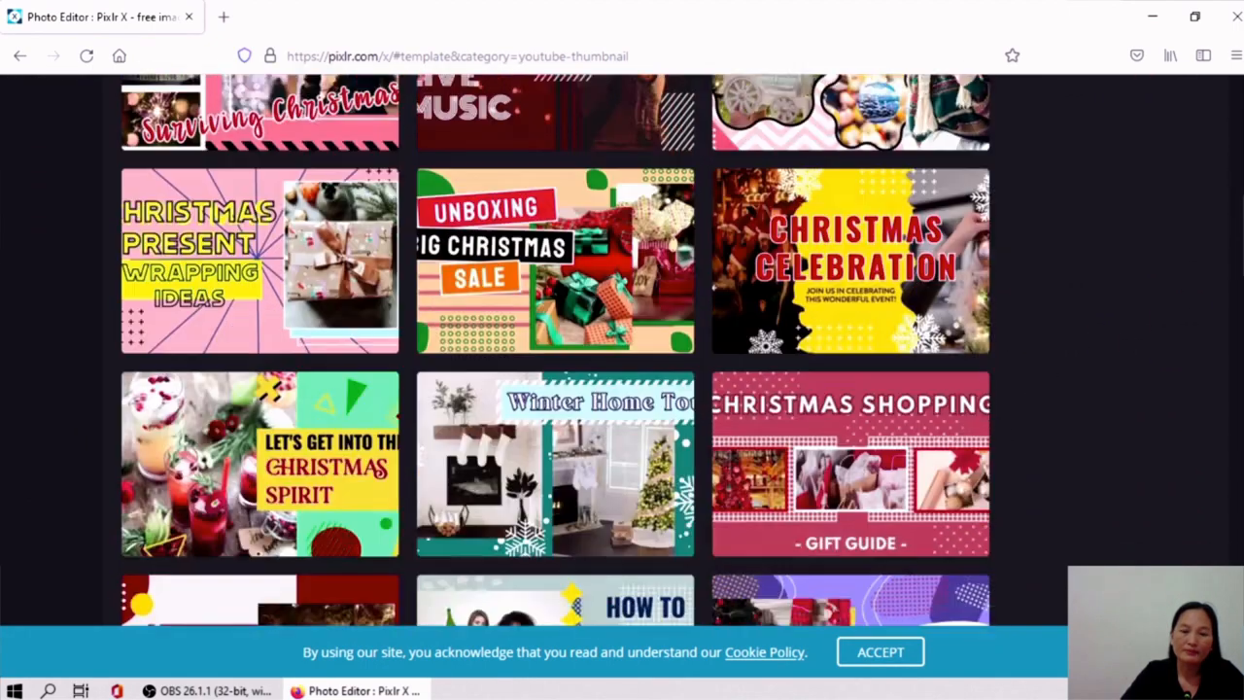
scroll(556, 350, down, 10)
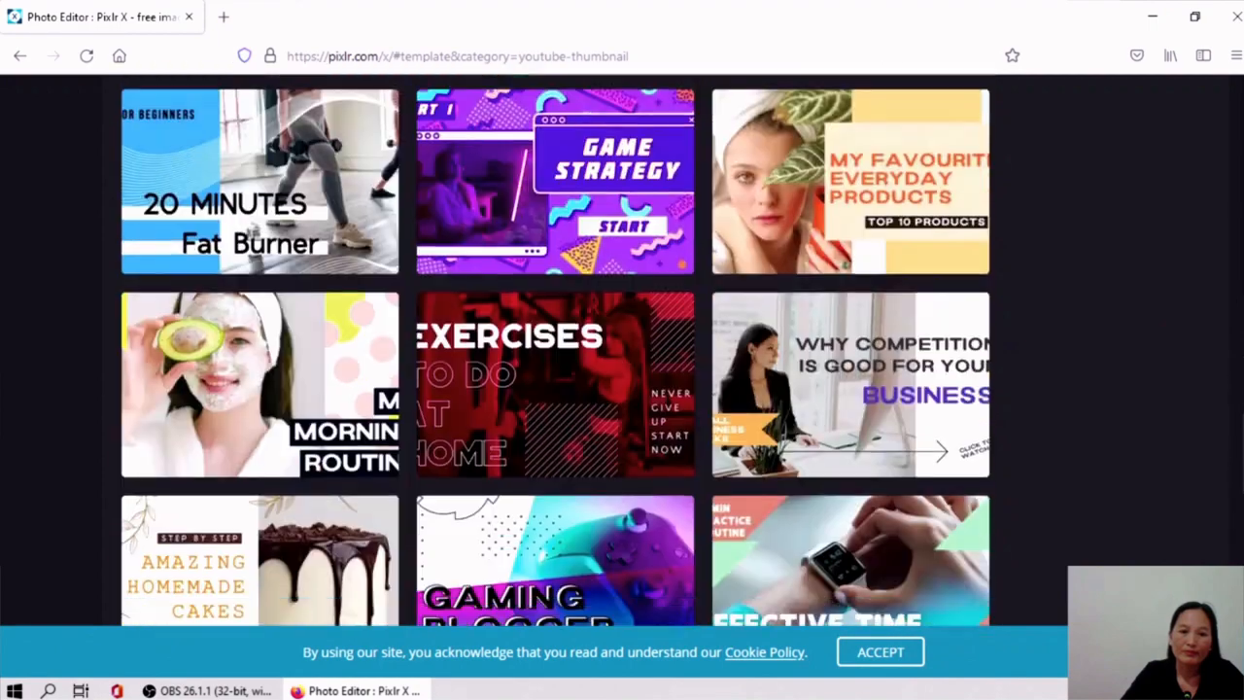
scroll(826, 534, down, 5)
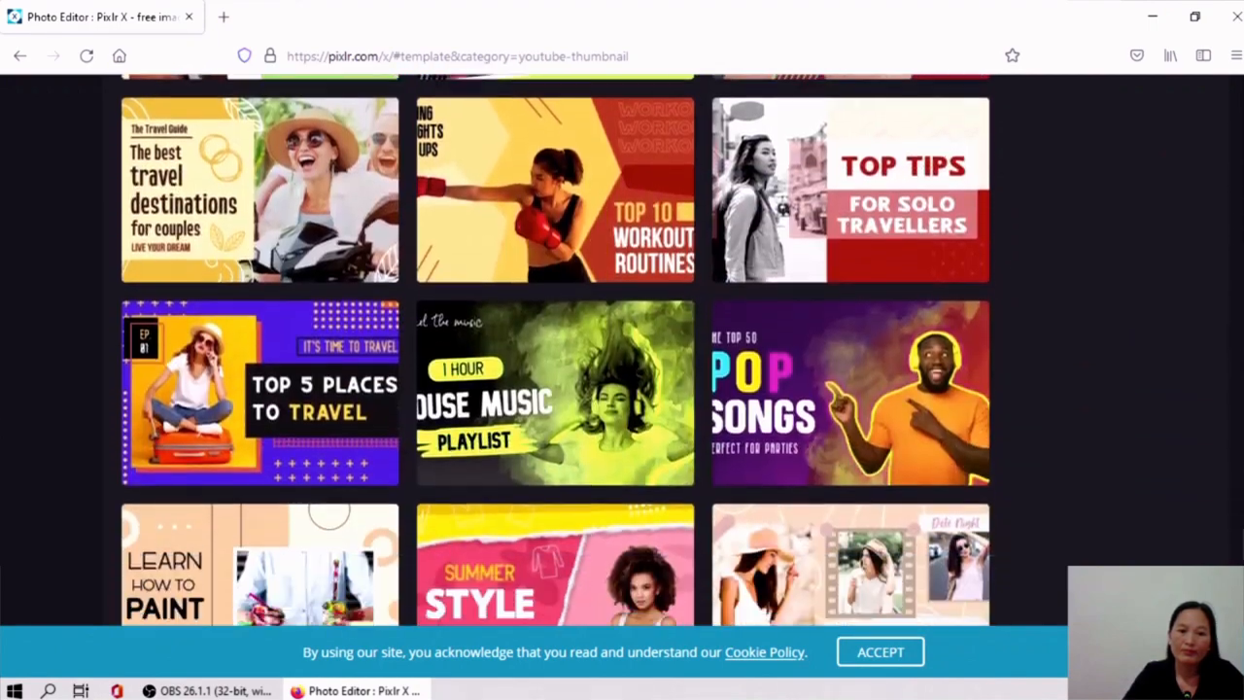
scroll(838, 535, down, 1)
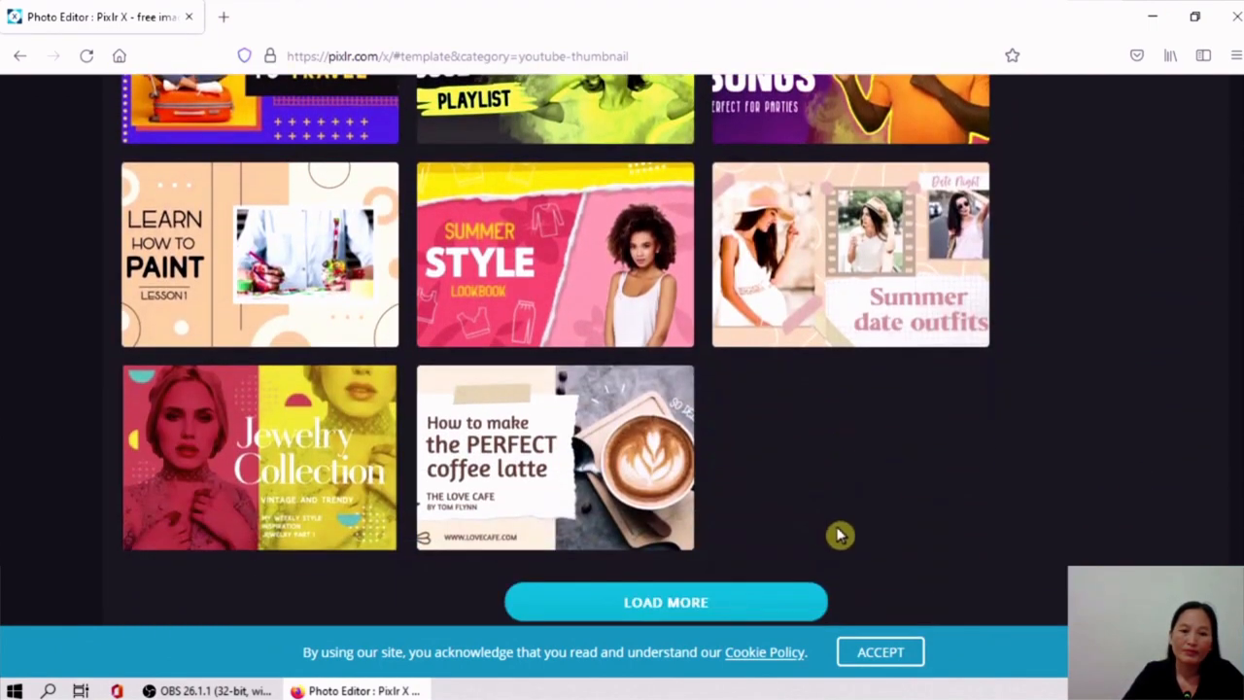
Step: Load more YouTube Thumb templates and find the "How to Style Your Summer Outfits" design among them
click(661, 603)
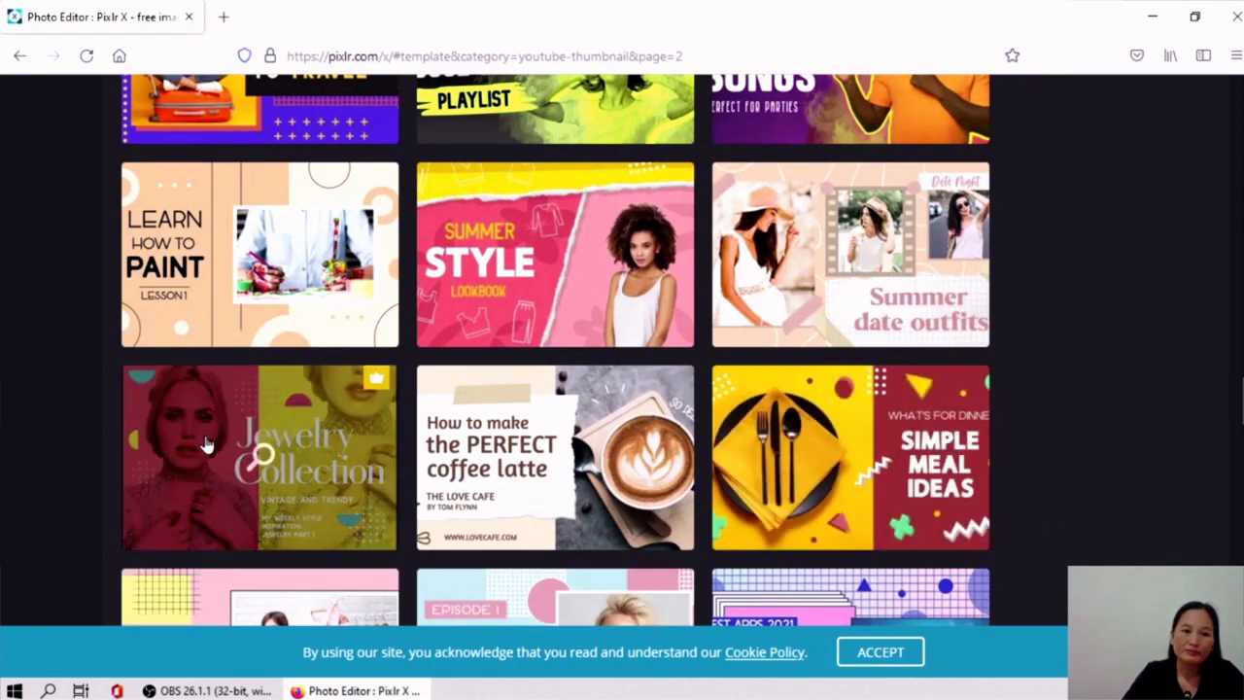
scroll(622, 350, down, 5)
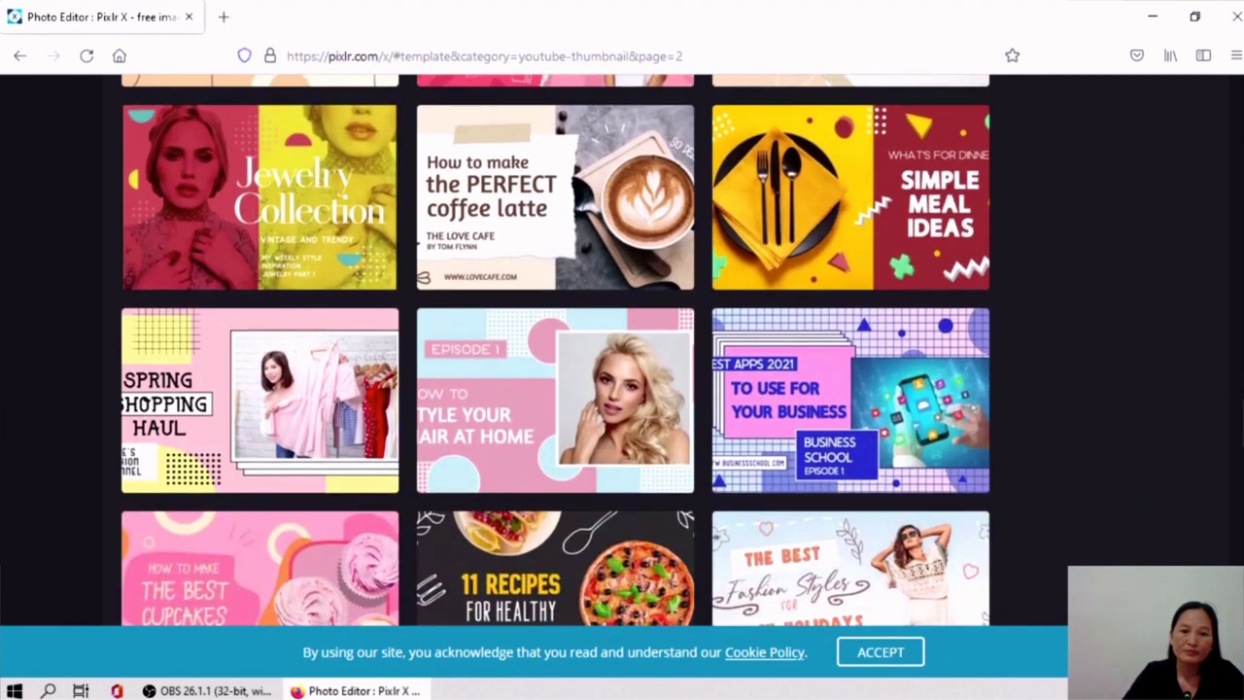
scroll(555, 350, down, 8)
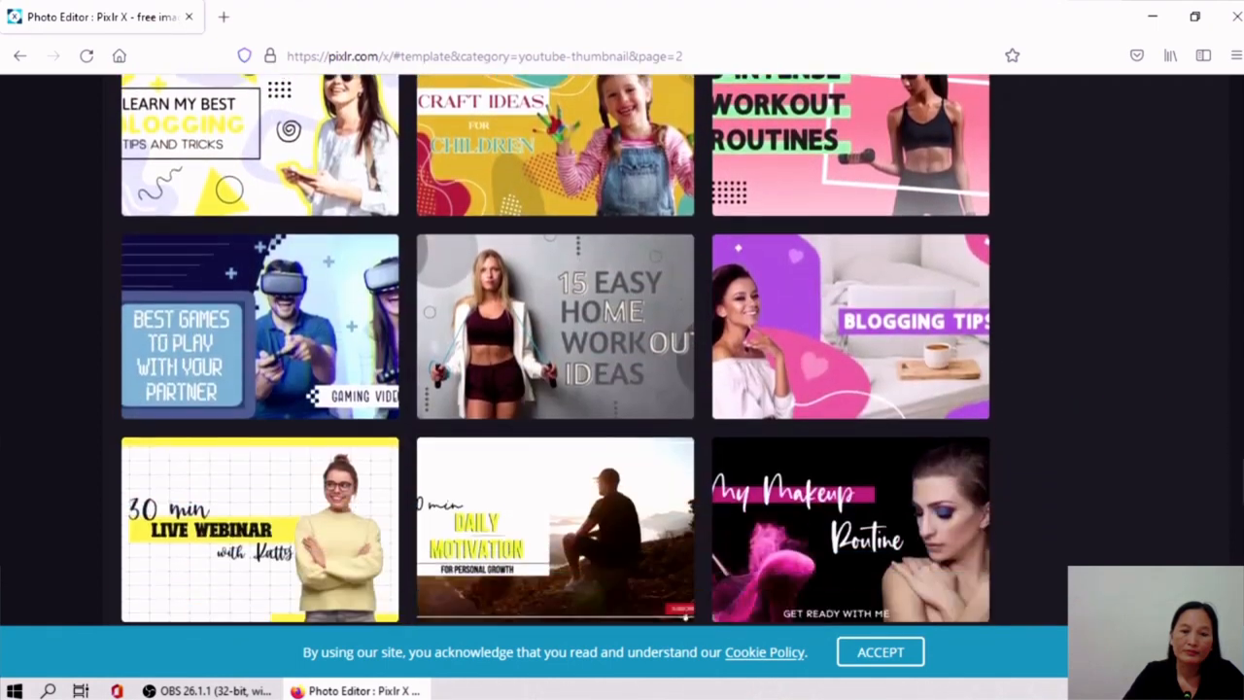
scroll(569, 456, down, 3)
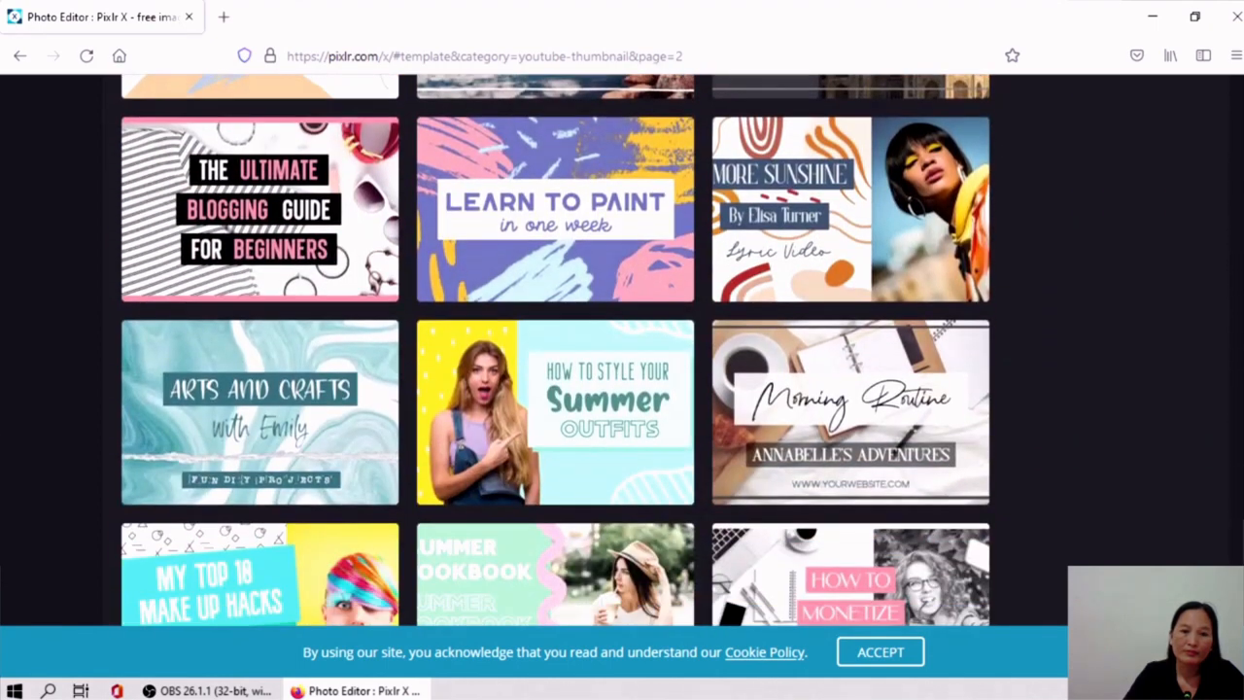
Step: Open the Free Thumbnail Summer Outfits template in the editor and select the white text panel, followed by the woman's photo
click(591, 398)
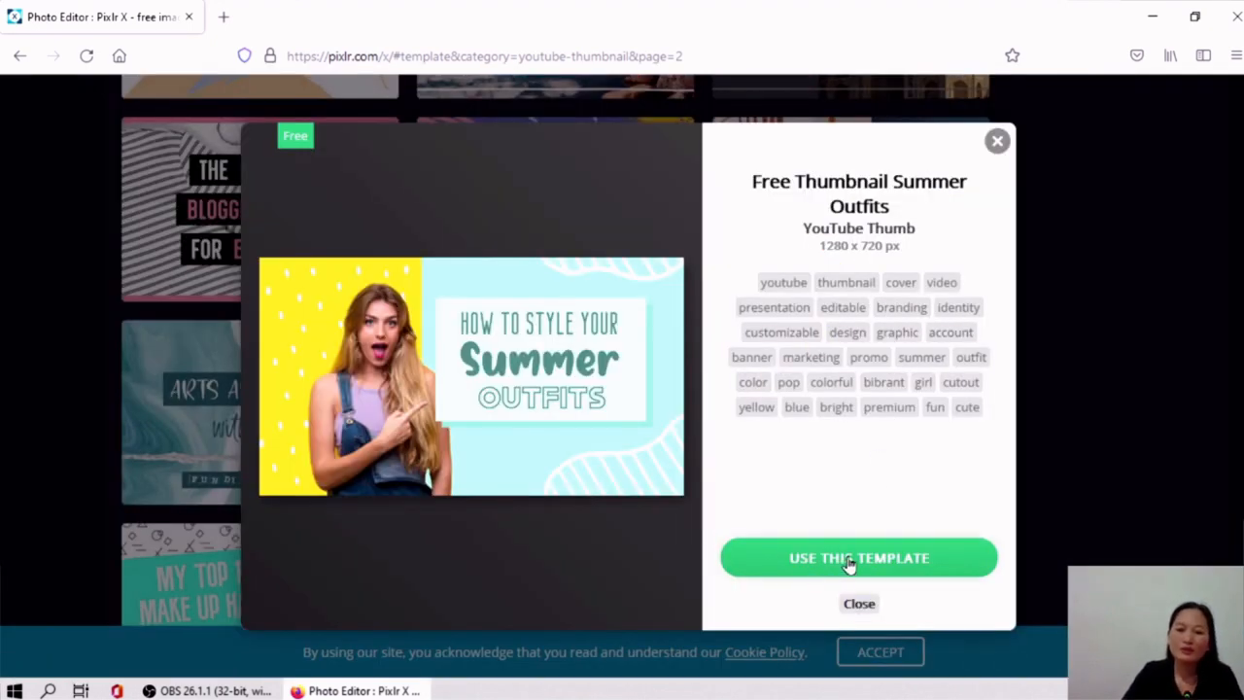
click(848, 563)
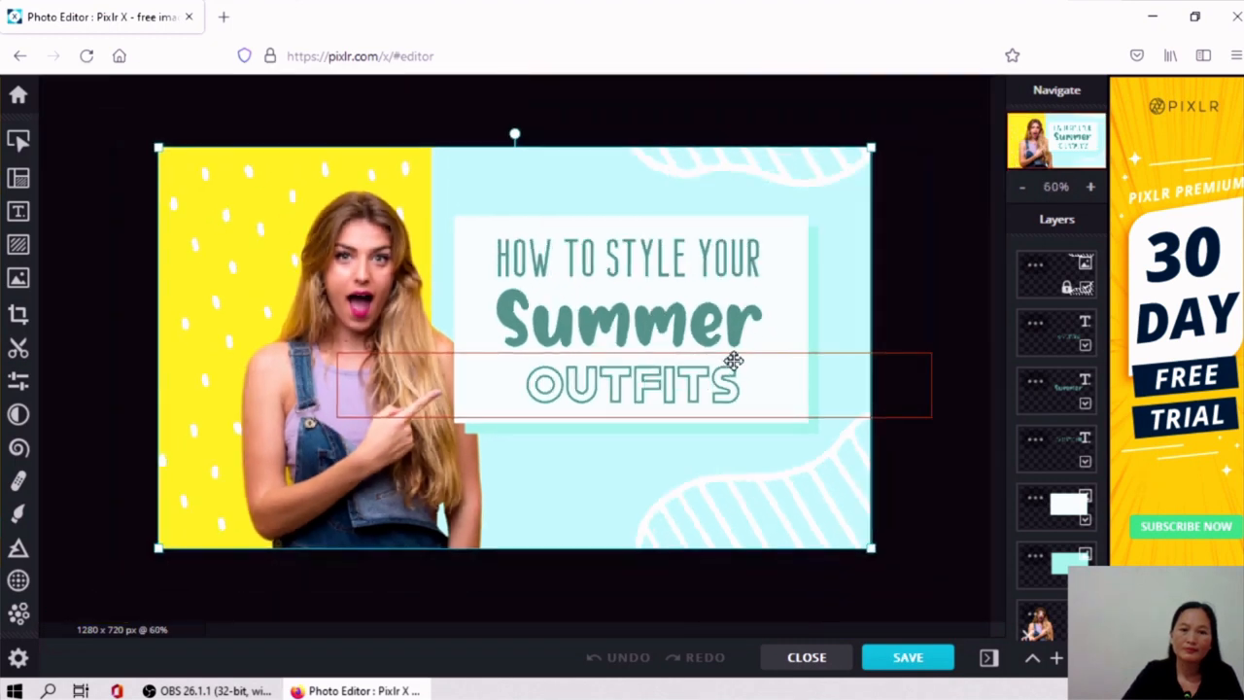
click(811, 314)
click(408, 354)
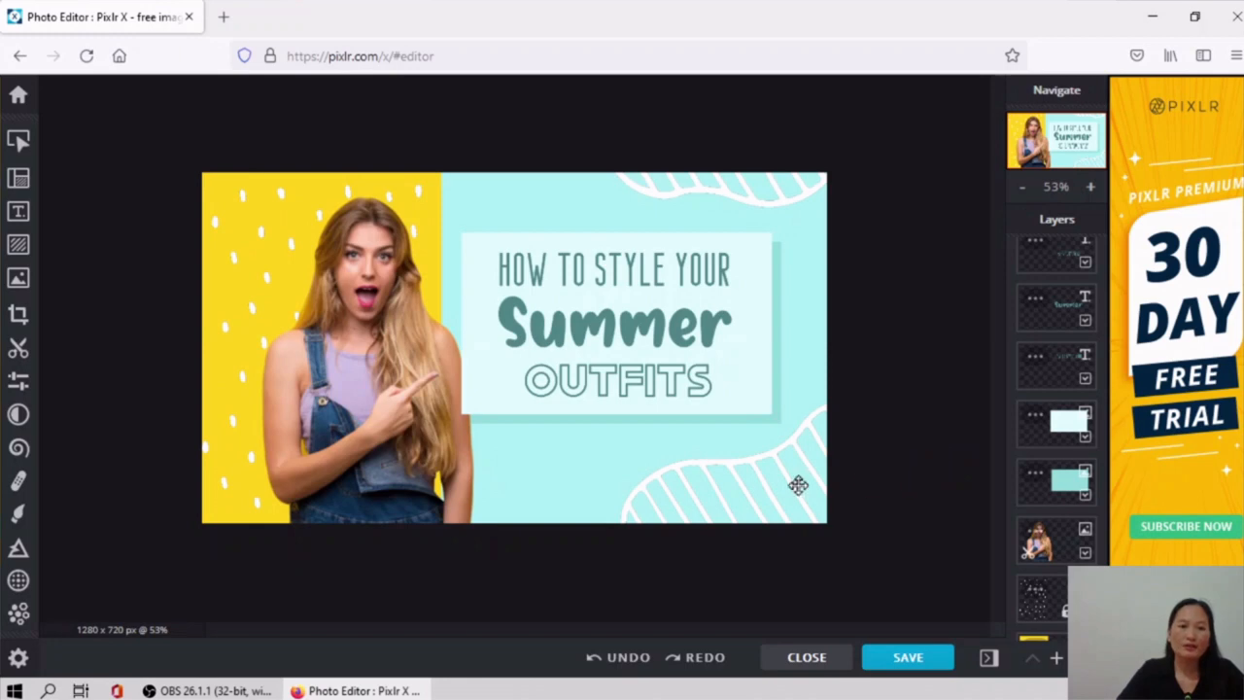
Step: Delete the woman's photo layer from the thumbnail
click(329, 372)
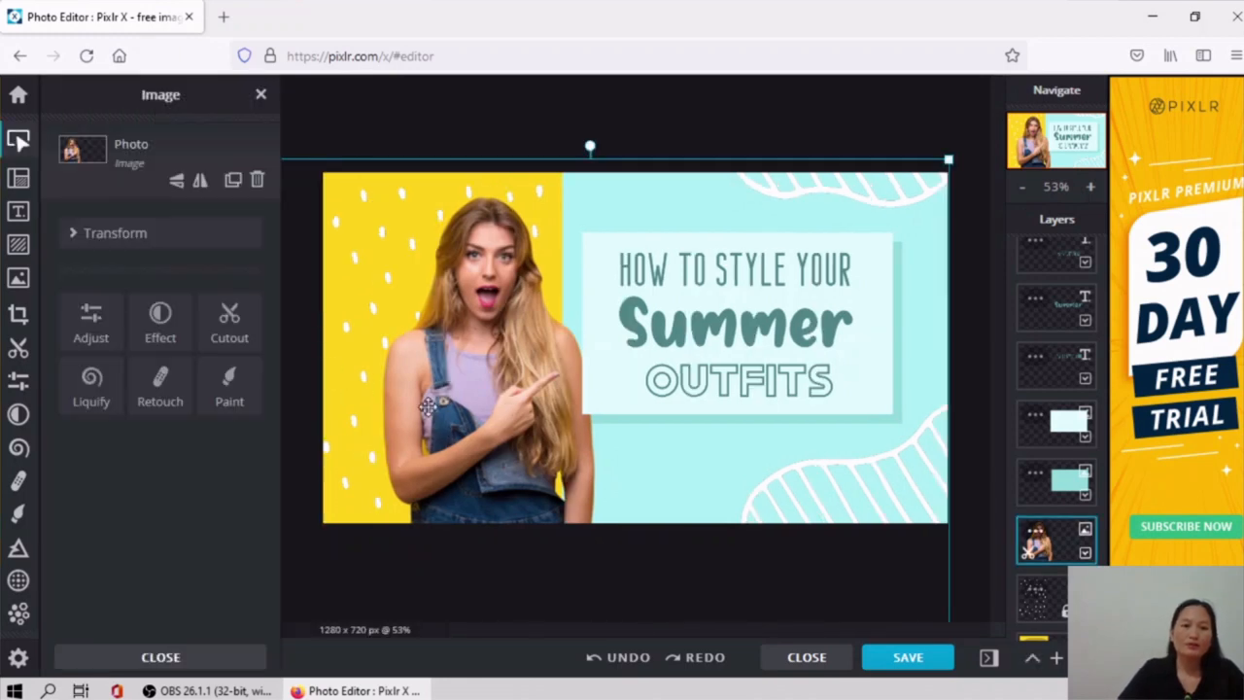
drag(464, 400, 466, 390)
right_click(481, 408)
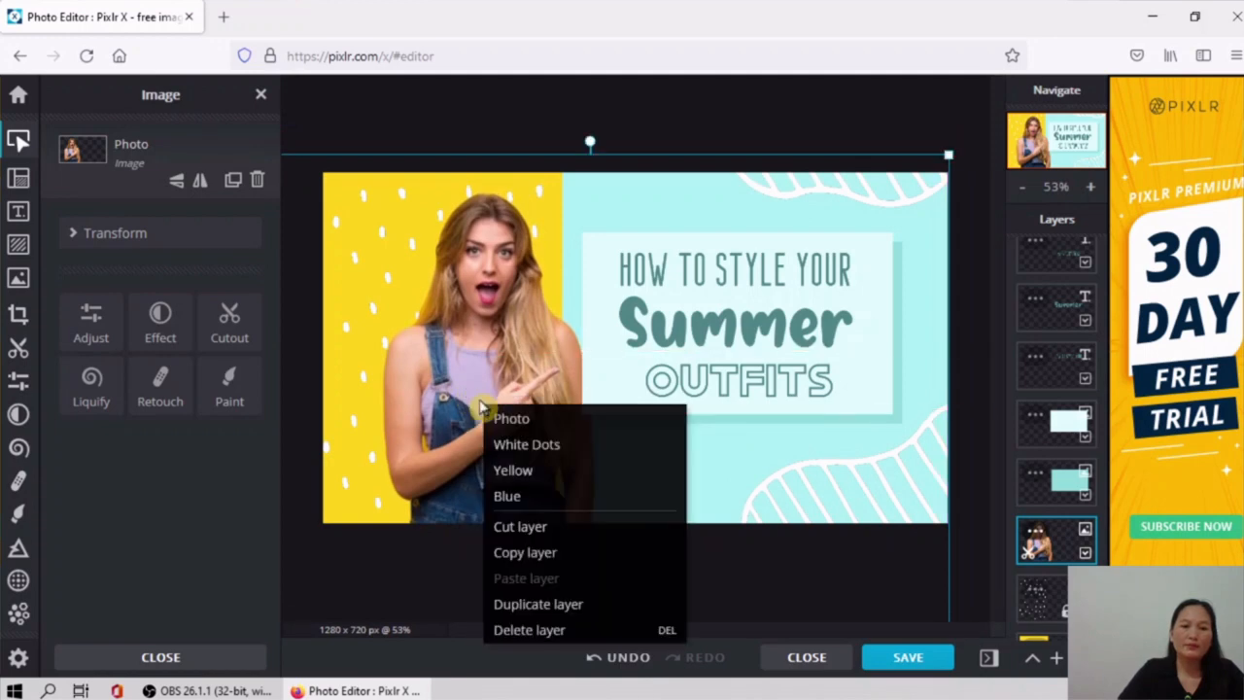
click(534, 630)
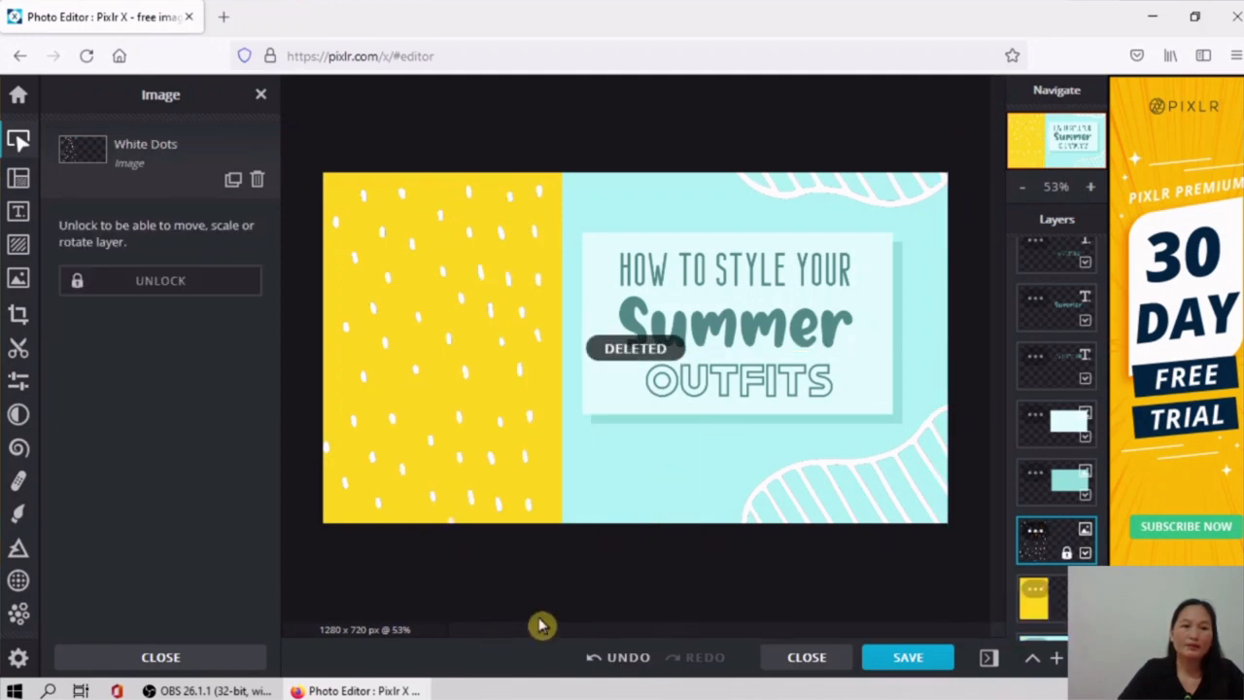
Step: Add the image file Screenshot from the Downloads folder to the design
click(27, 281)
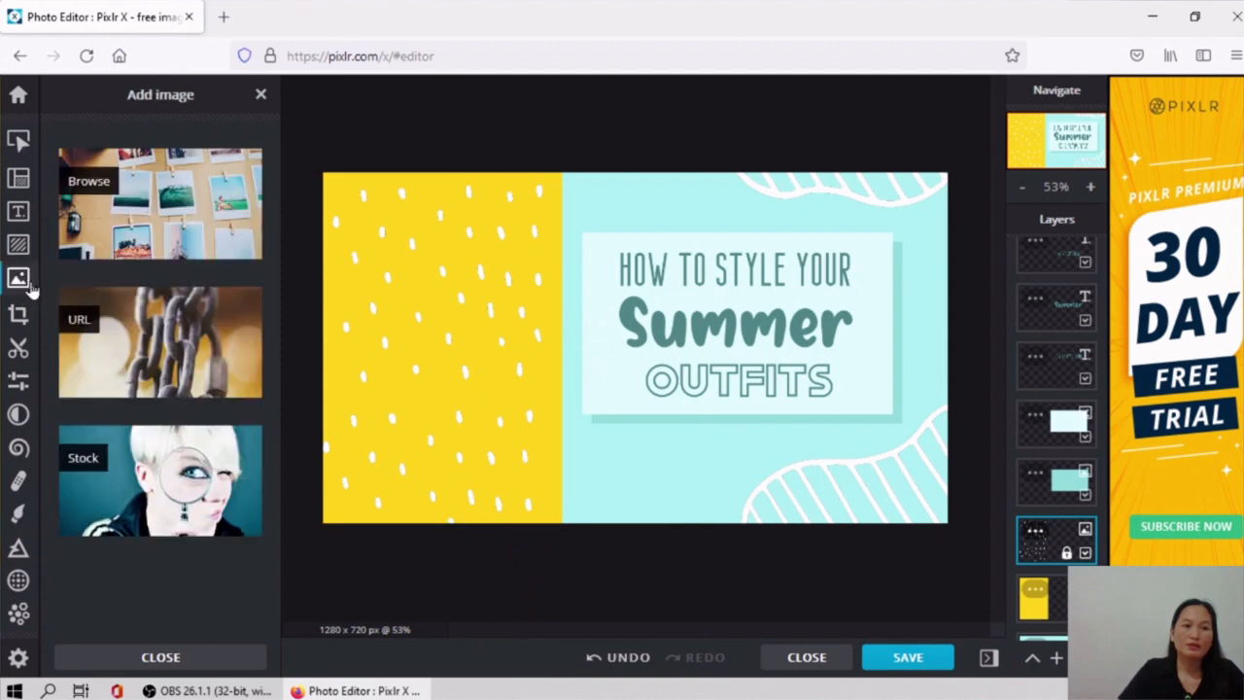
click(94, 191)
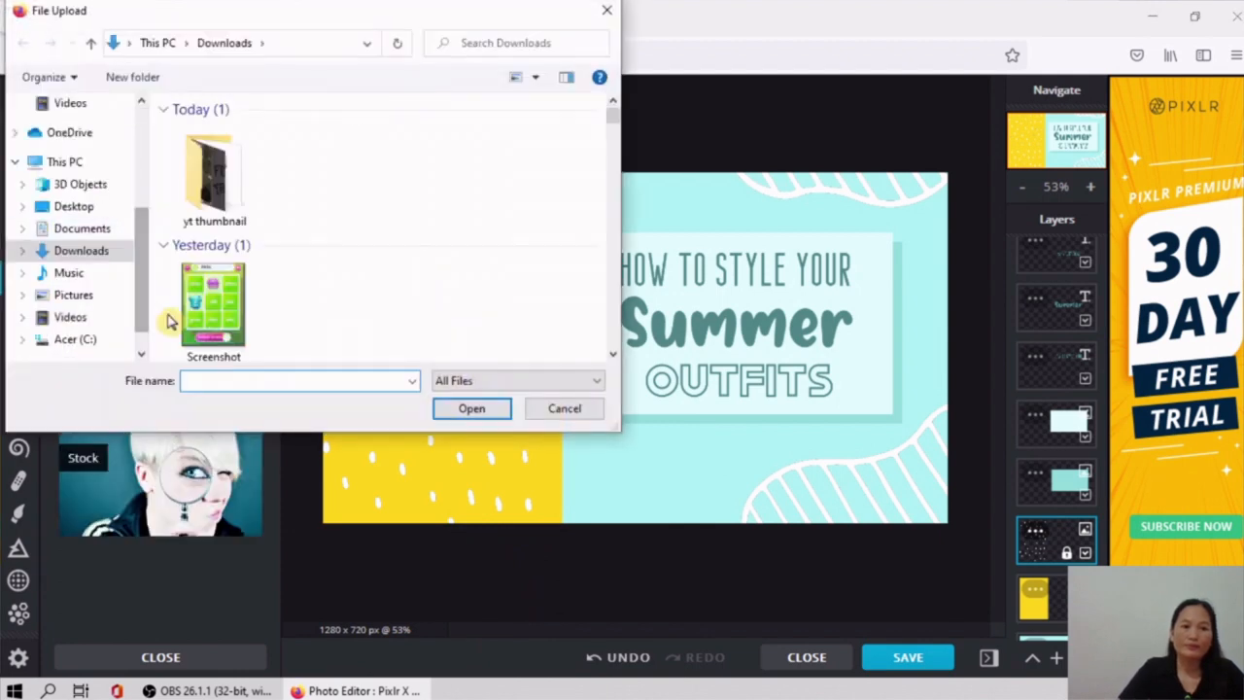
click(199, 304)
click(471, 409)
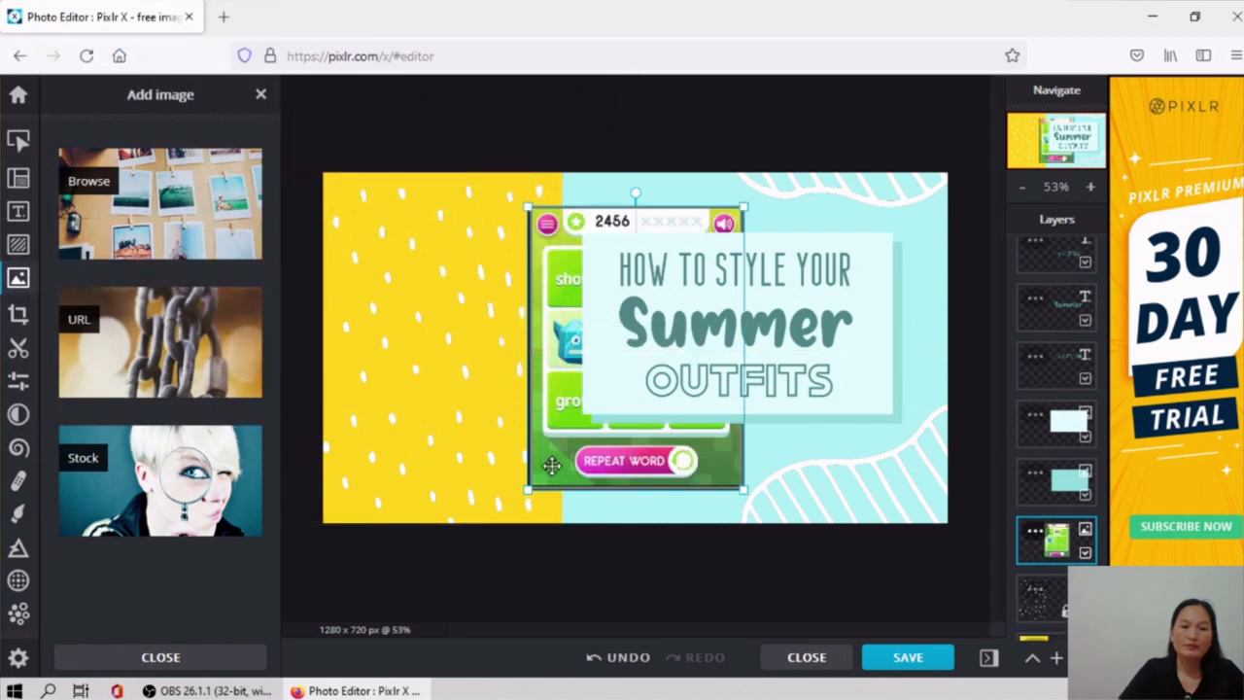
Step: Move the word game screenshot over the yellow area and enlarge it to the full canvas height, leaving a narrow yellow strip beside it
drag(546, 475, 423, 500)
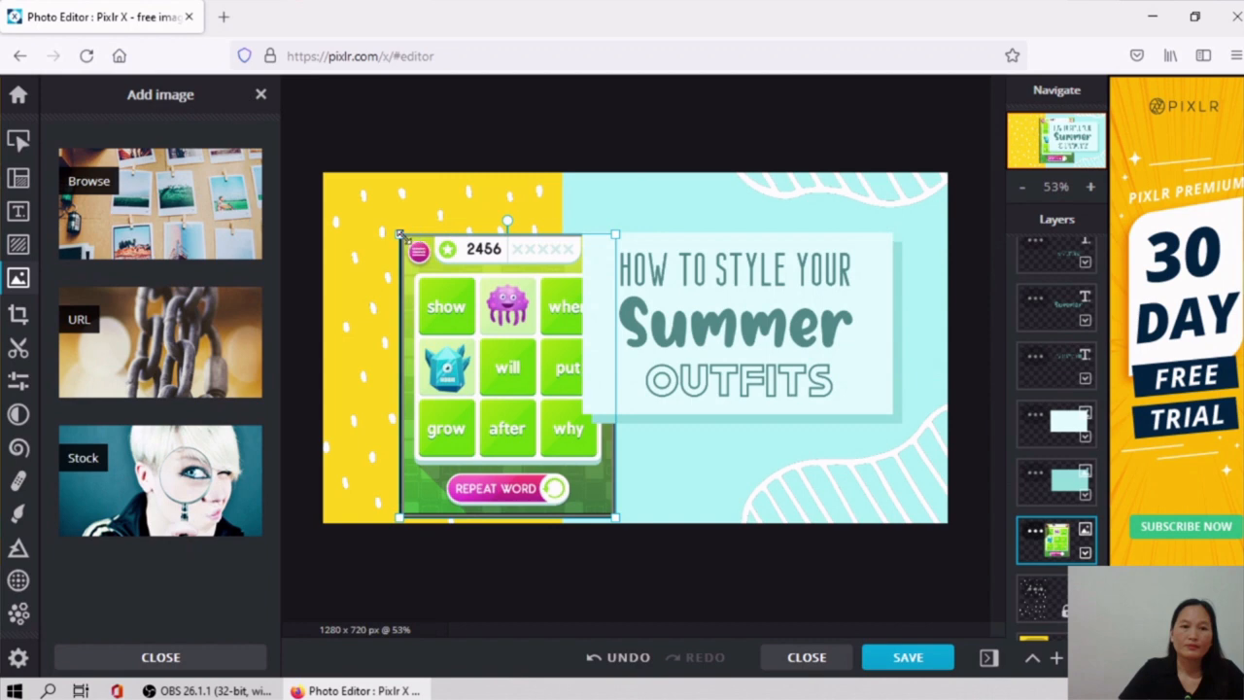
drag(388, 220, 361, 167)
drag(453, 272, 423, 230)
drag(366, 179, 359, 170)
drag(439, 372, 439, 391)
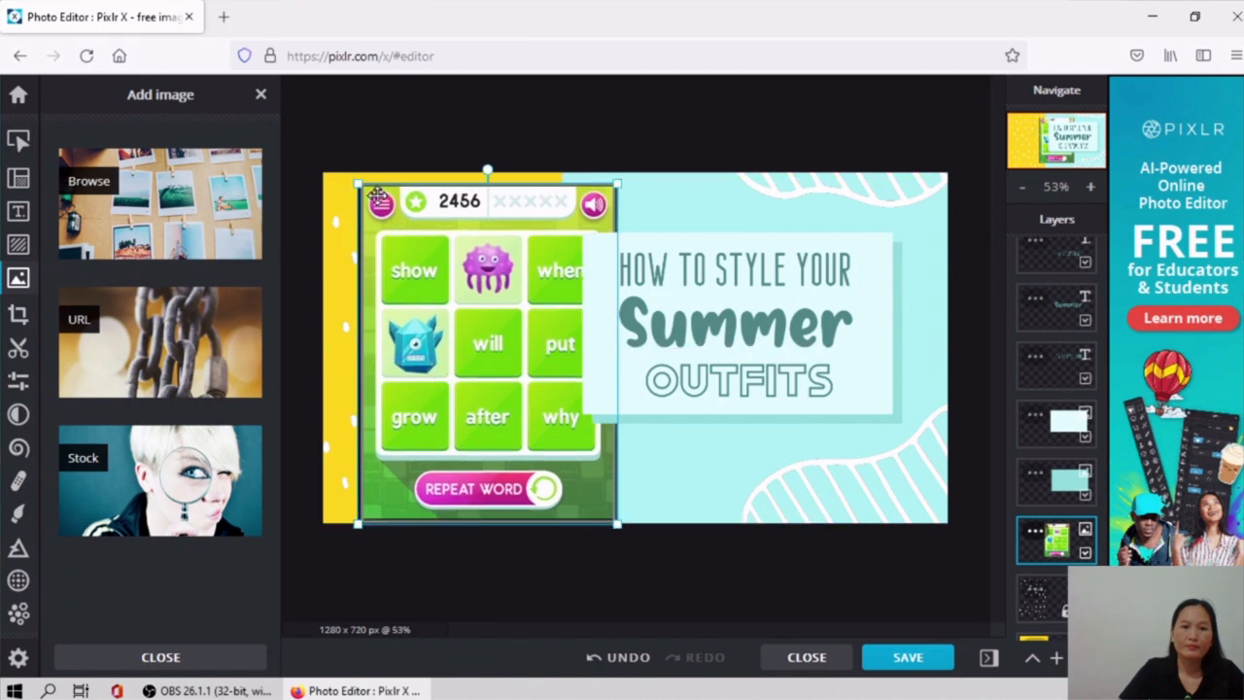
drag(357, 181, 354, 163)
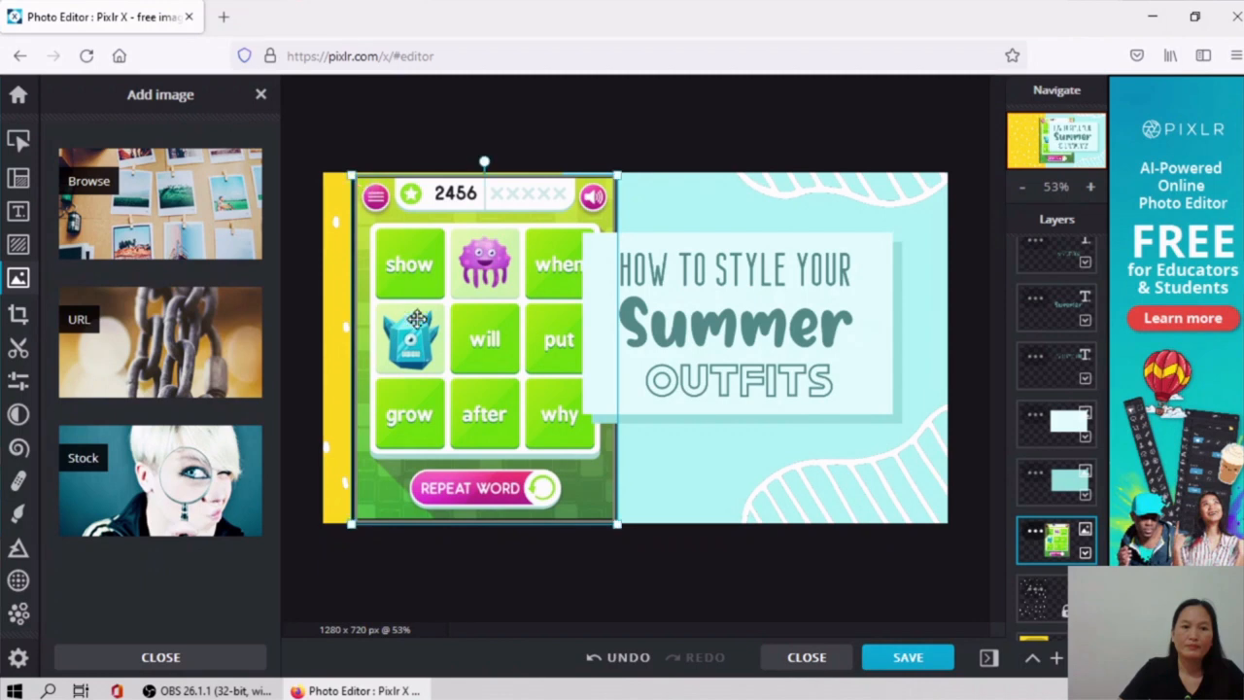
drag(416, 316, 417, 312)
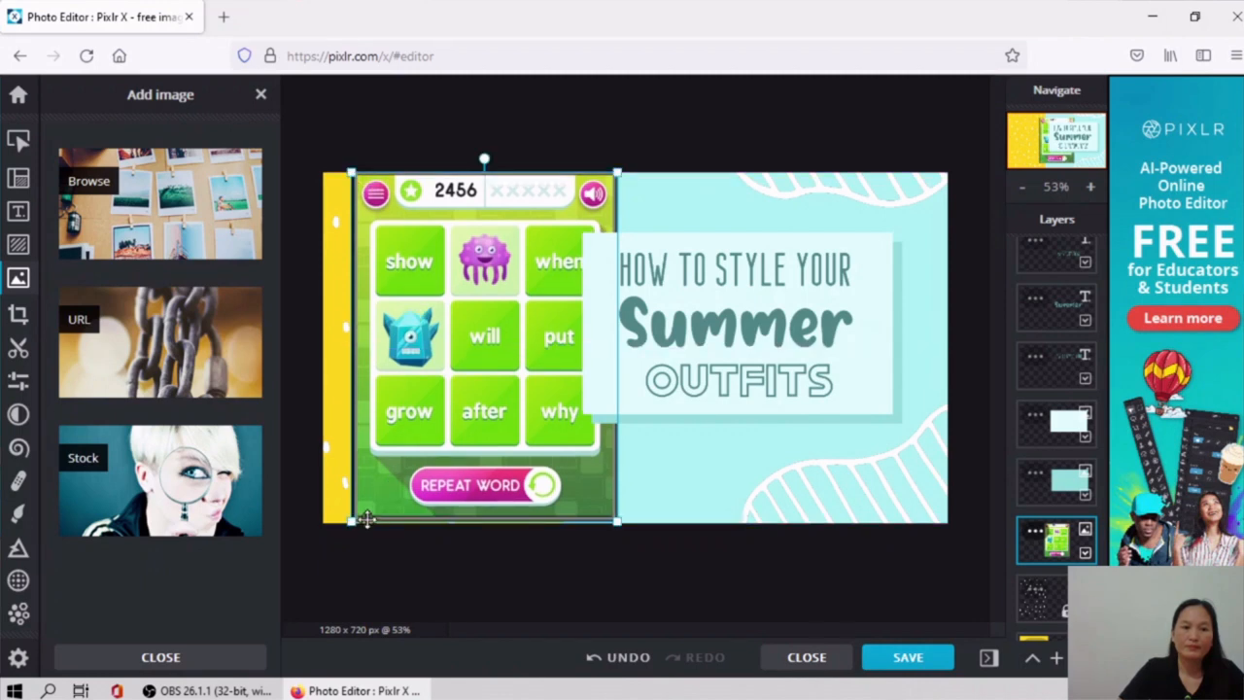
drag(352, 526, 354, 526)
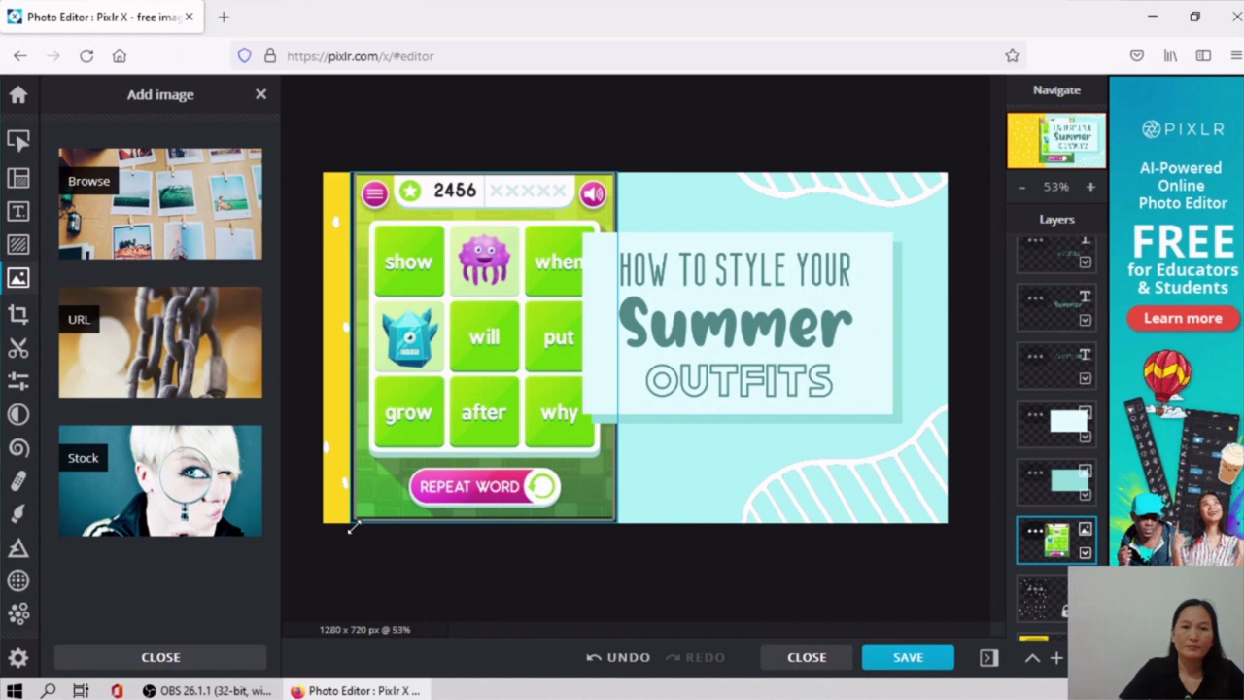
Step: Try to reposition the white box behind the title text
click(755, 458)
click(709, 379)
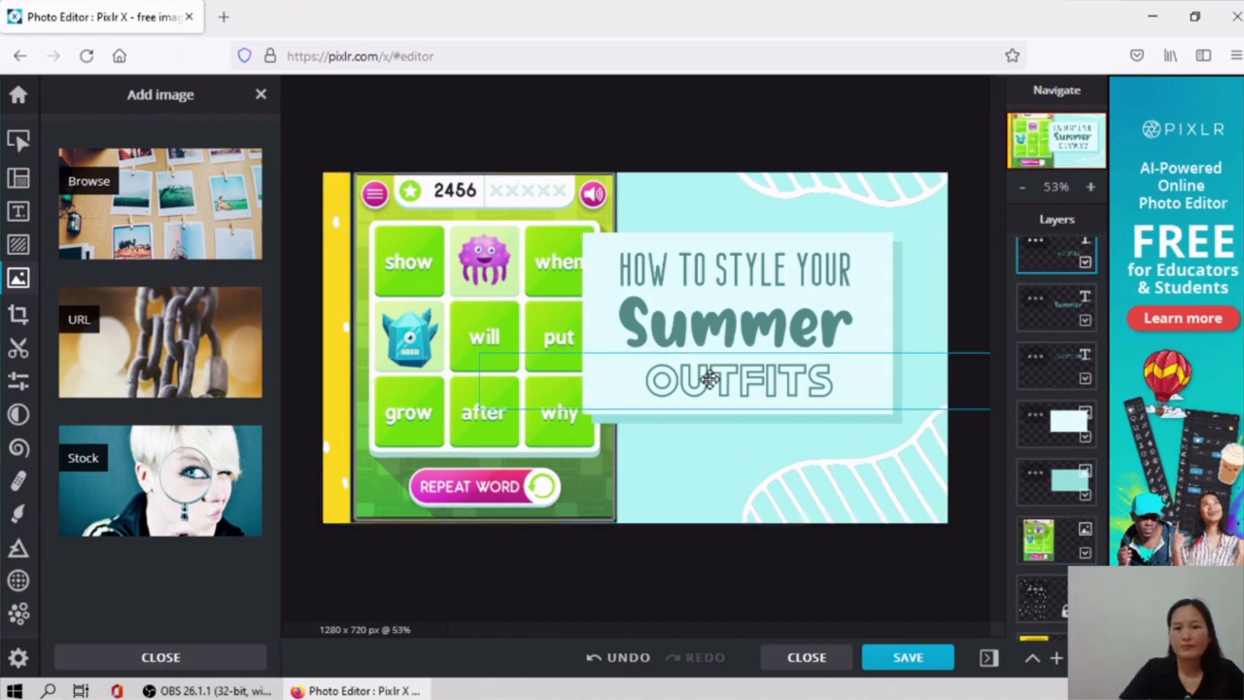
click(1048, 417)
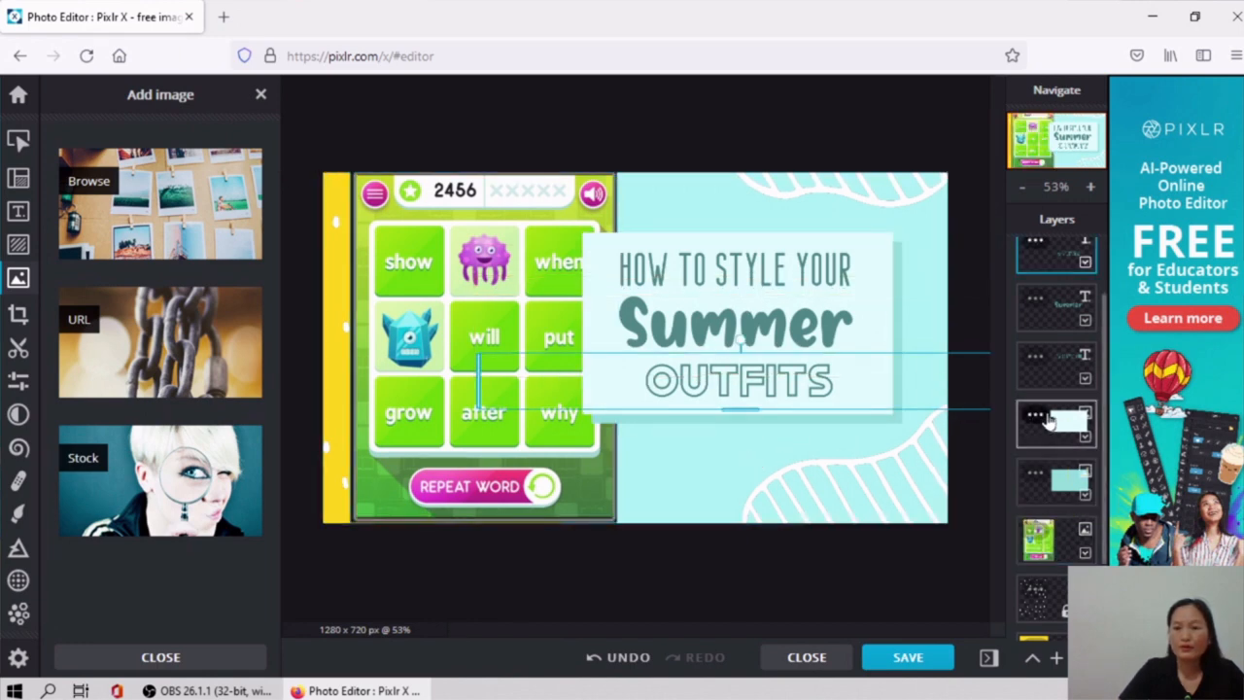
click(1047, 418)
click(1017, 336)
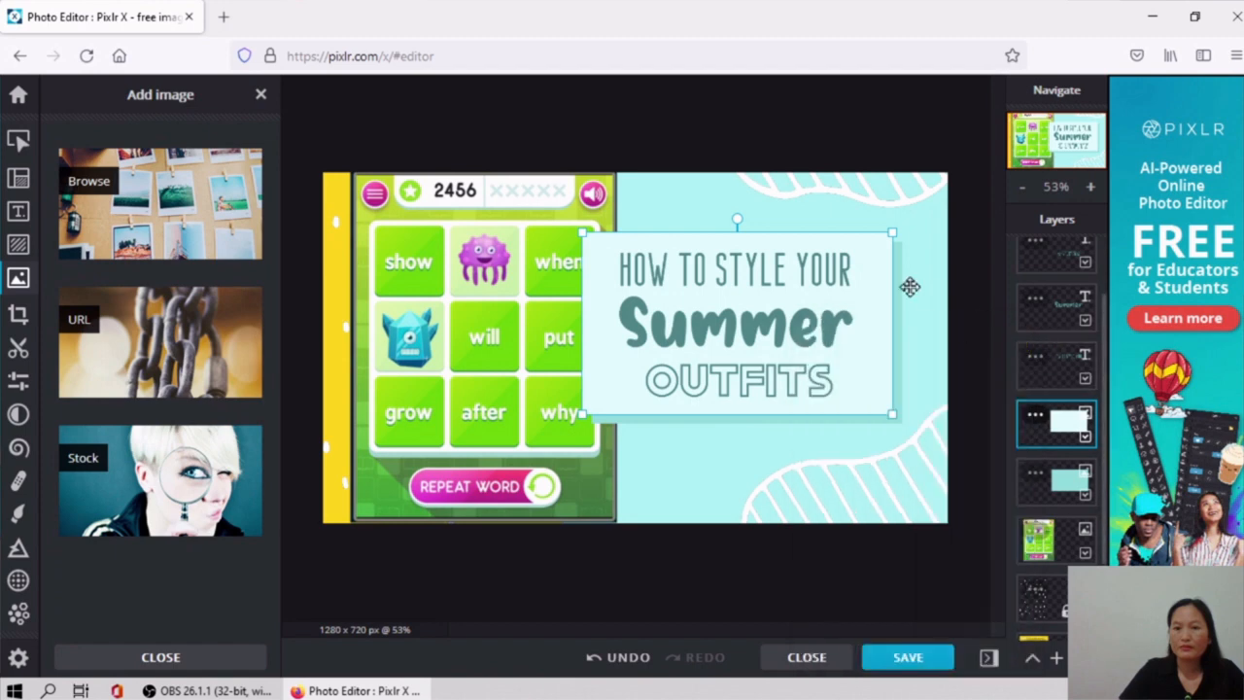
drag(878, 314, 871, 322)
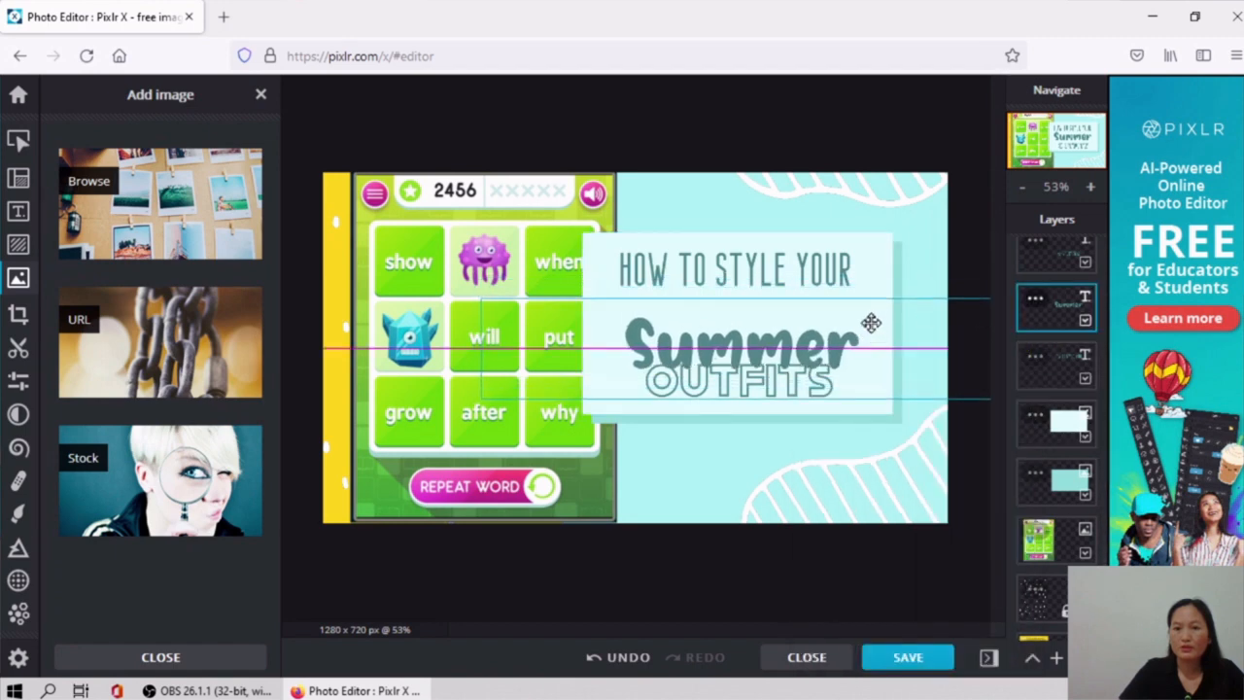
Step: Shrink the white box slightly, place it over the teal box, and move the word Summer out below it
click(1042, 430)
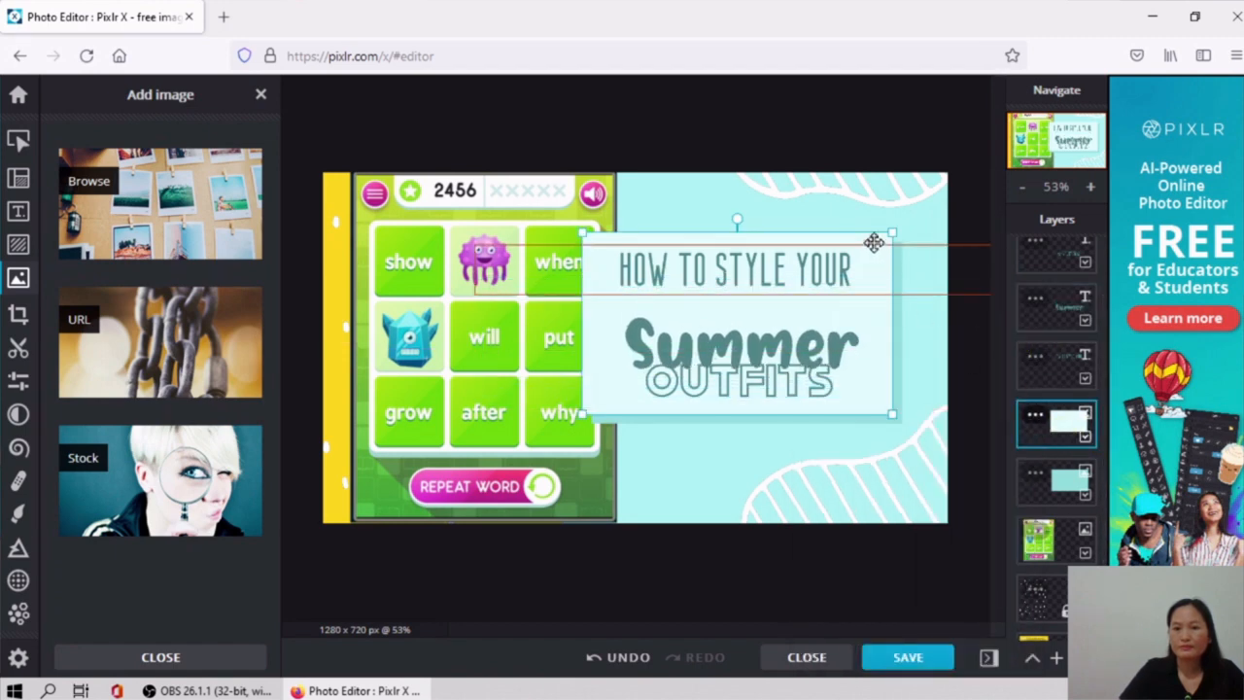
drag(875, 239, 857, 319)
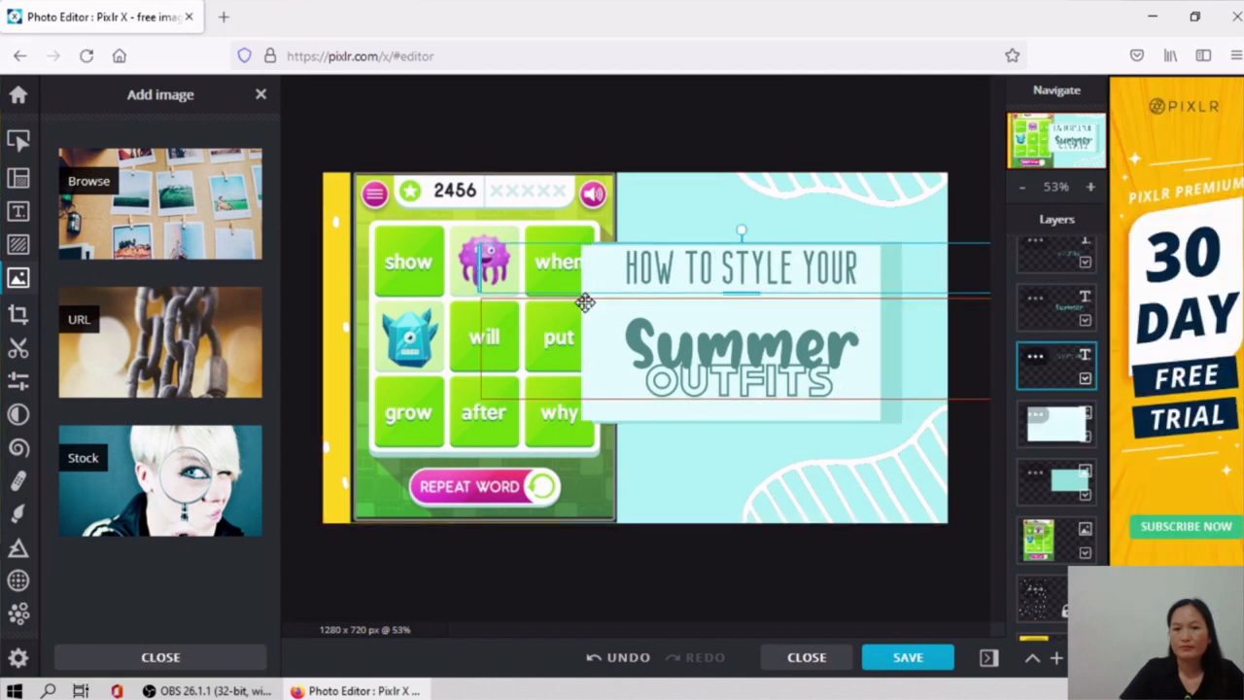
drag(763, 351, 702, 435)
drag(861, 305, 877, 302)
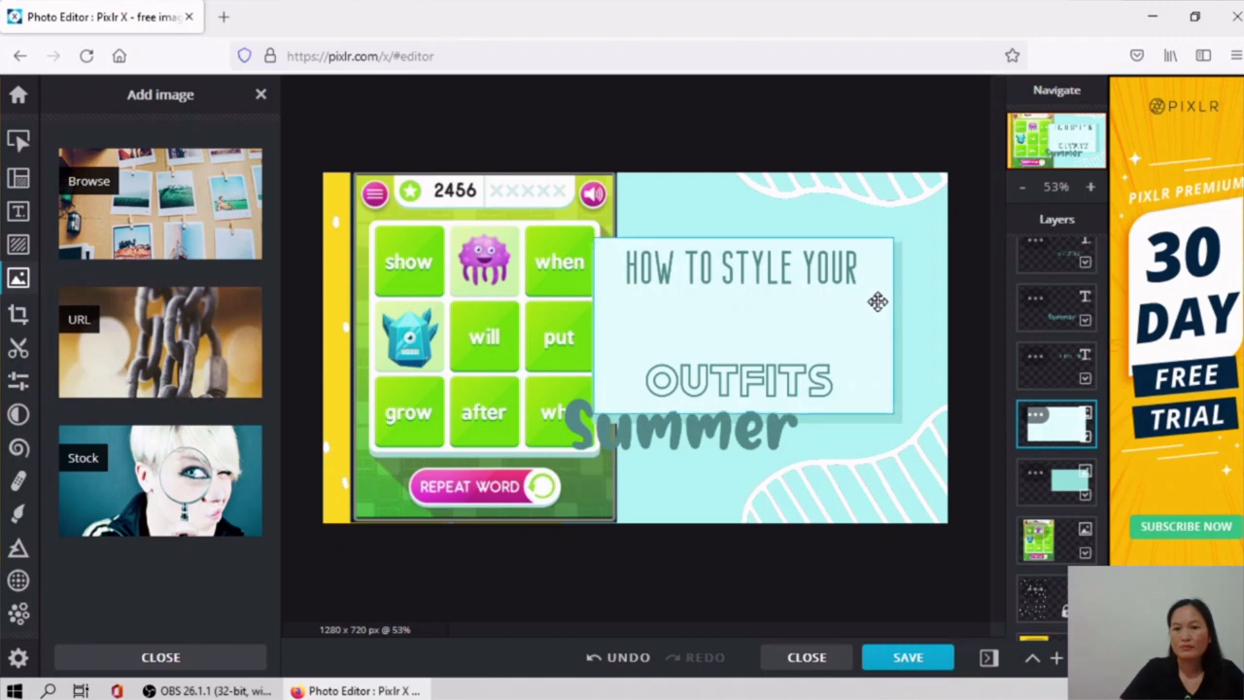
click(1066, 479)
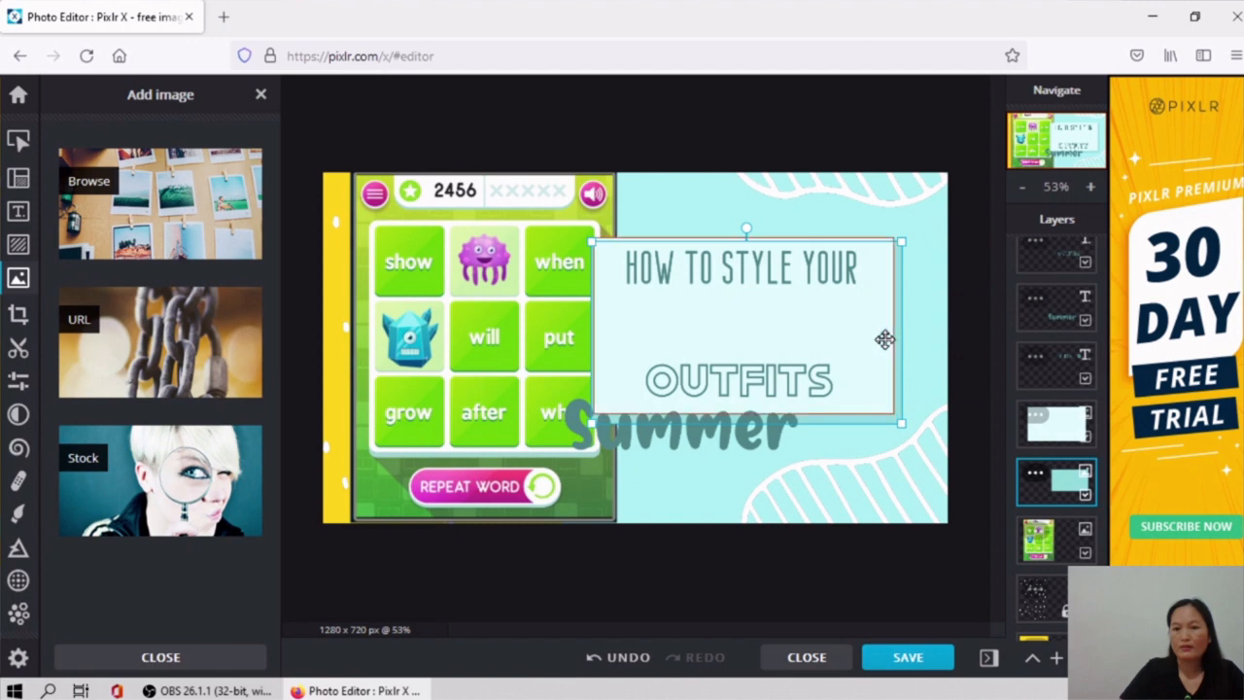
click(885, 339)
click(1050, 478)
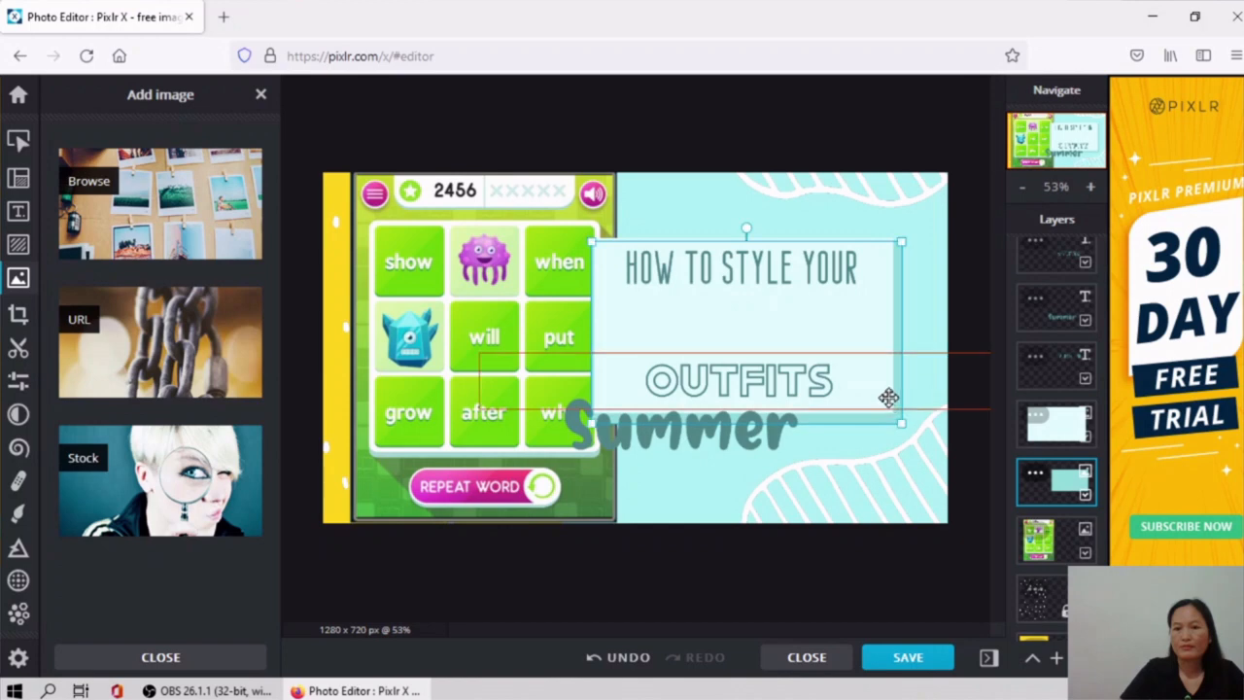
Step: Delete the HOW TO STYLE YOUR and OUTFITS text layers and move the word Summer back onto the white box
click(785, 271)
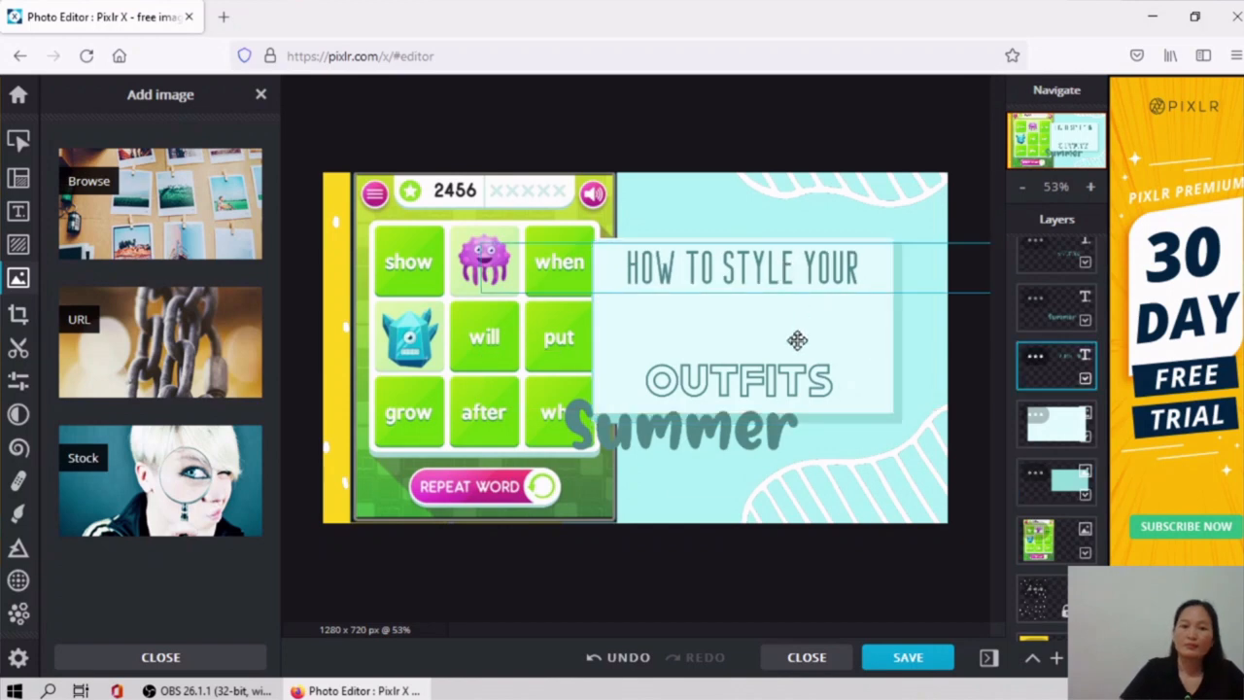
right_click(744, 277)
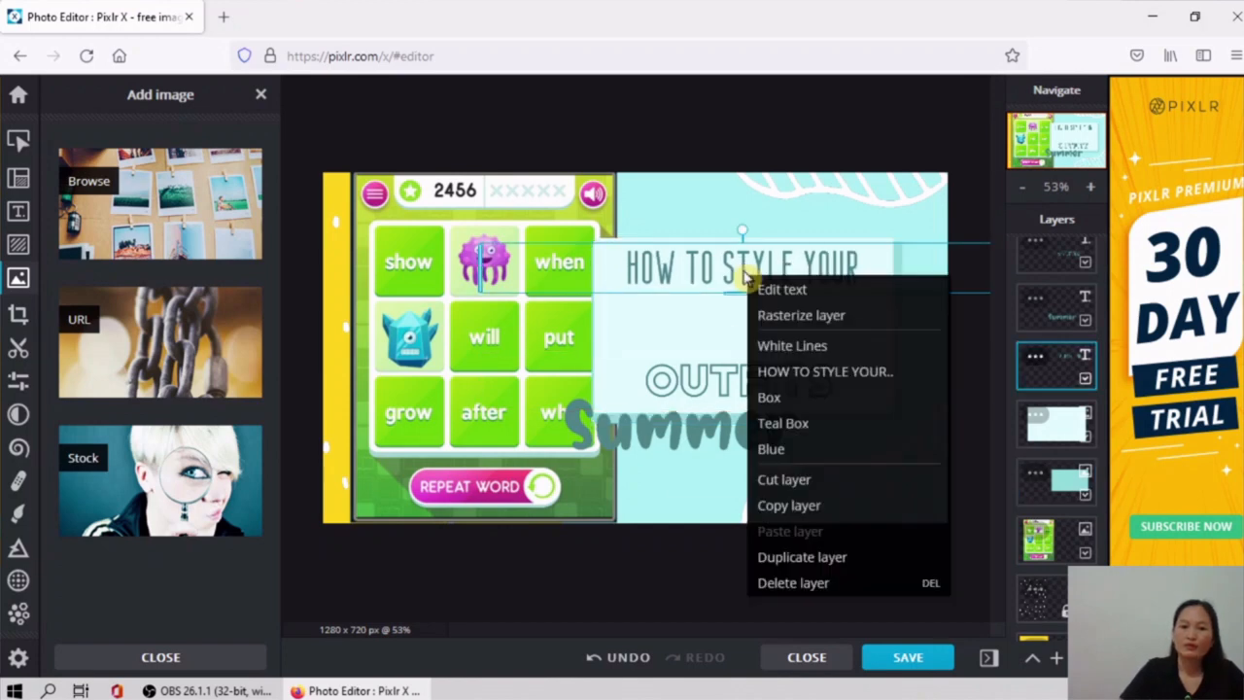
click(792, 582)
click(752, 377)
right_click(754, 383)
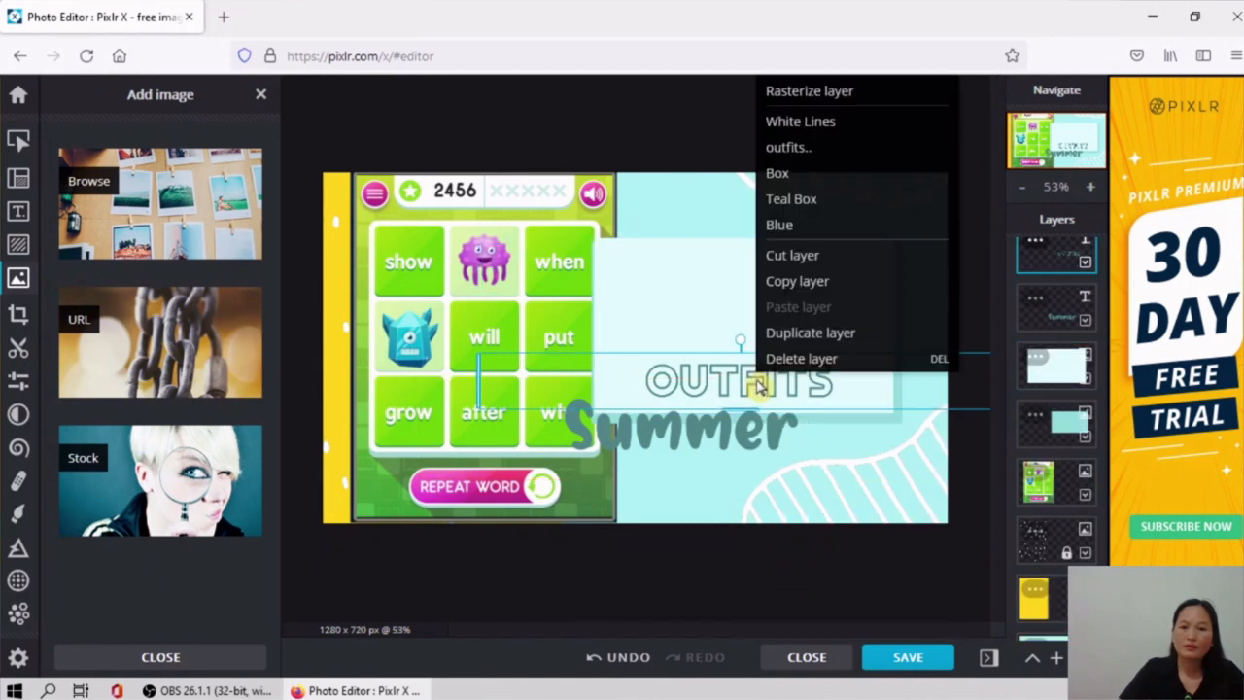
click(758, 387)
right_click(759, 385)
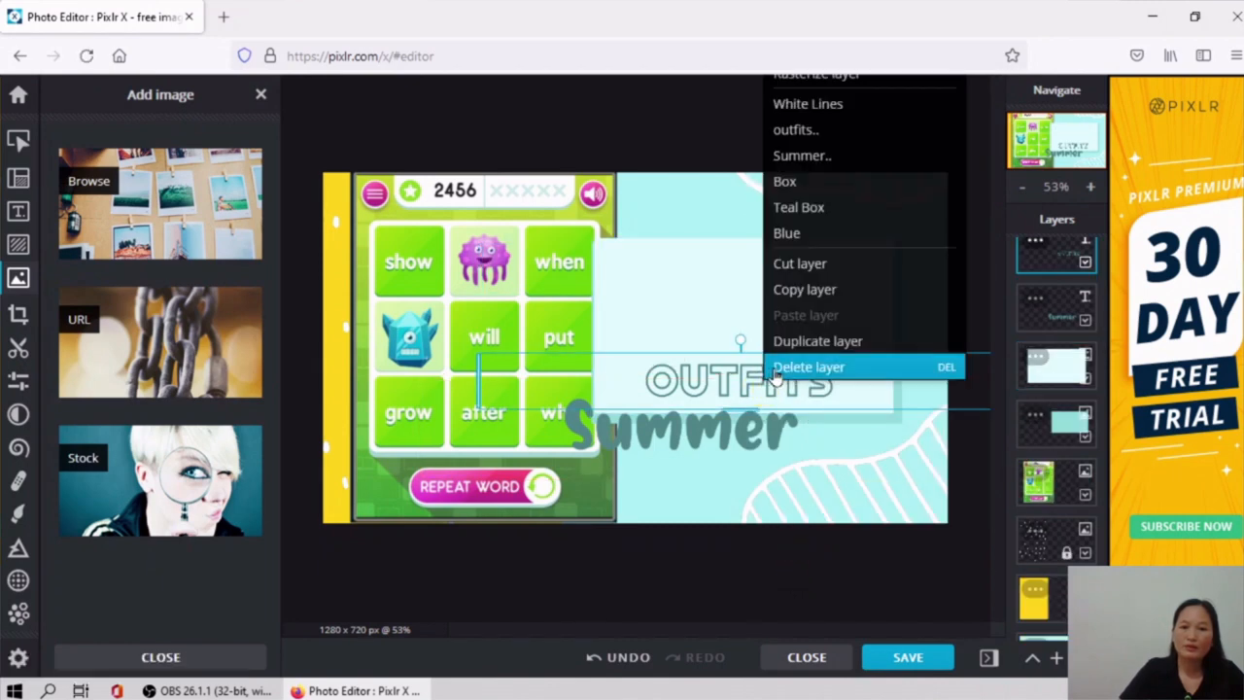
click(773, 367)
drag(703, 440, 758, 319)
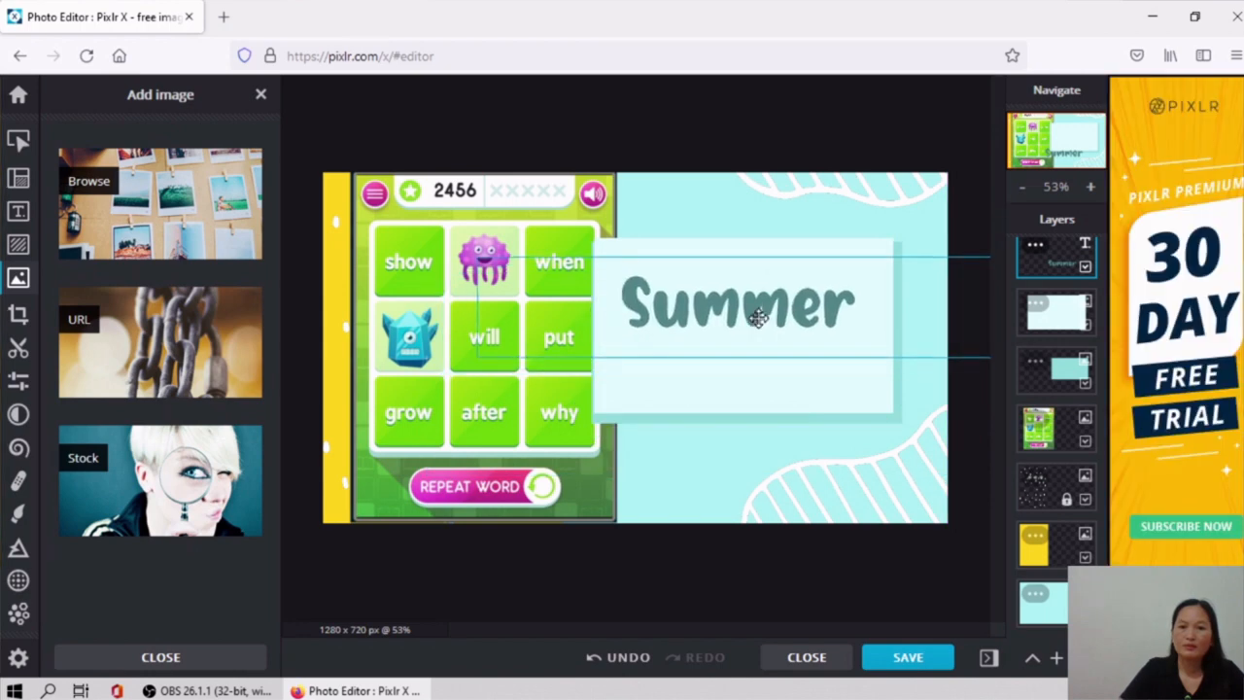
double_click(854, 338)
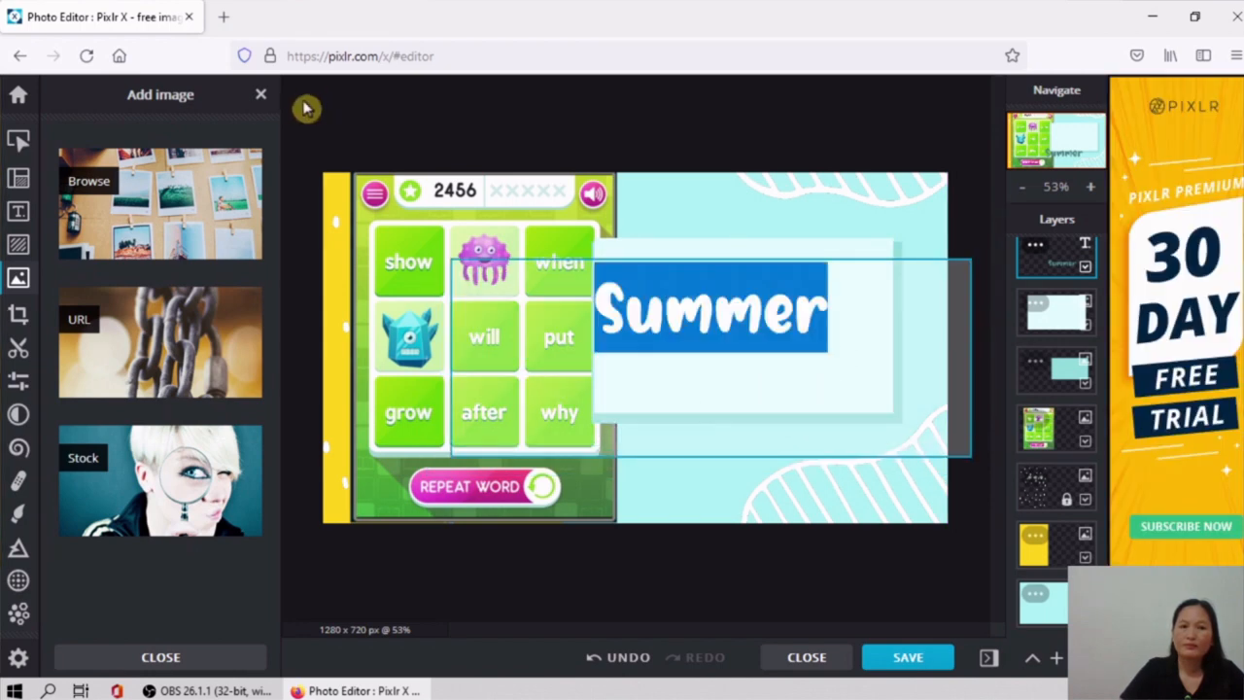
click(262, 96)
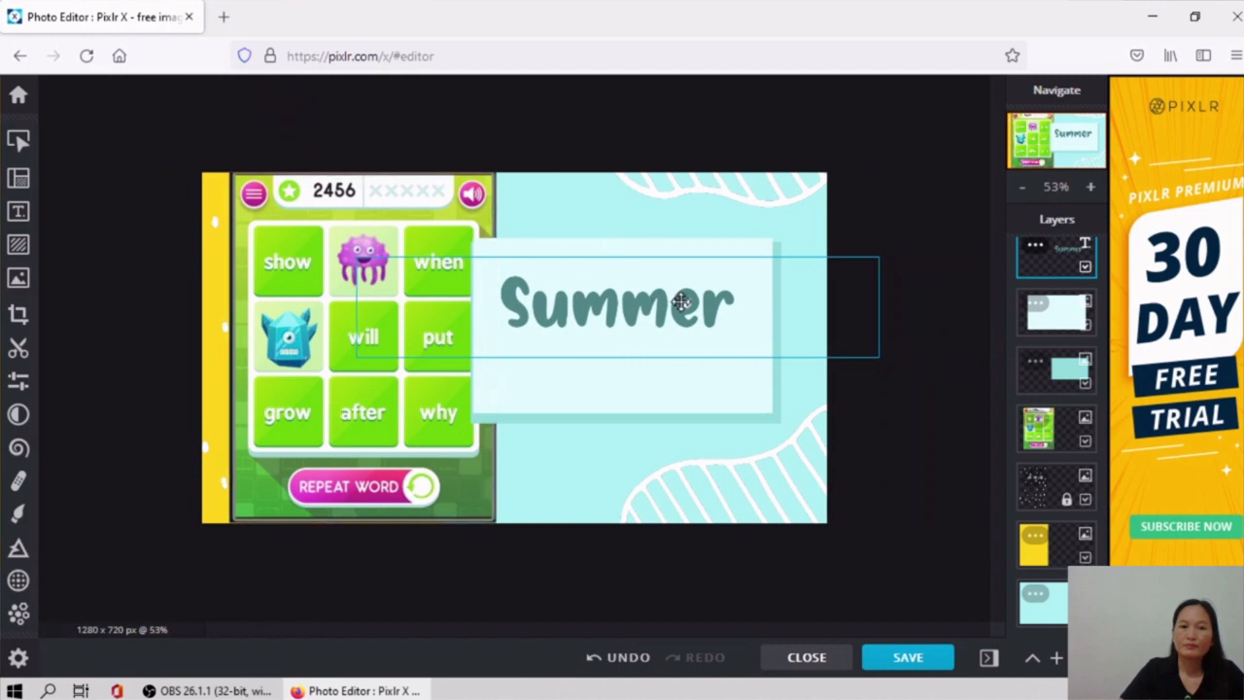
click(914, 228)
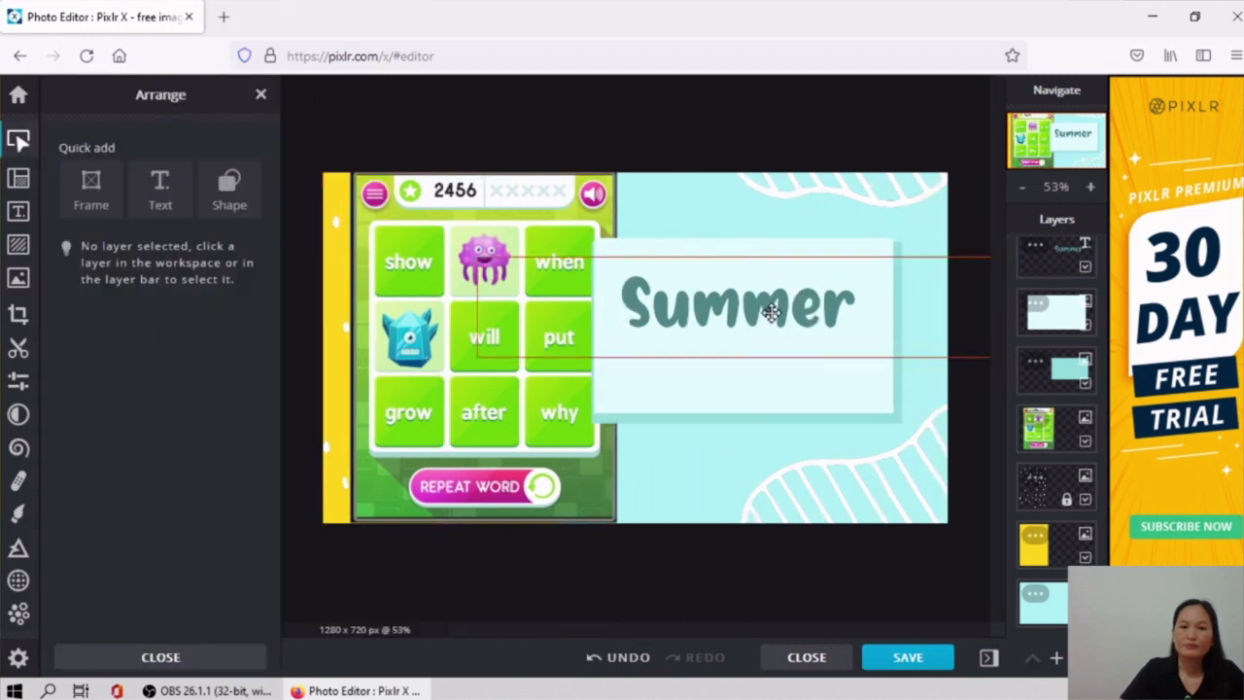
click(261, 97)
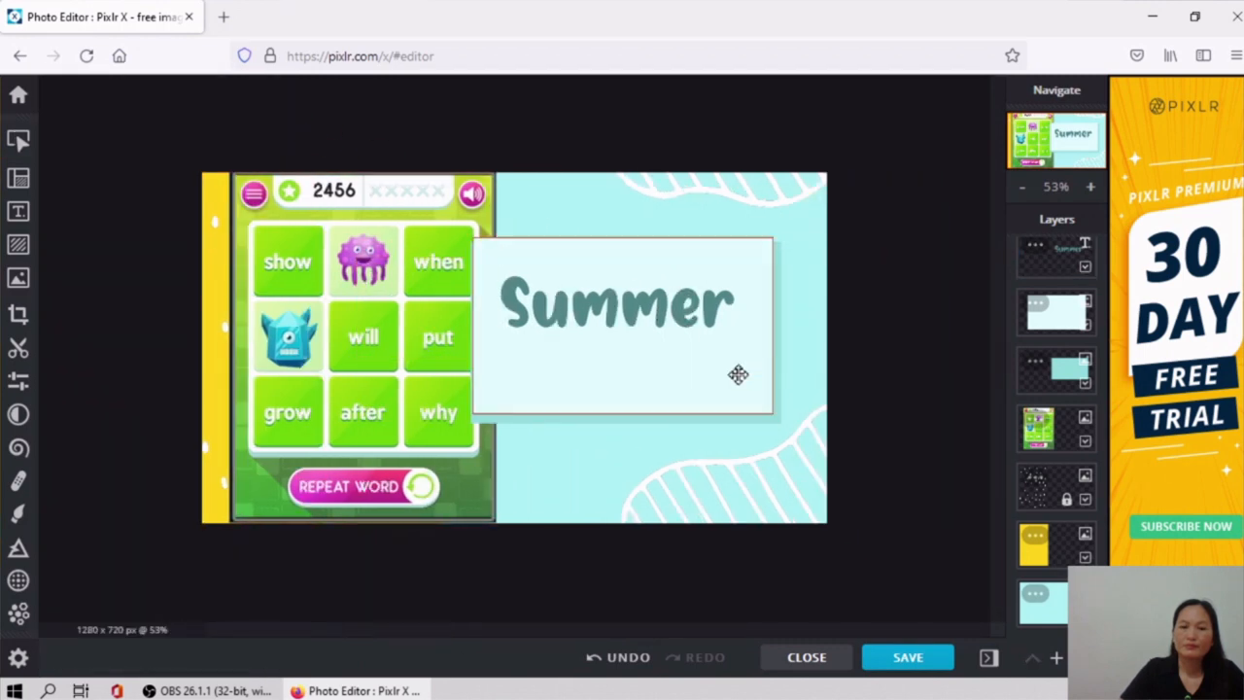
click(735, 372)
drag(732, 359, 769, 349)
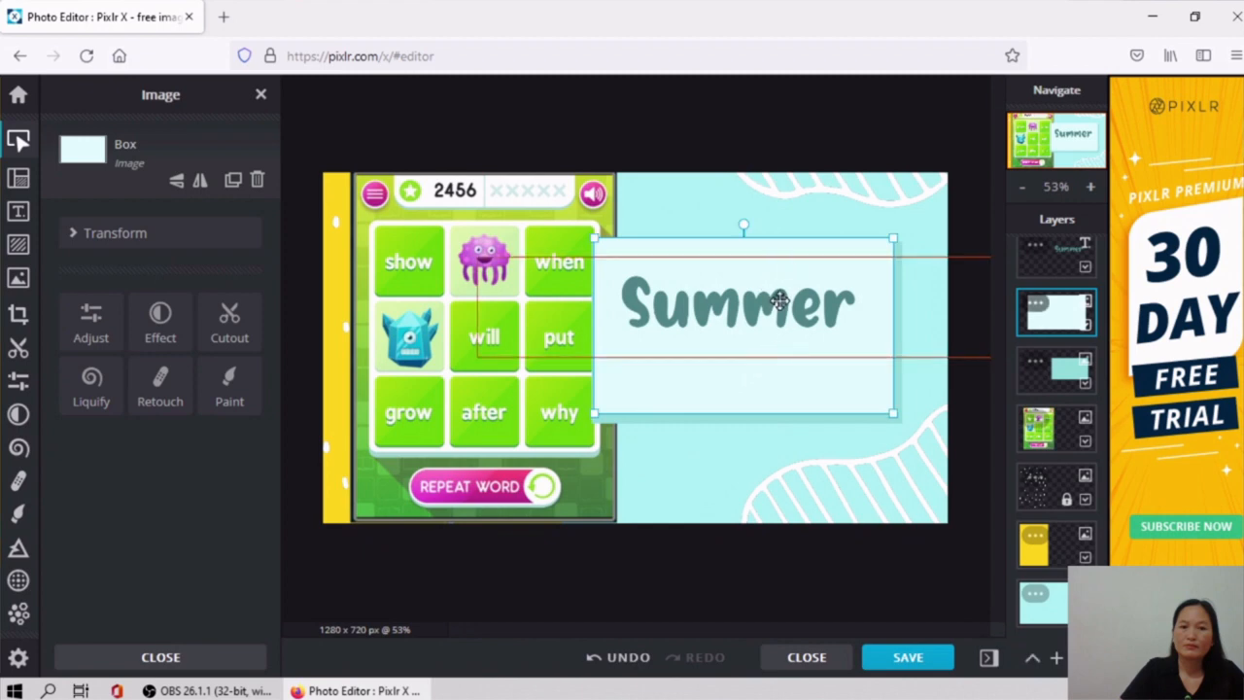
Step: Replace the Summer text on the white box with SIGHT WORD in capitals
click(766, 312)
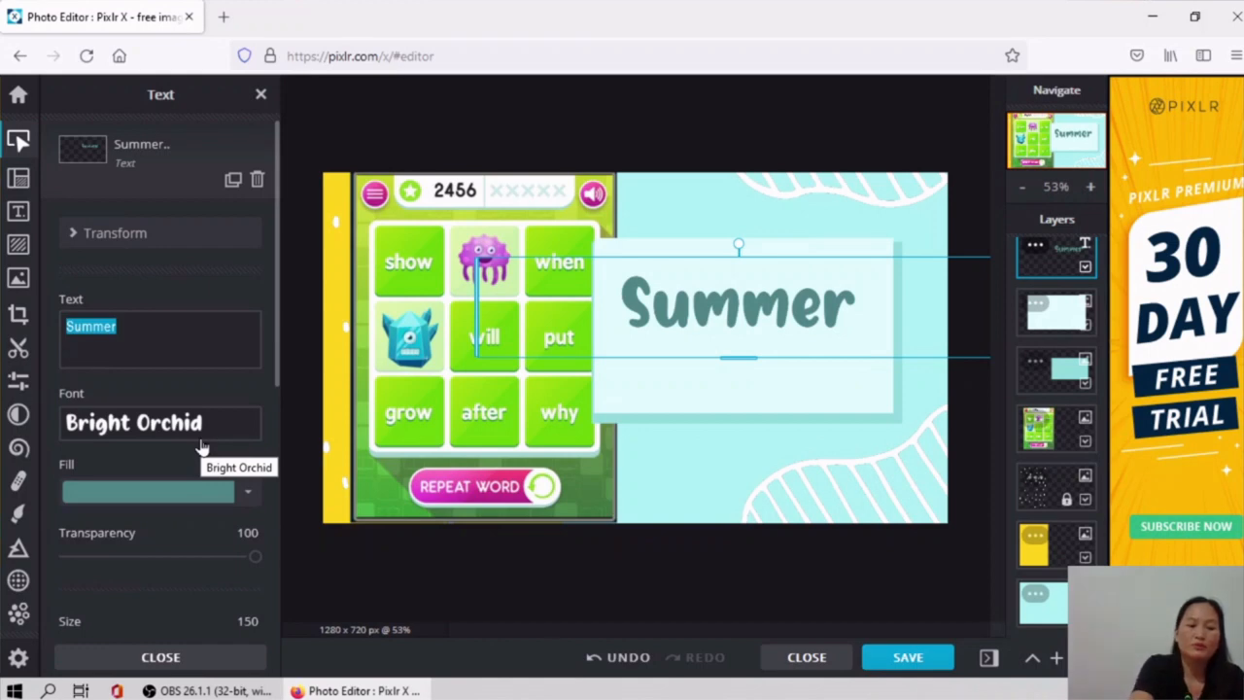
text(S)
key(BackSpace)
key(Caps_Lock)
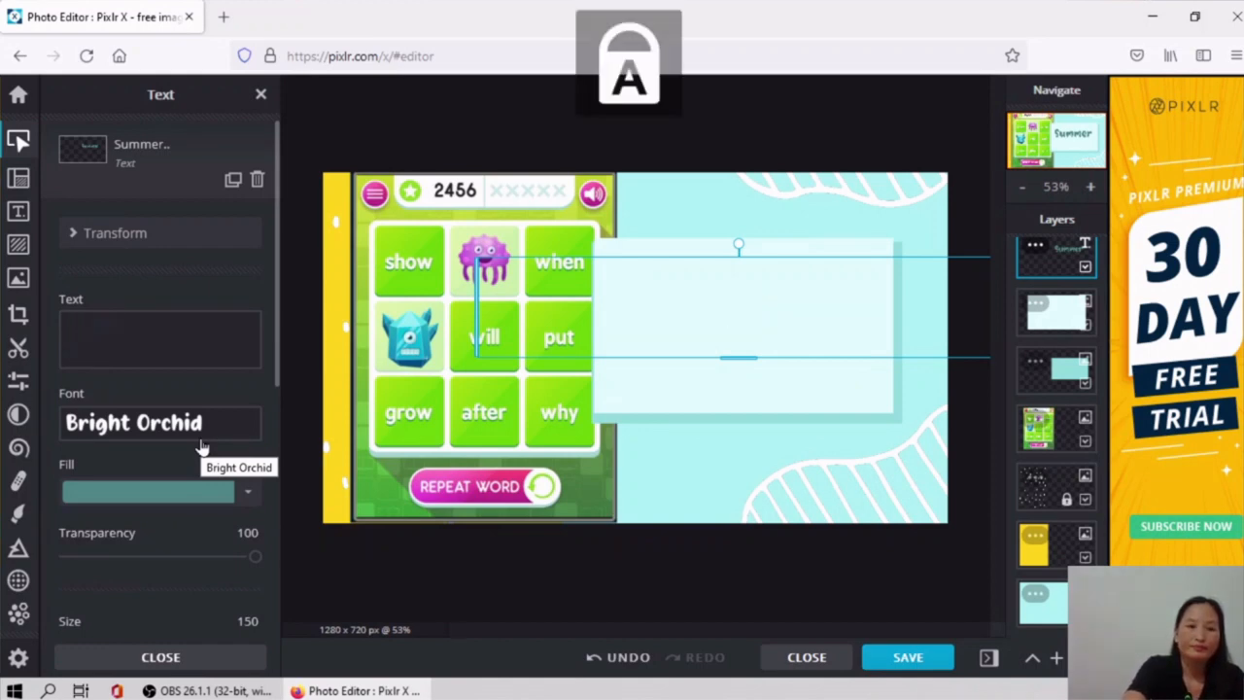
text(SIGH)
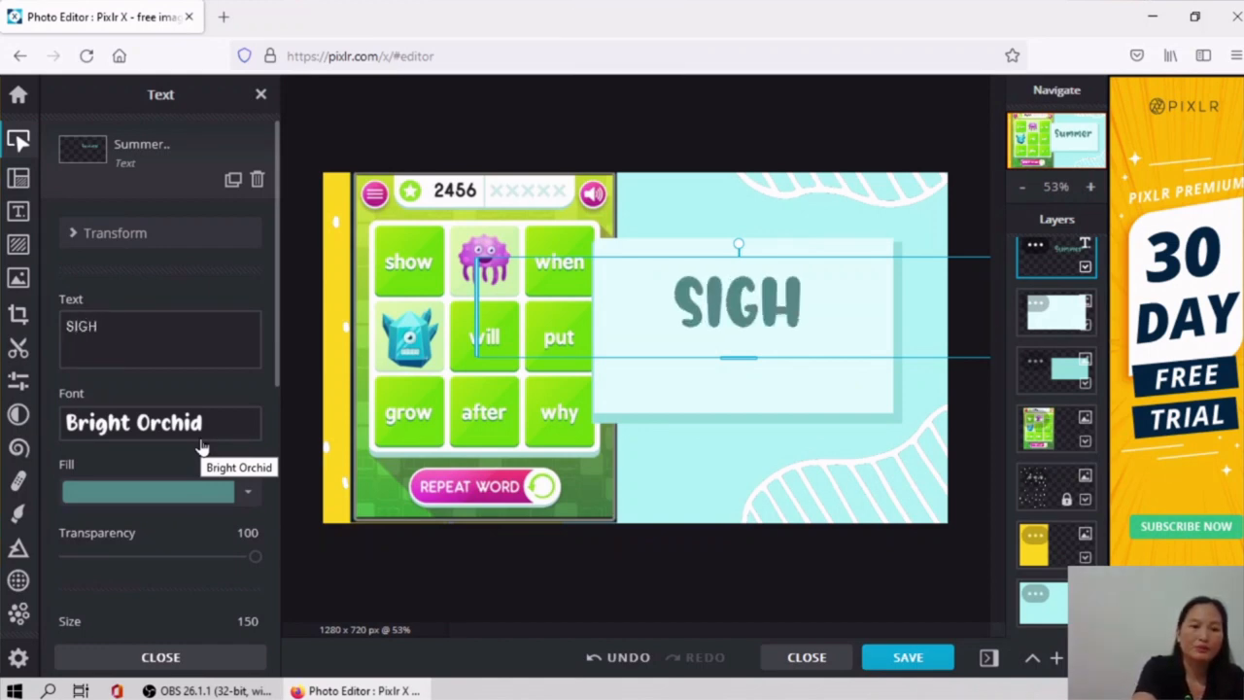
text(T WORD)
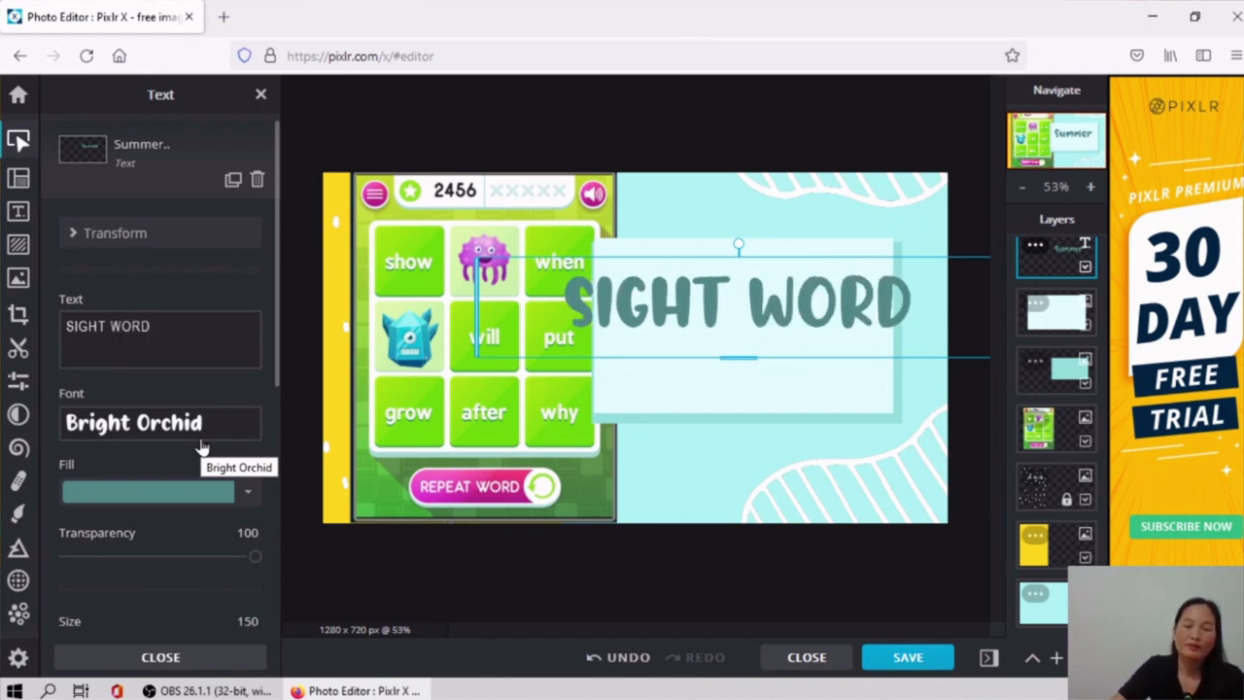
click(763, 376)
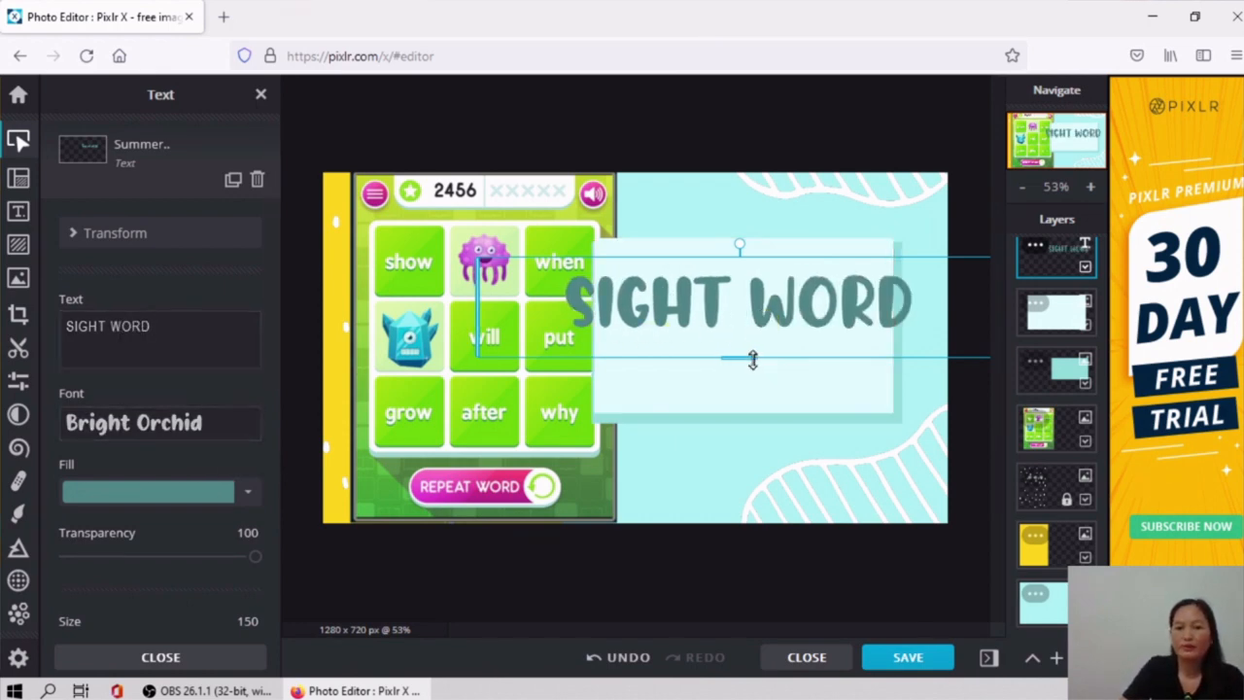
Step: Shrink the SIGHT WORD text to about size 121 within the white box and place a duplicate of it directly below
drag(749, 356, 751, 296)
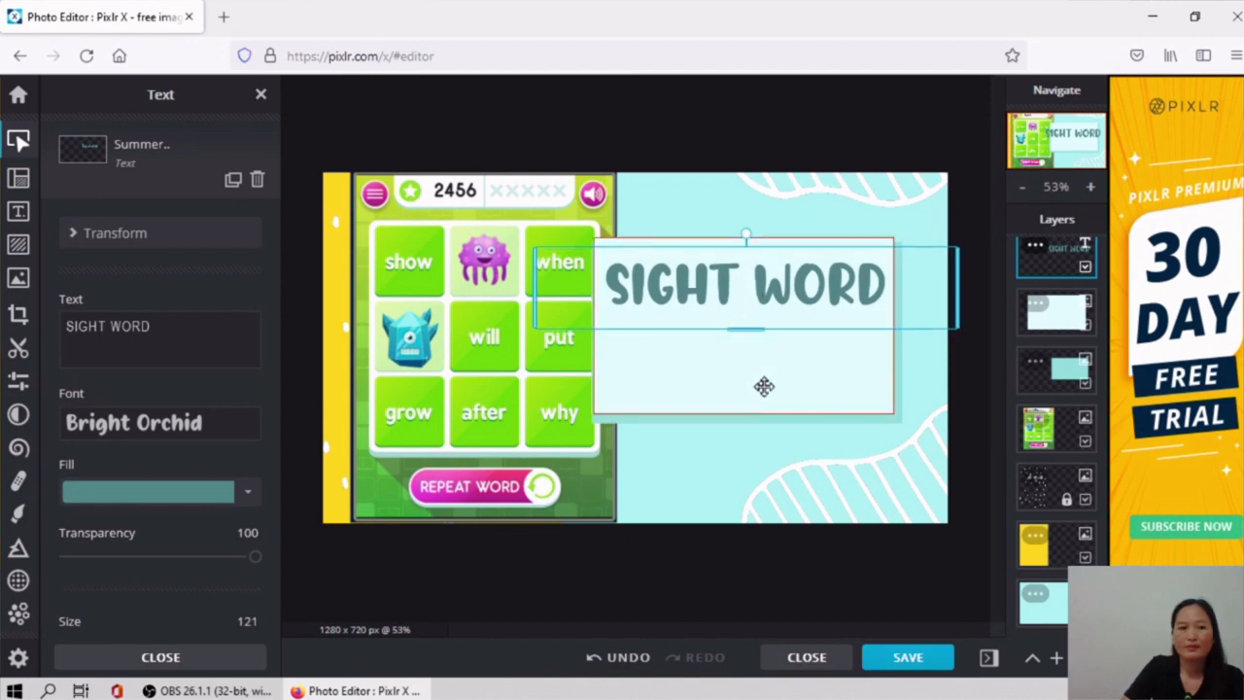
right_click(757, 314)
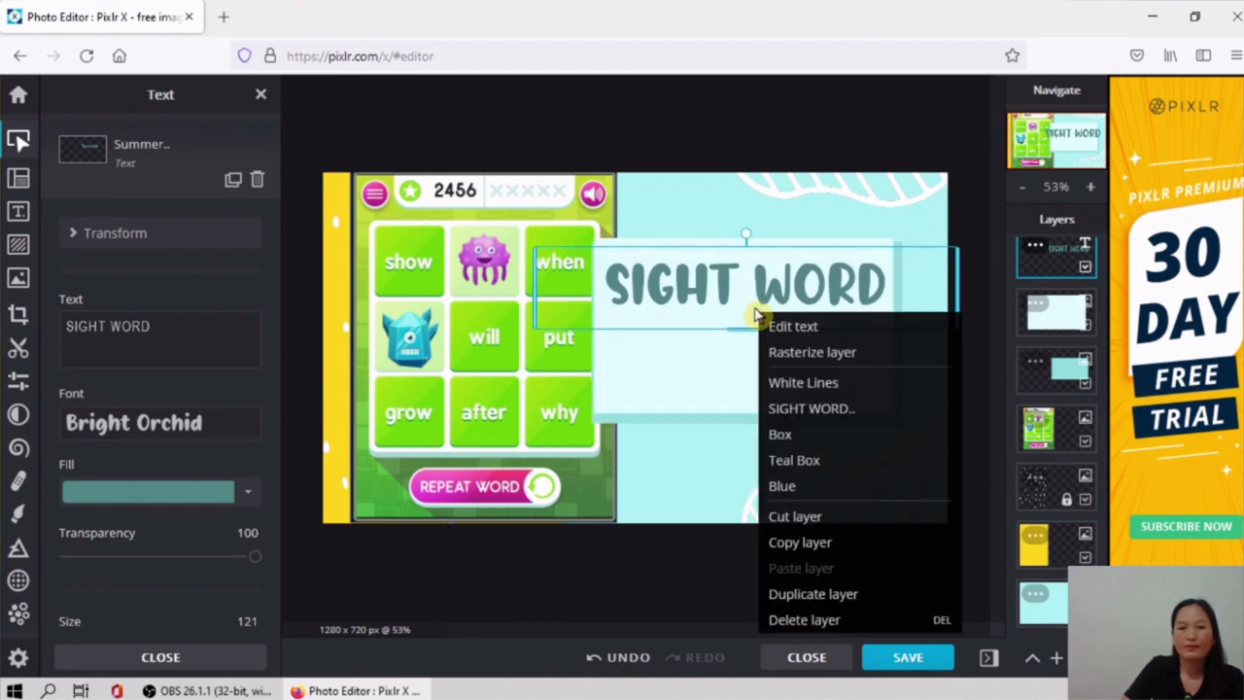
click(805, 603)
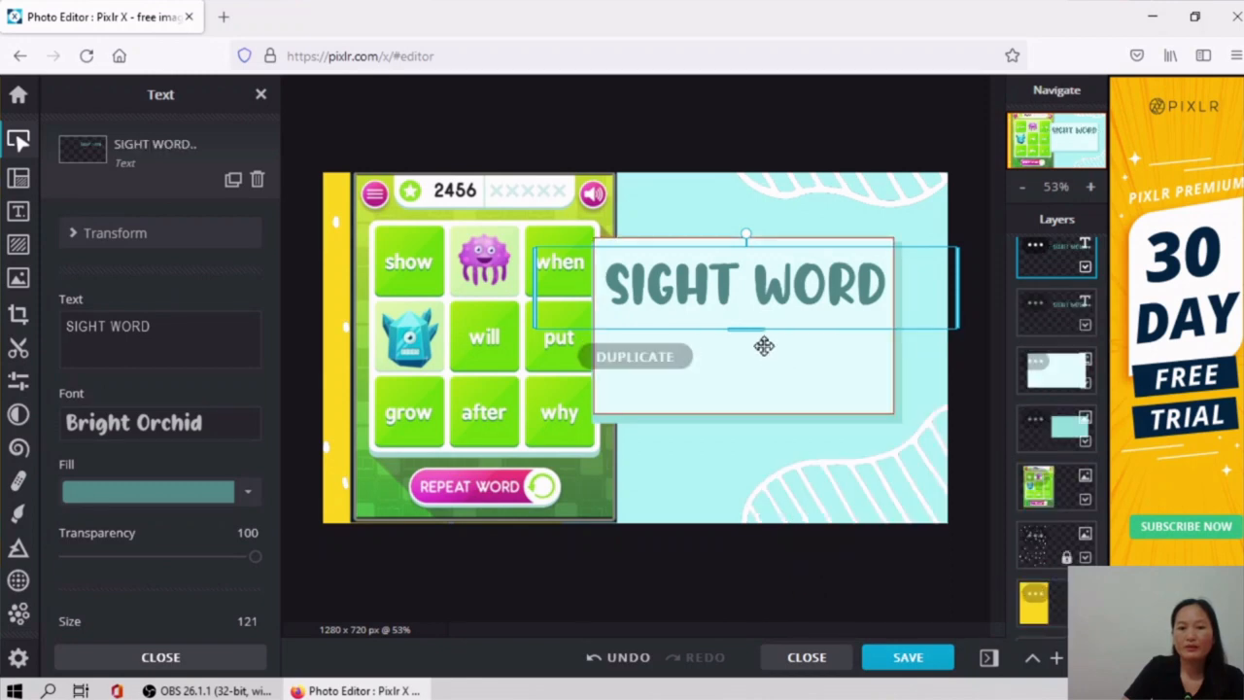
drag(741, 289, 752, 373)
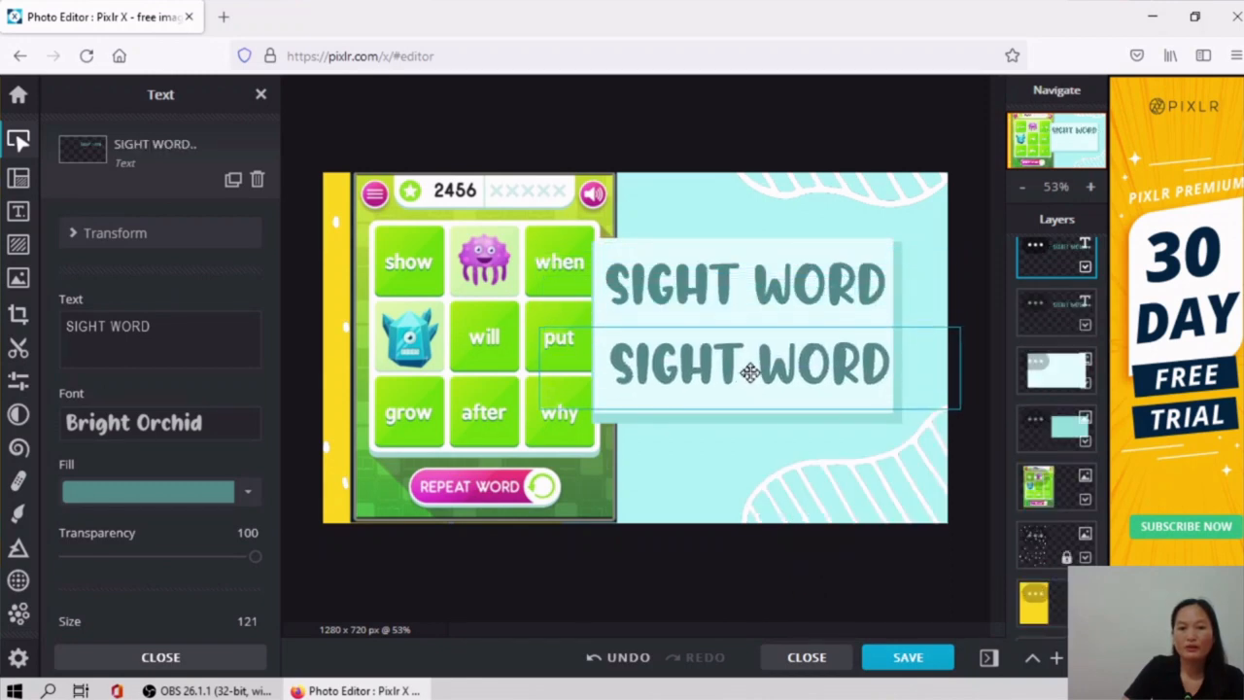
Step: Replace the lower SIGHT WORD copy with BINGO and enlarge it to about size 183 on the white box
click(171, 344)
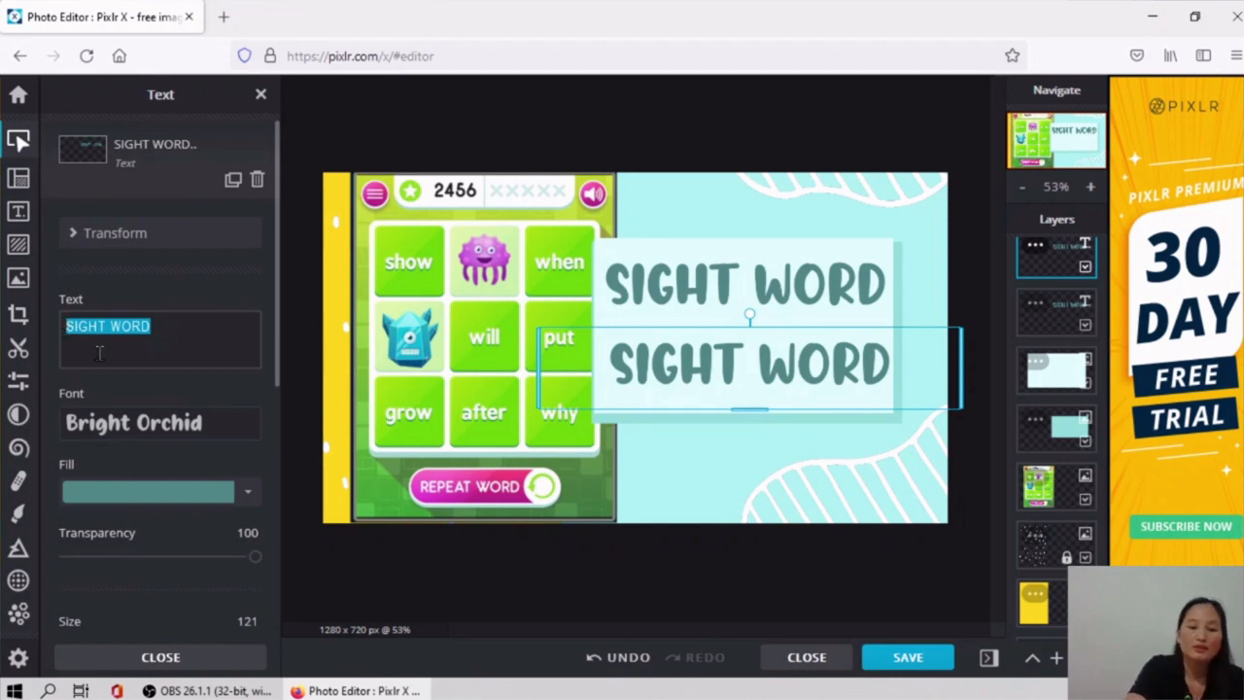
text(BINGO)
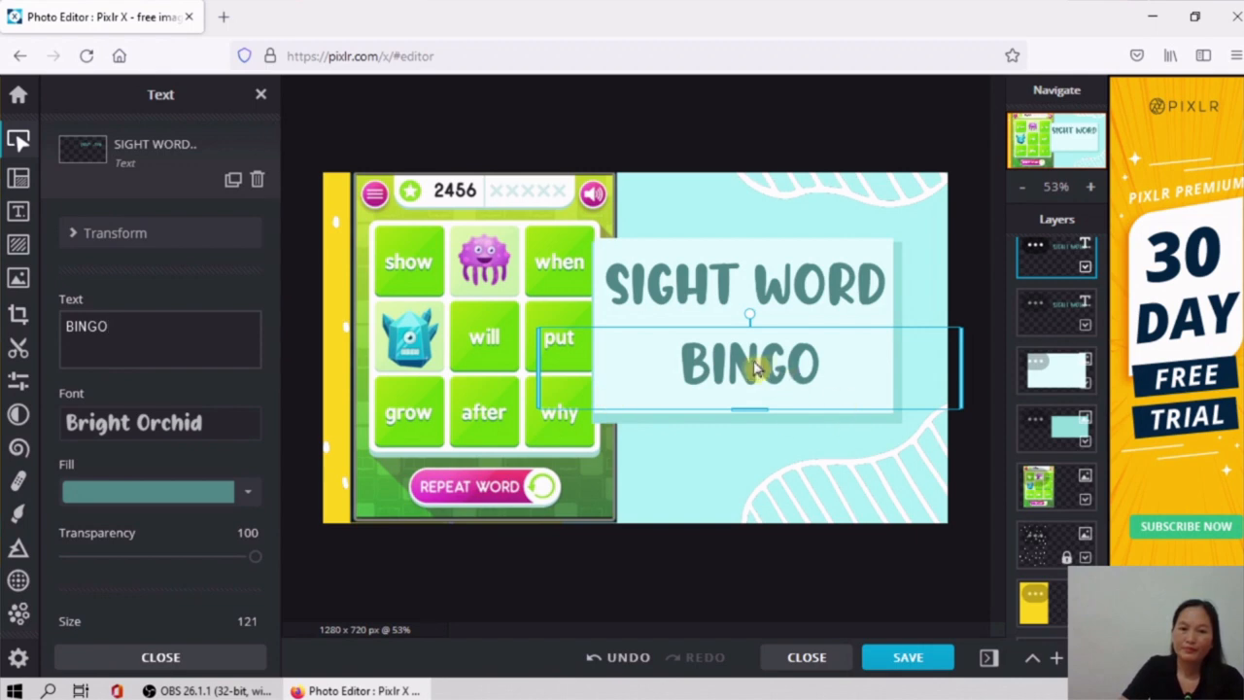
drag(749, 361, 738, 355)
drag(737, 402, 742, 438)
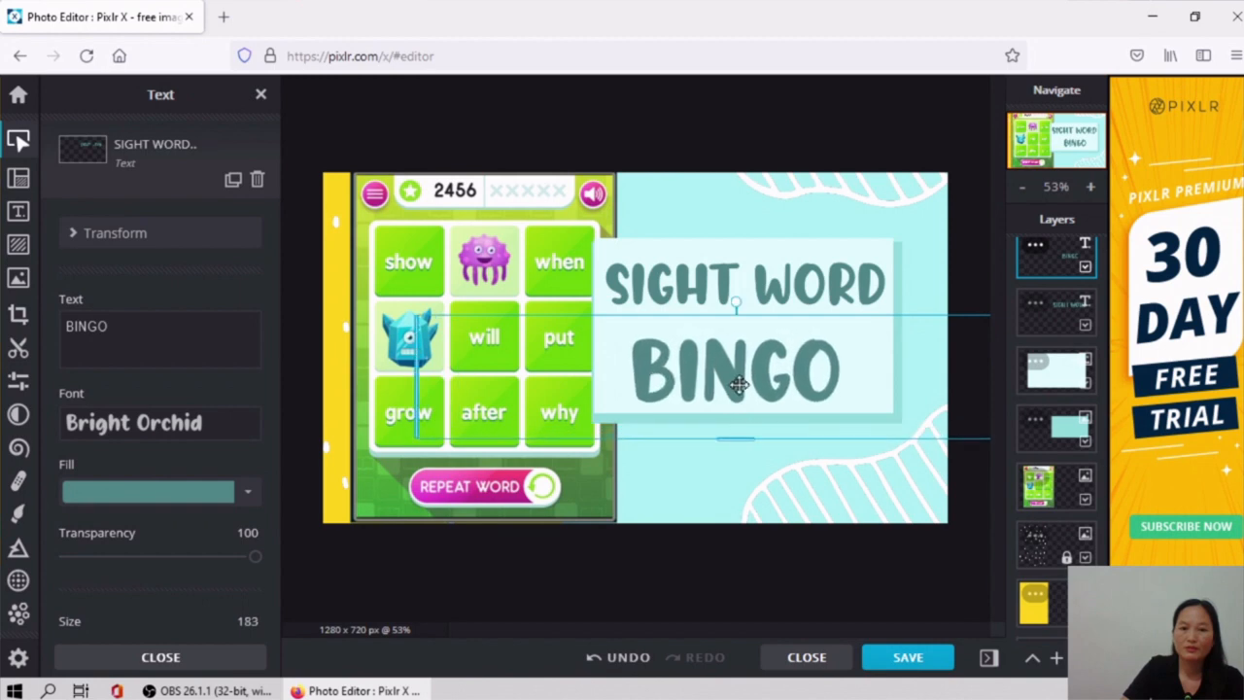
Step: Enlarge the SIGHT WORD text to about size 129 and nudge both title lines closer together within the white box
click(736, 284)
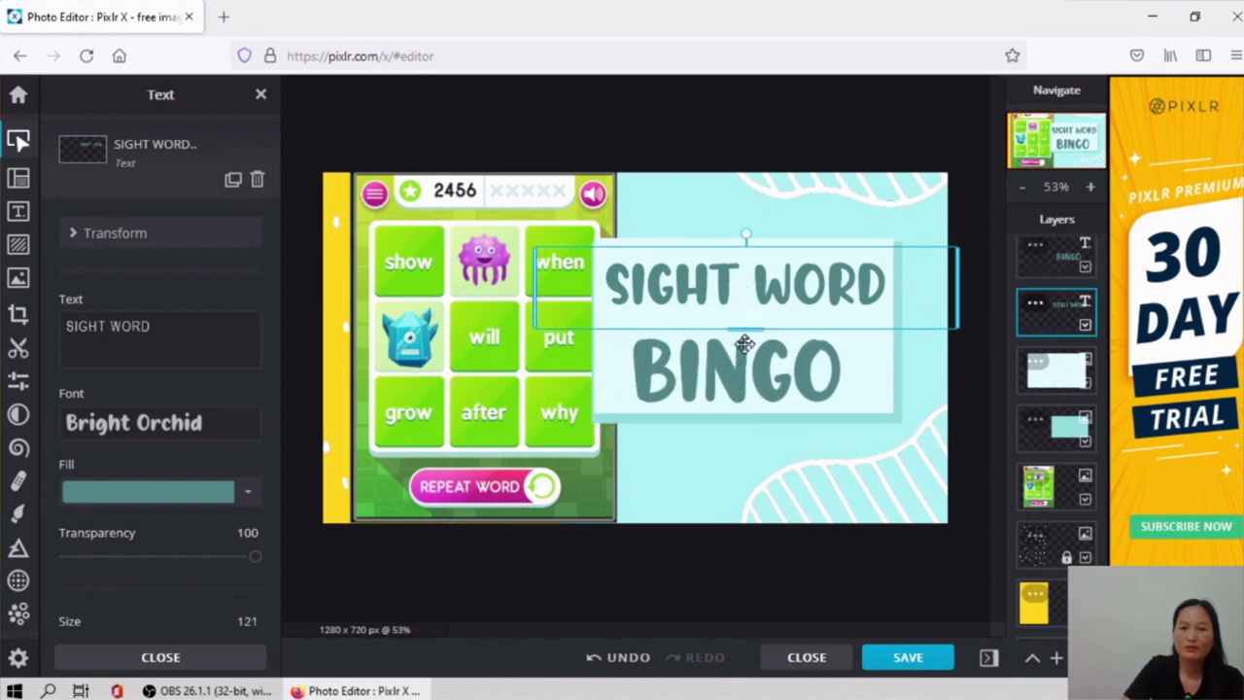
drag(744, 334, 745, 333)
drag(725, 280, 720, 283)
drag(748, 334, 756, 340)
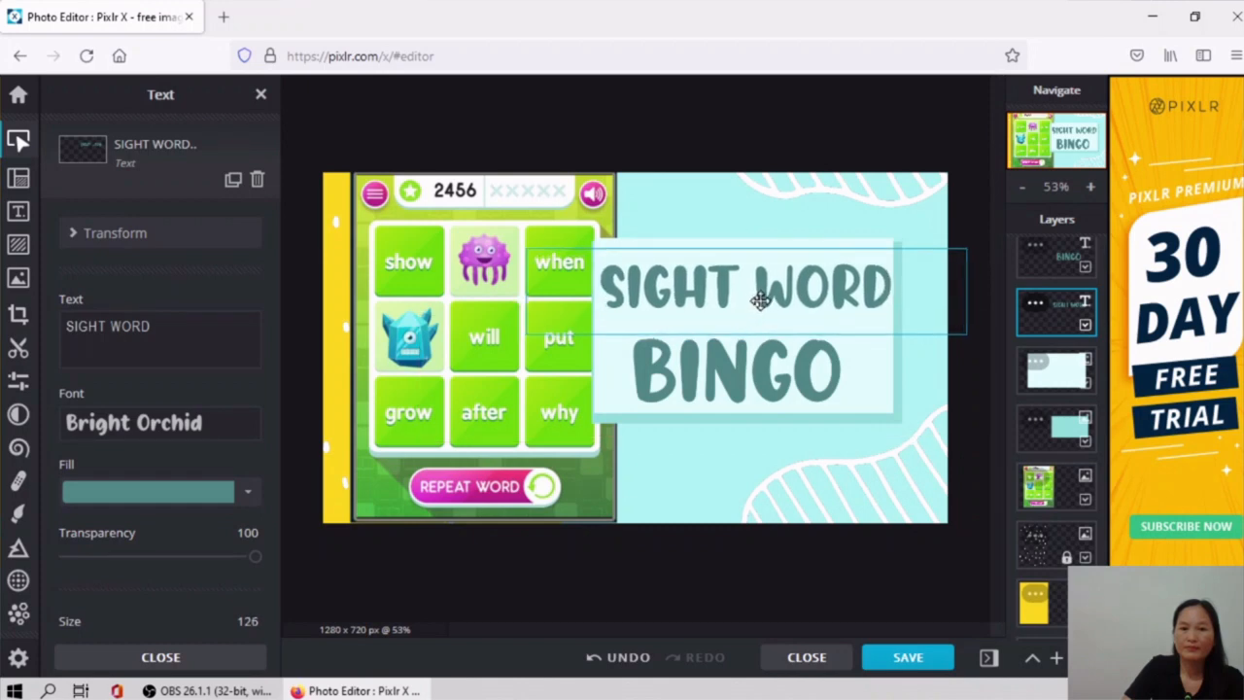
click(747, 370)
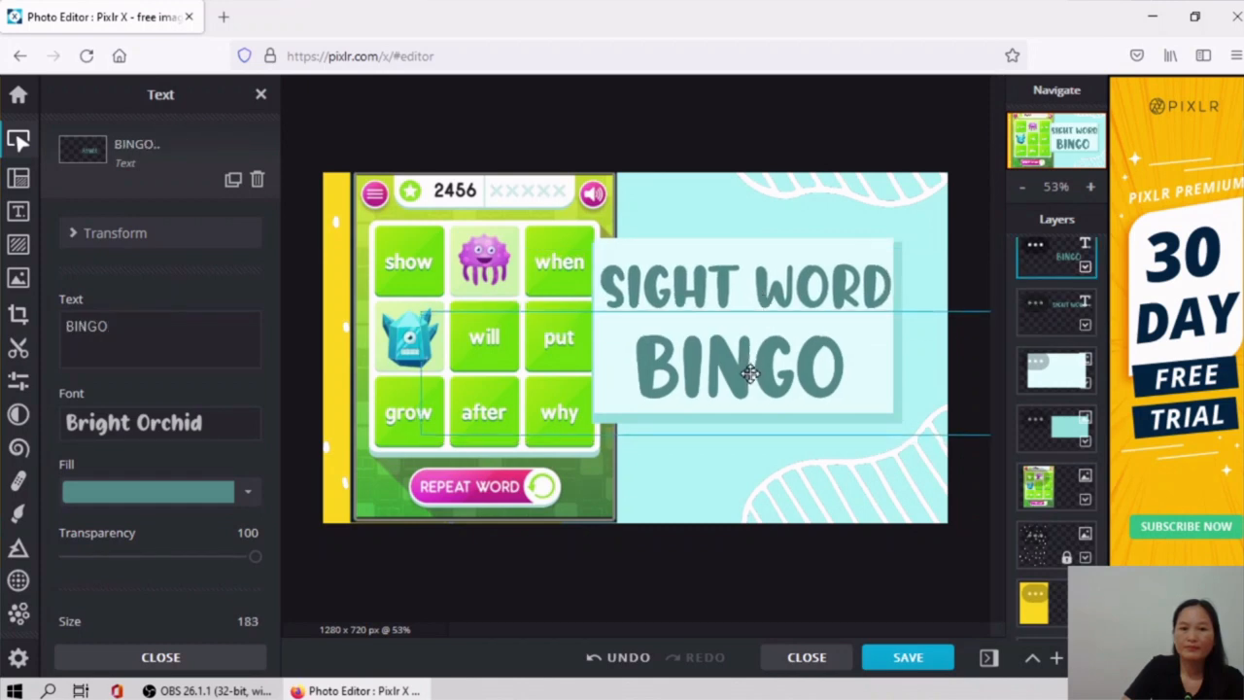
click(755, 292)
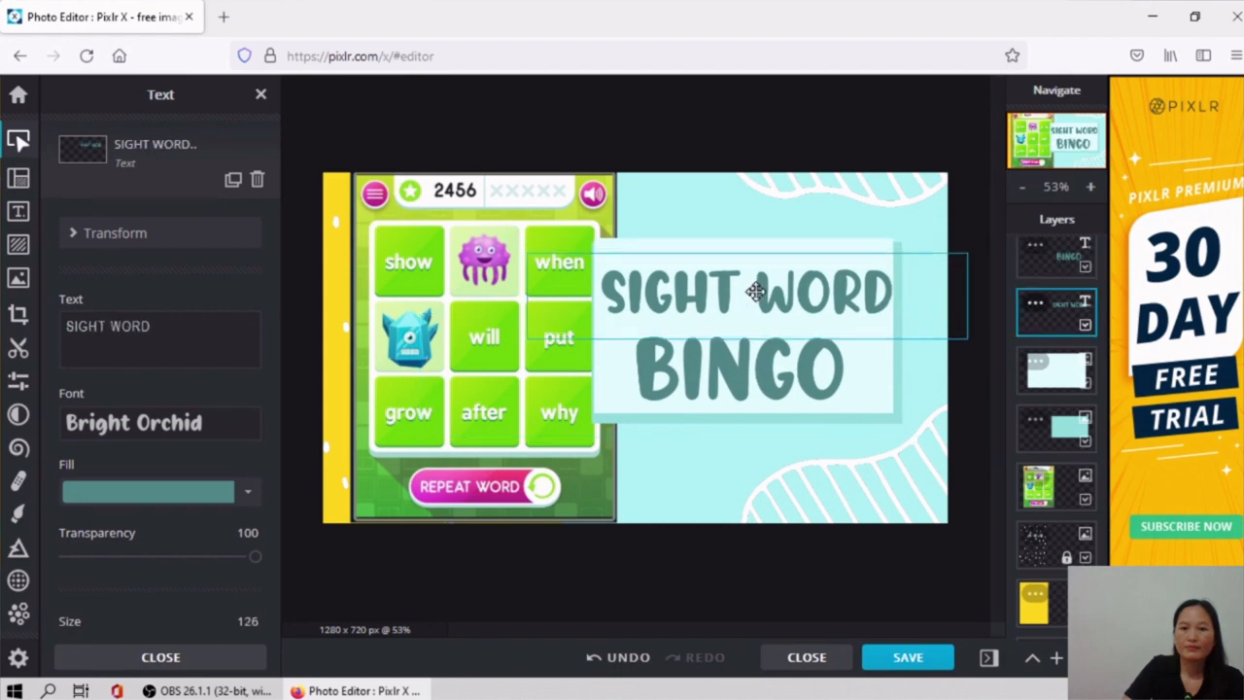
drag(750, 341, 749, 341)
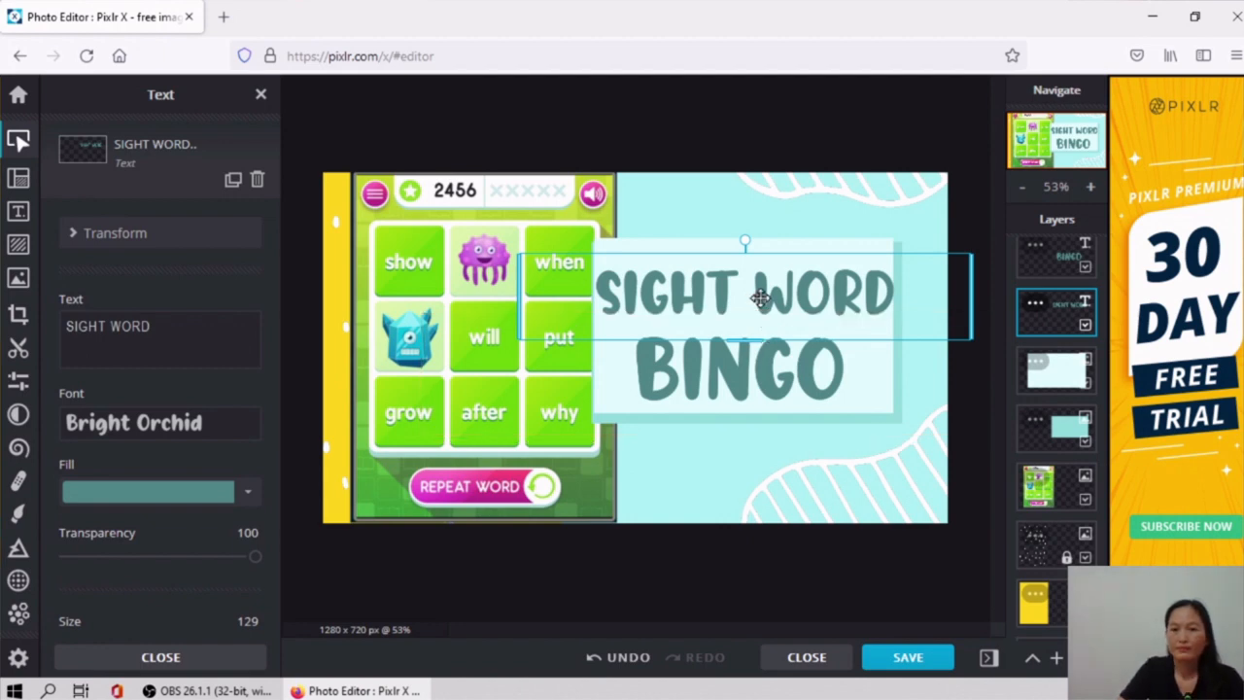
drag(753, 339, 751, 339)
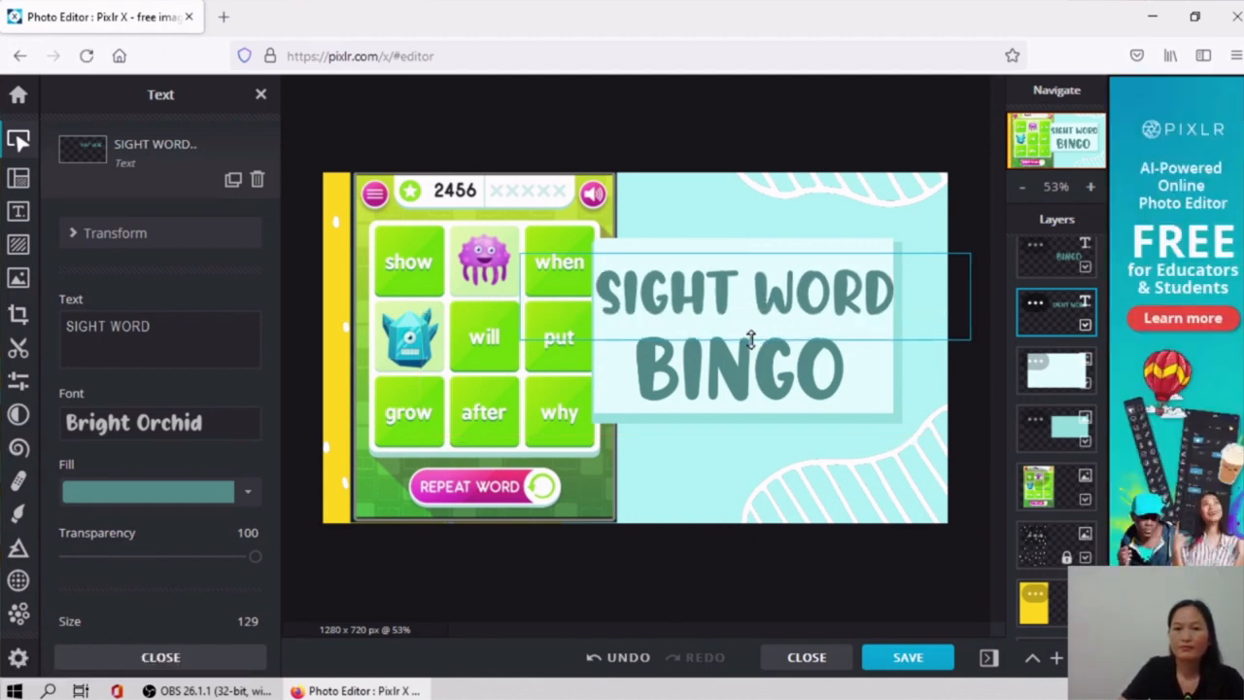
click(760, 483)
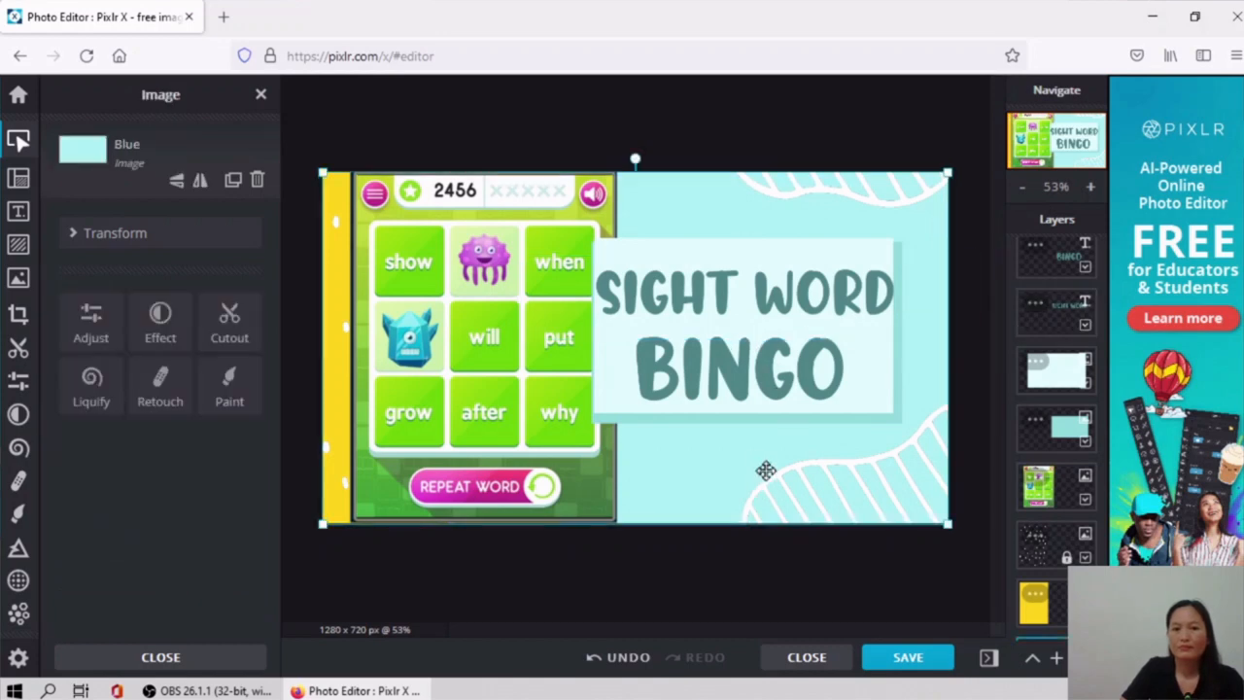
click(744, 559)
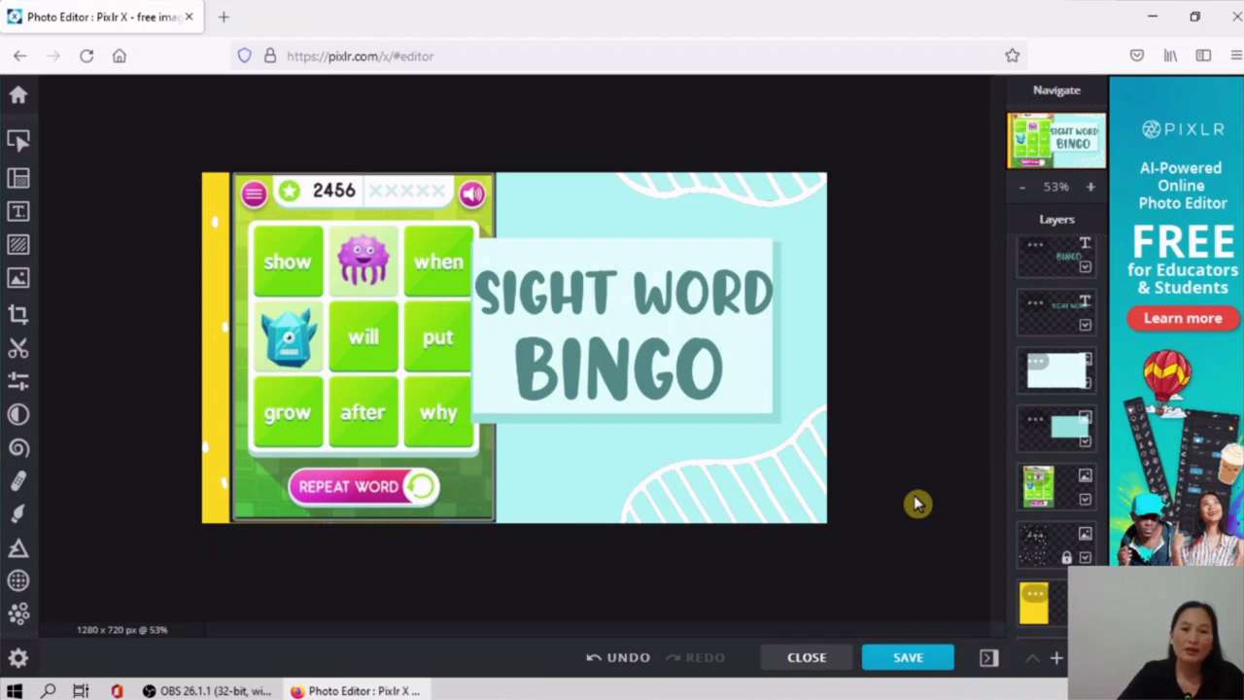
Step: Download the finished thumbnail as a JPG file named 01, saving it to disk
click(908, 661)
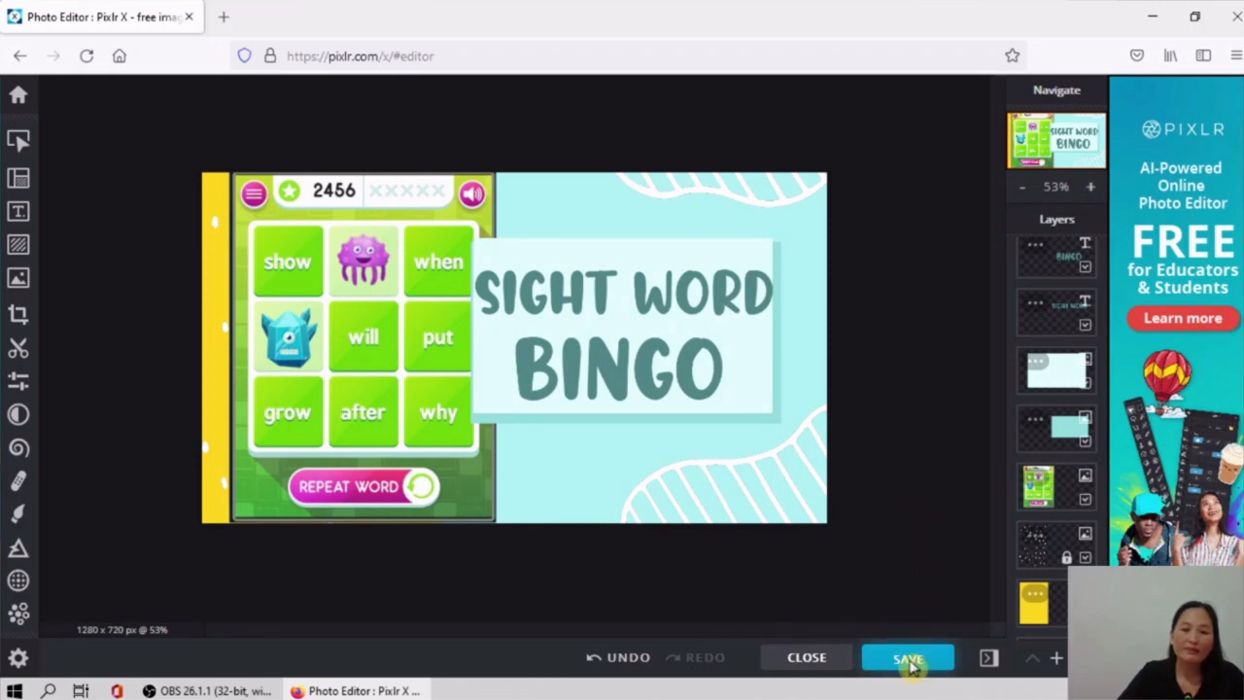
drag(774, 295, 544, 298)
text(01)
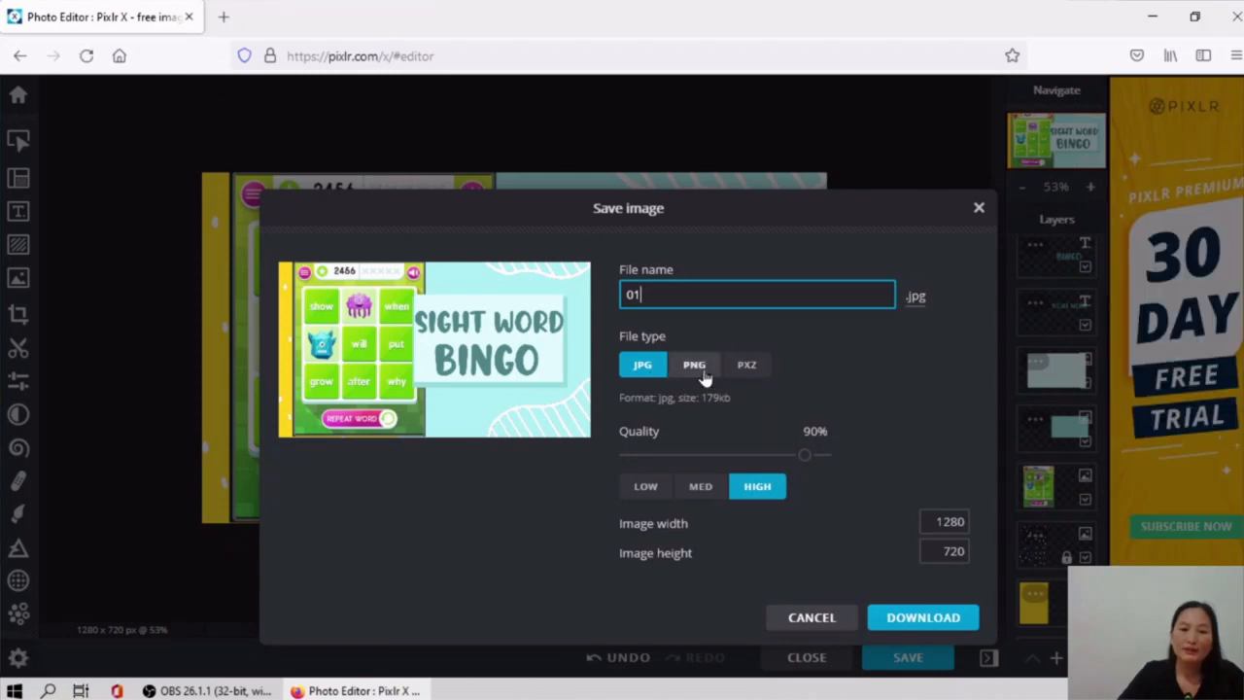
click(921, 627)
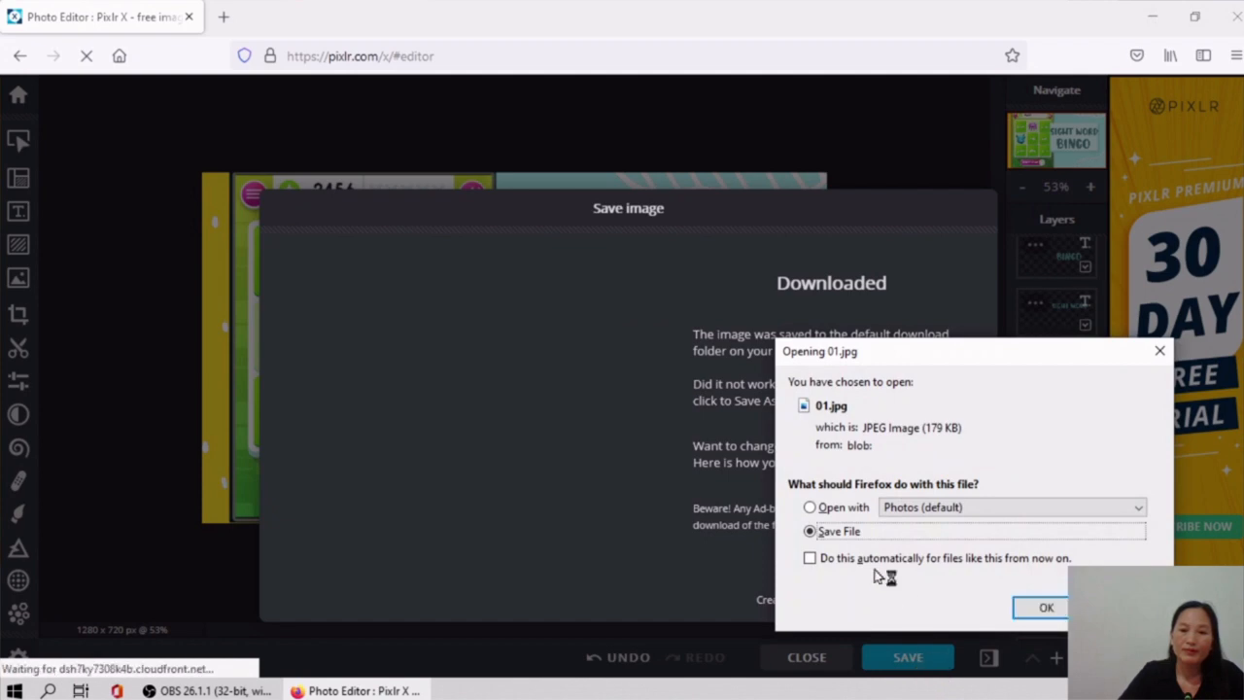
click(1045, 610)
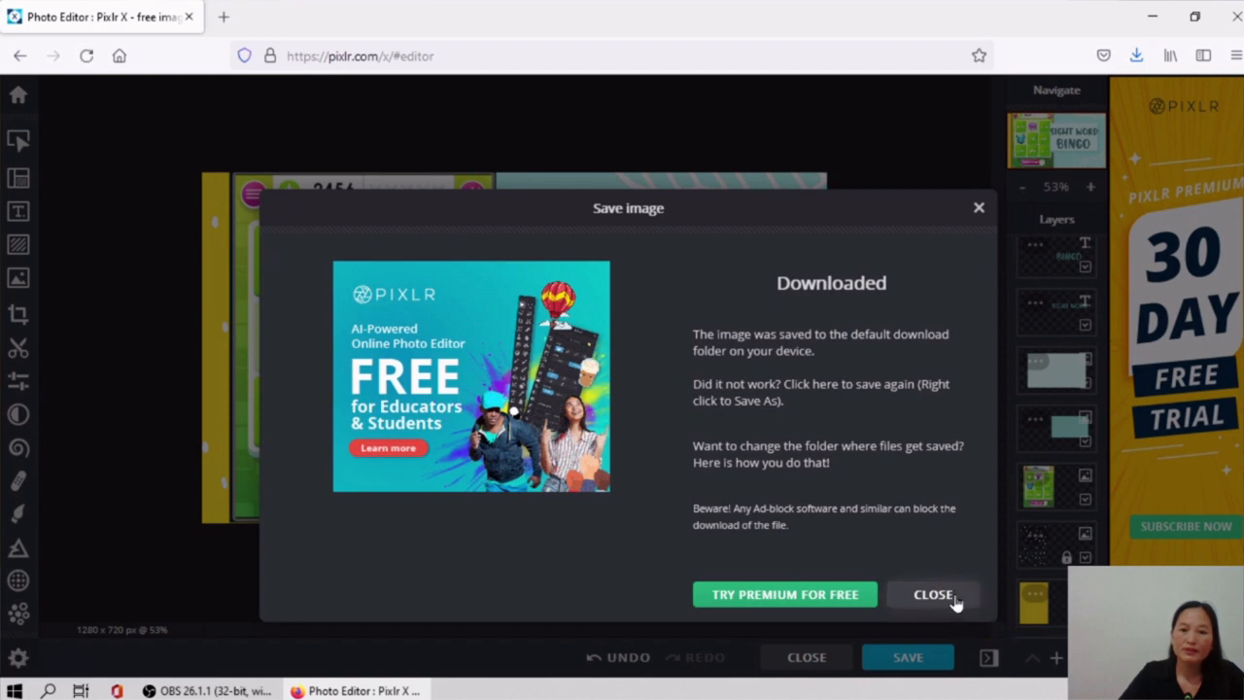
click(956, 601)
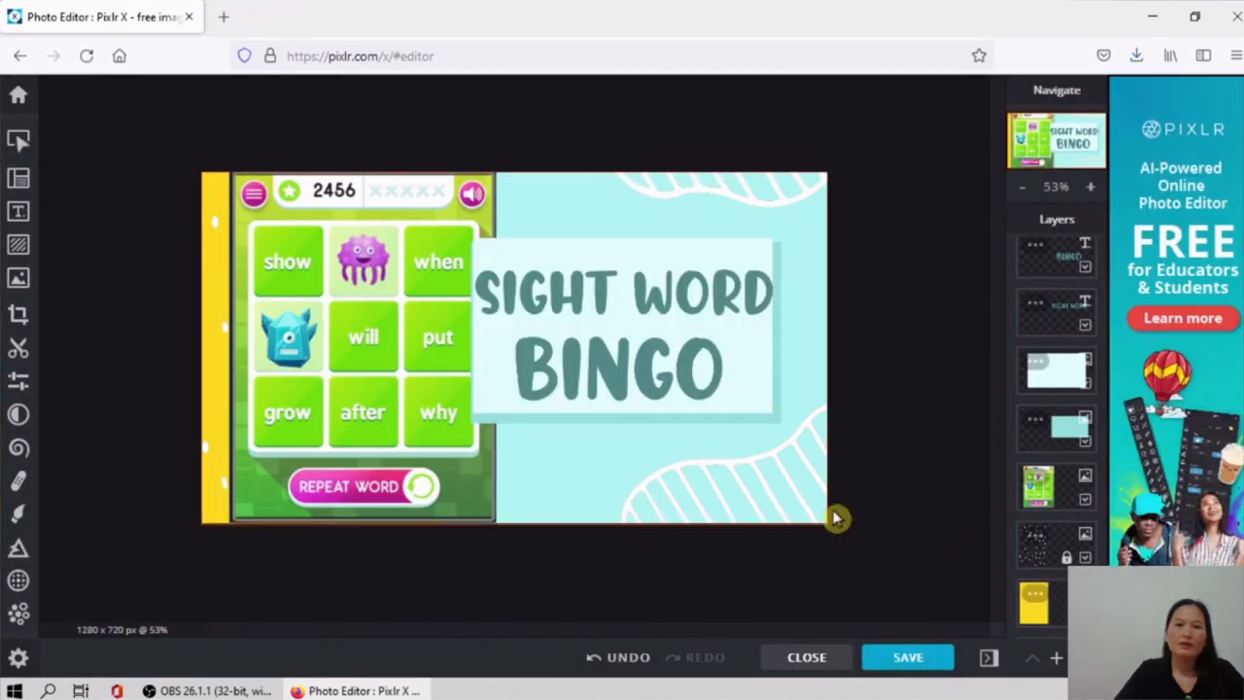
Step: Open the downloaded 01.jpg from its containing folder and view it in a maximized Photos window
click(1136, 56)
right_click(852, 113)
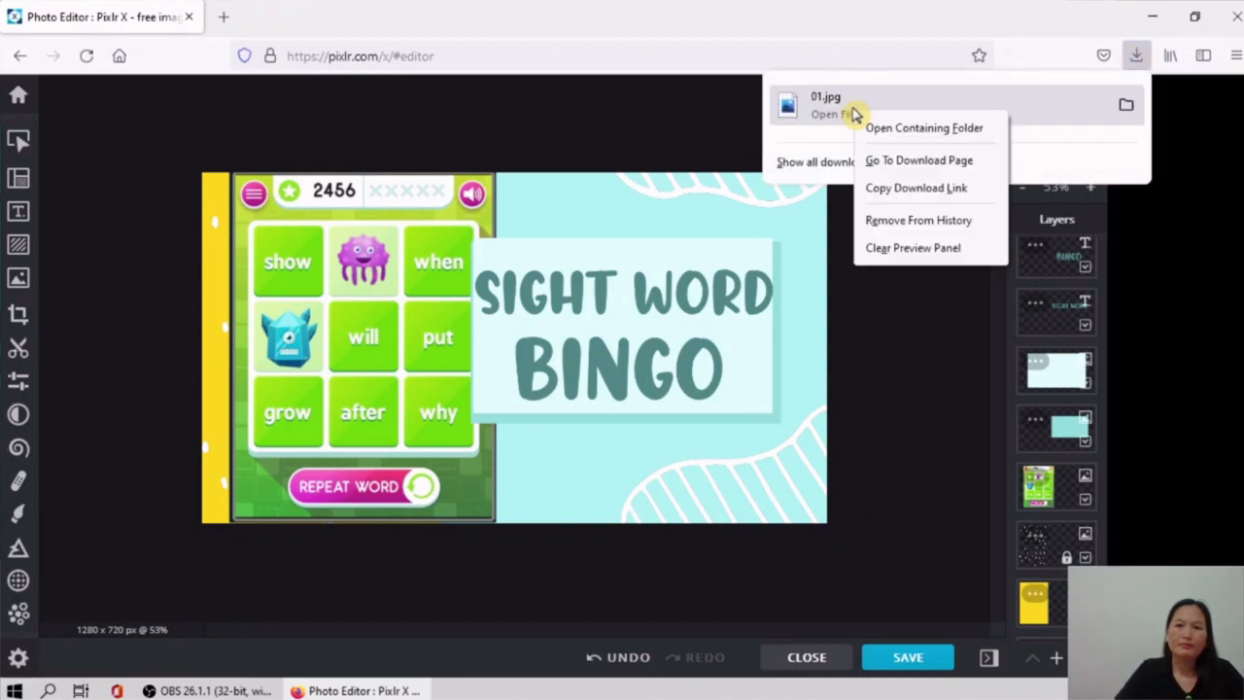
click(867, 126)
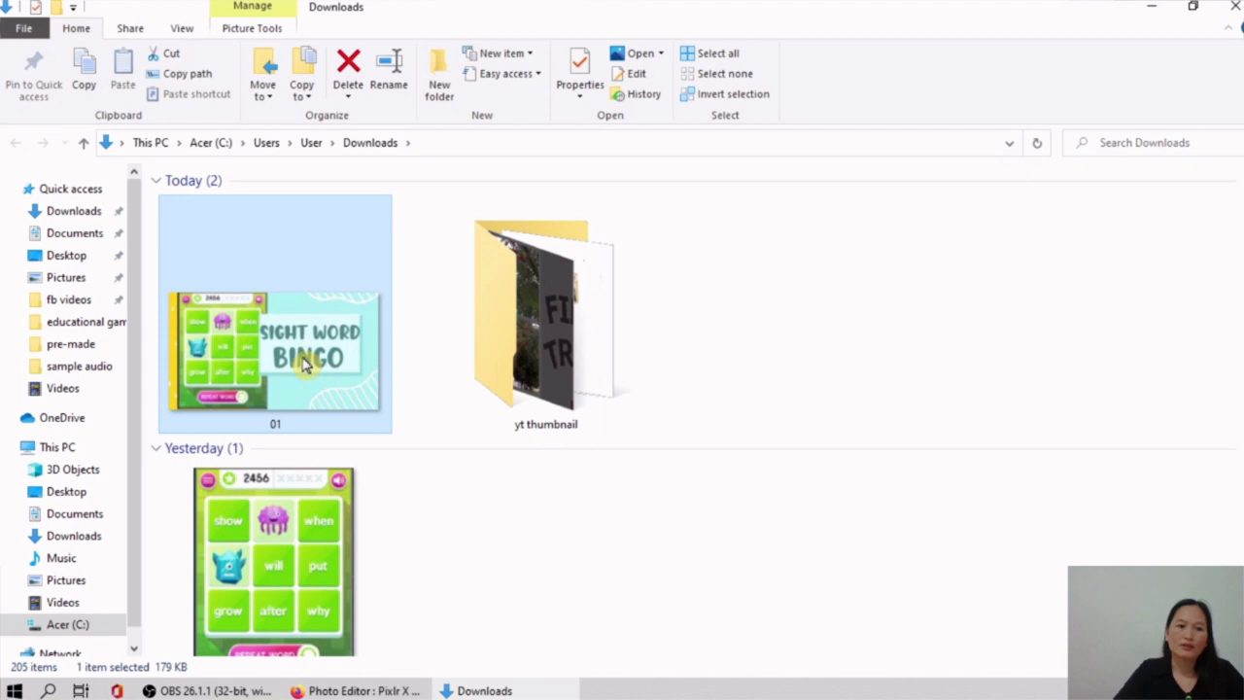
right_click(304, 363)
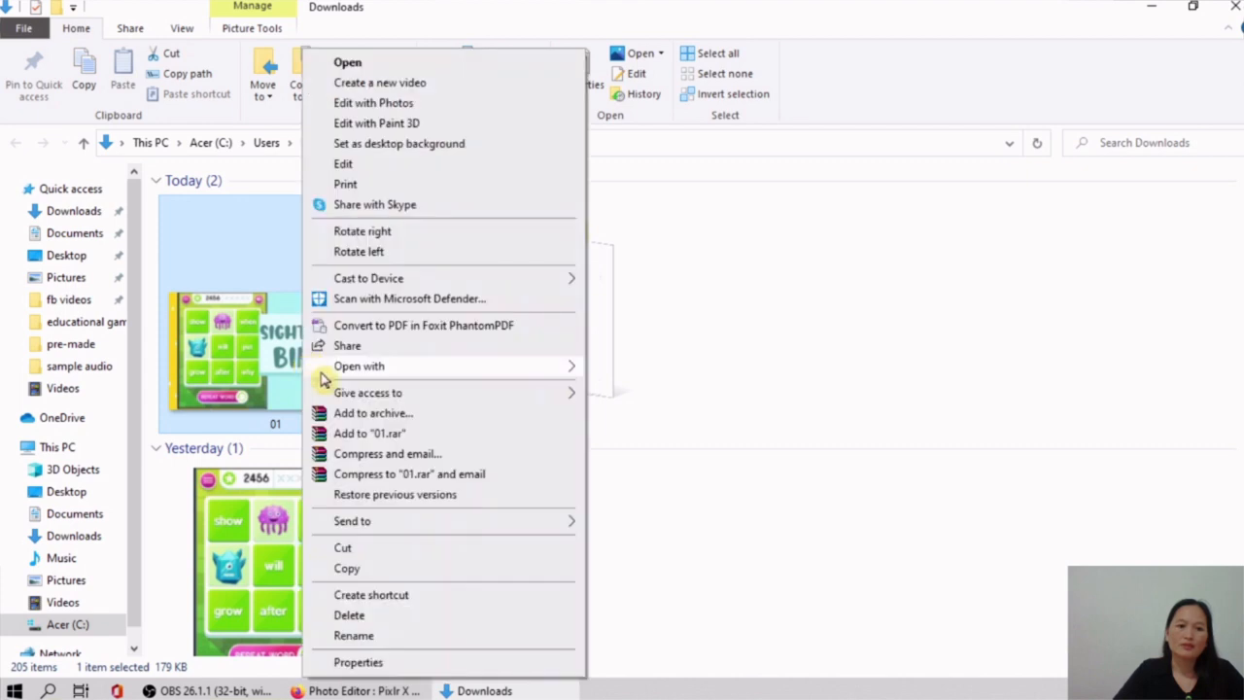
click(383, 63)
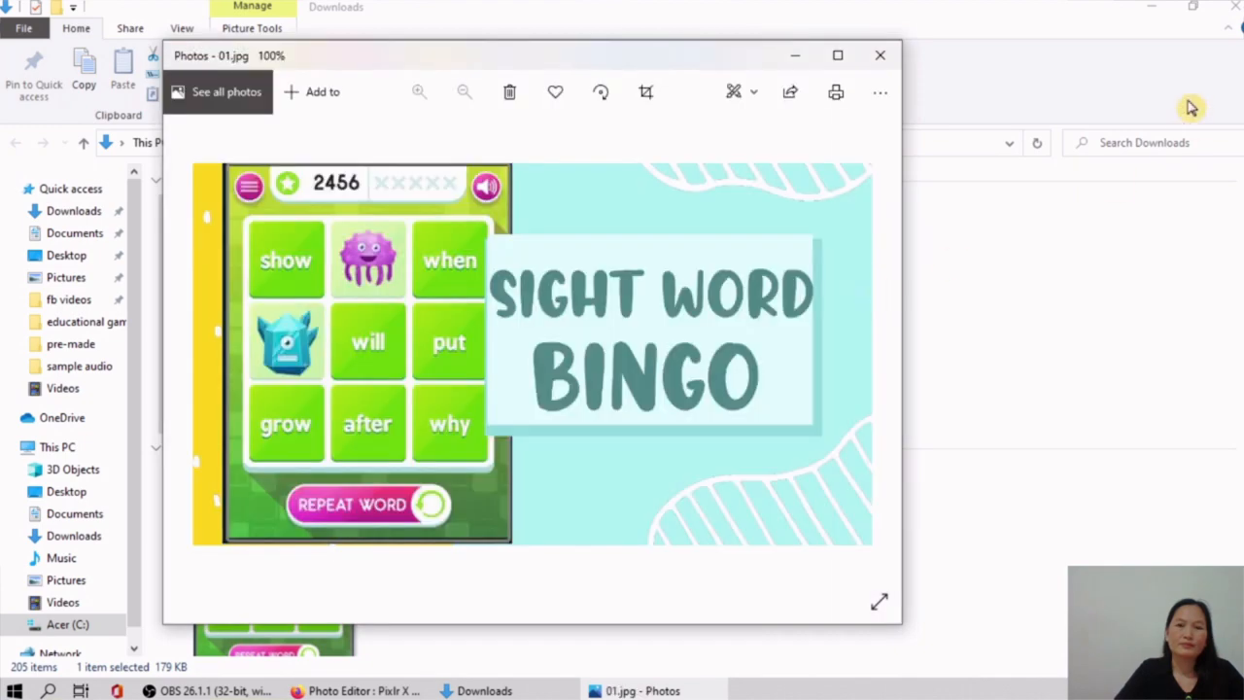
click(1151, 7)
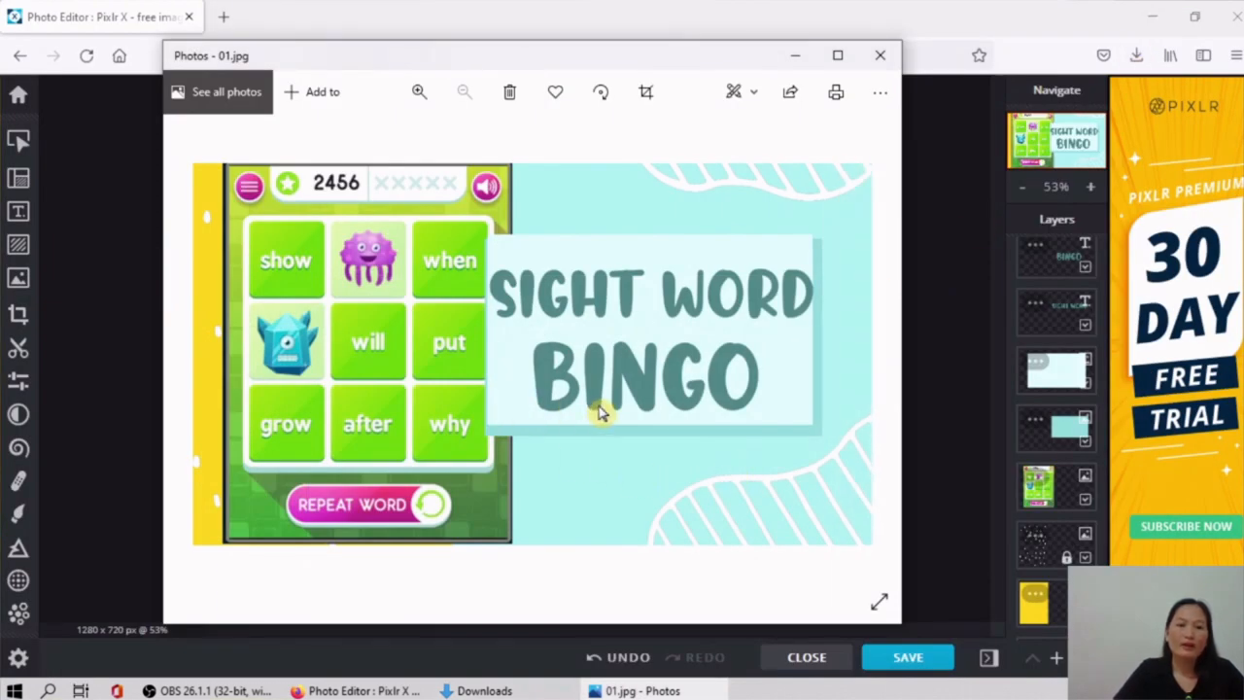
click(838, 55)
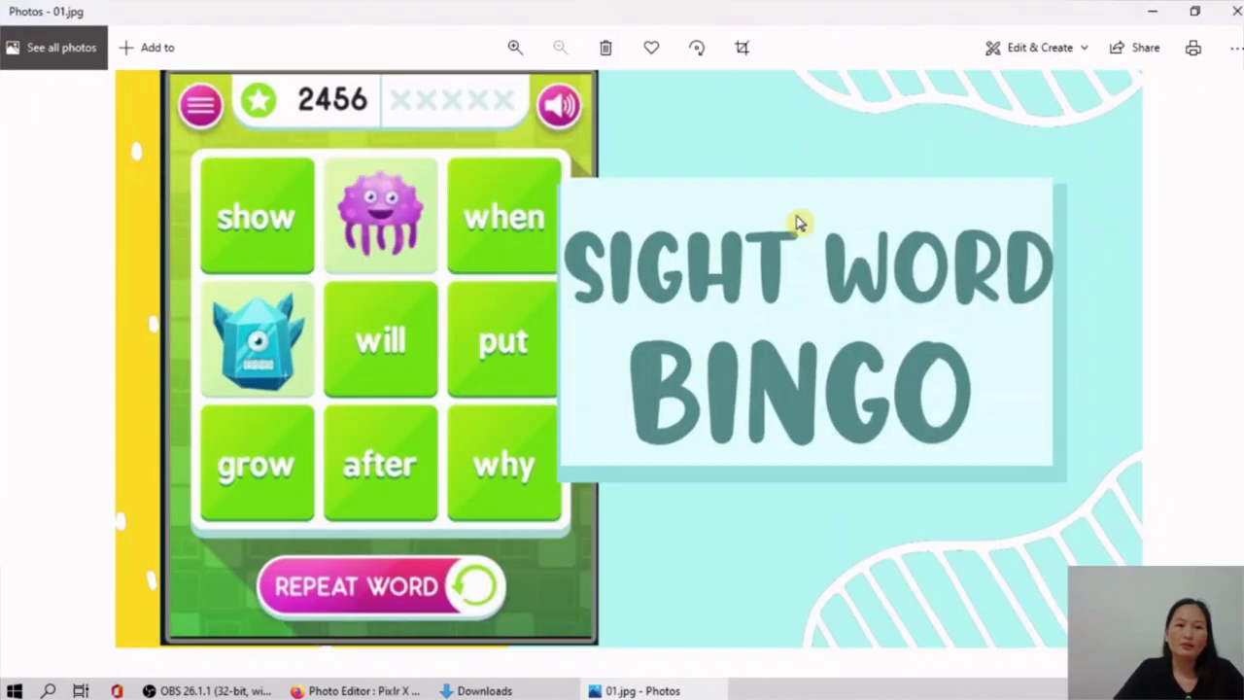